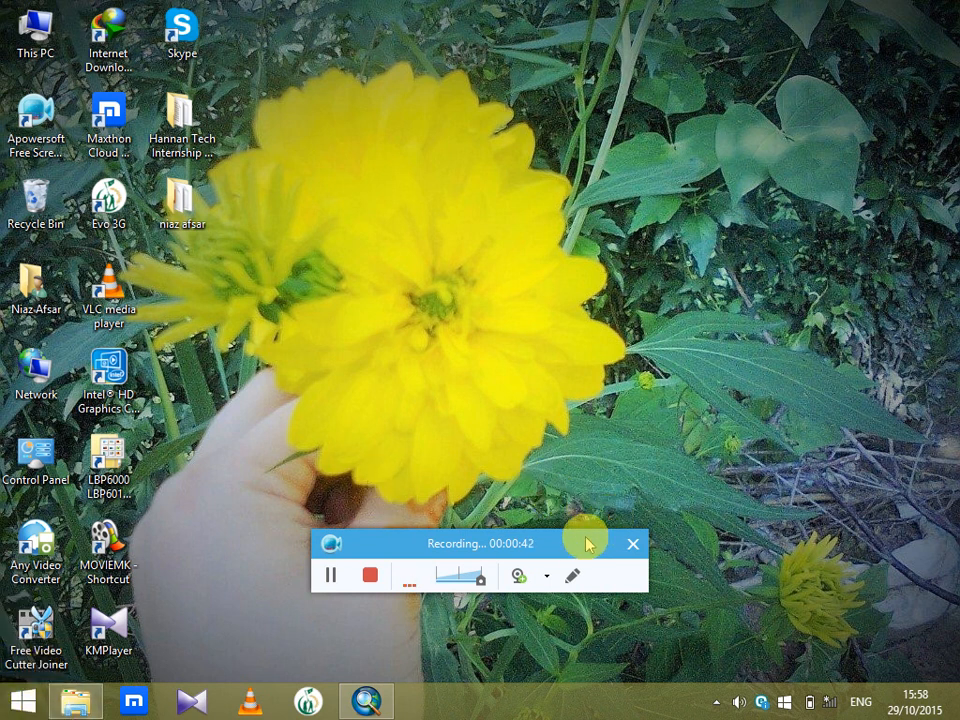
Switch to ArcMap and close the Catalog window to enlarge the map area
left_click_drag(578, 547, 645, 712)
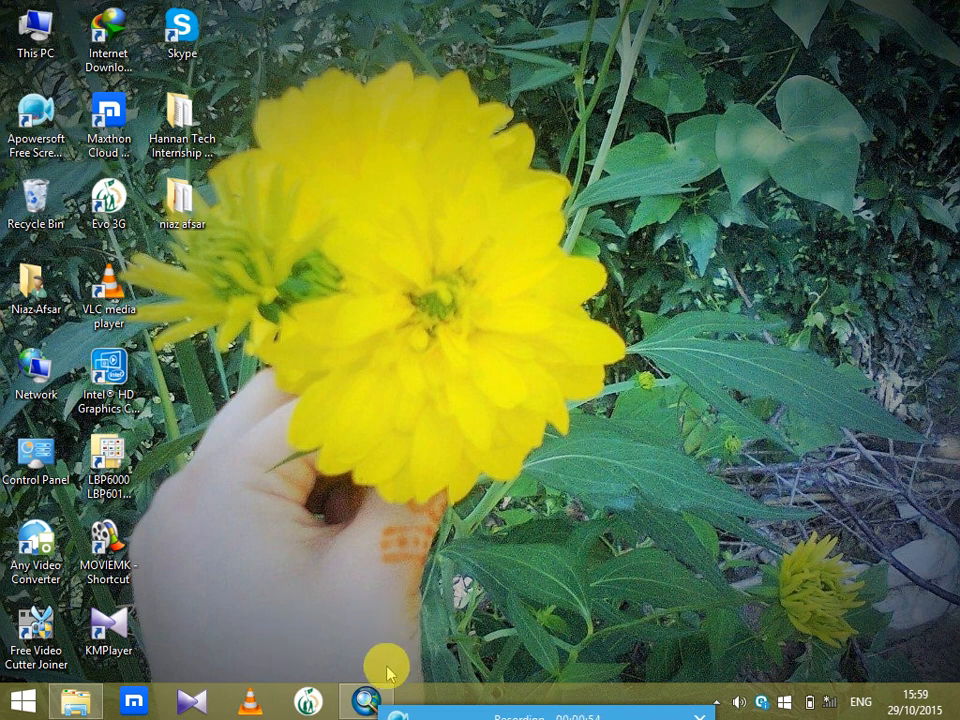
left_click(368, 706)
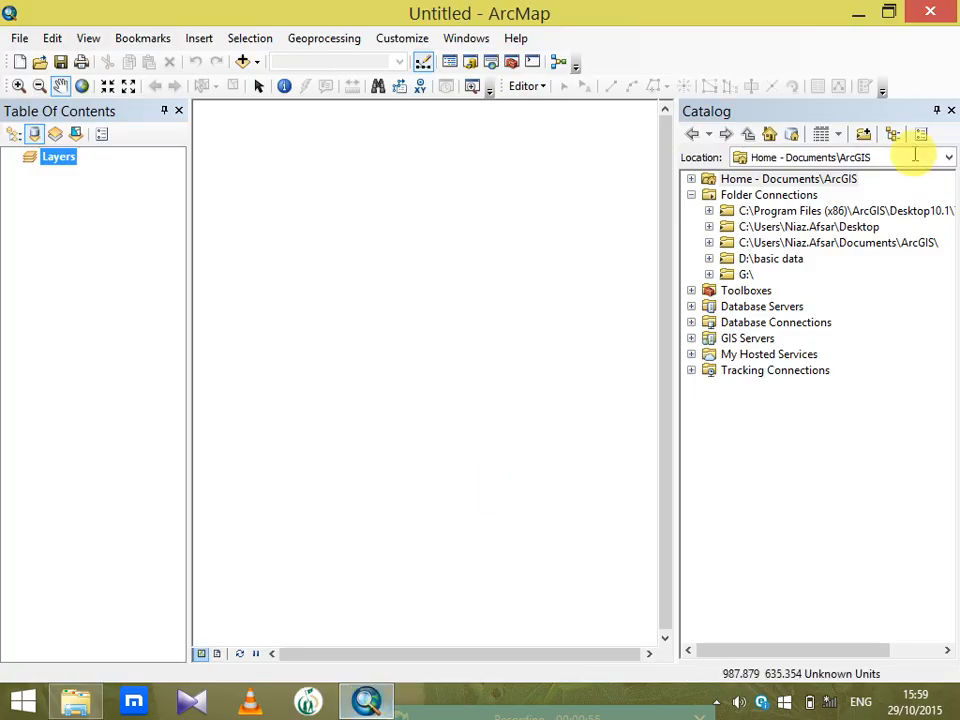
left_click(951, 110)
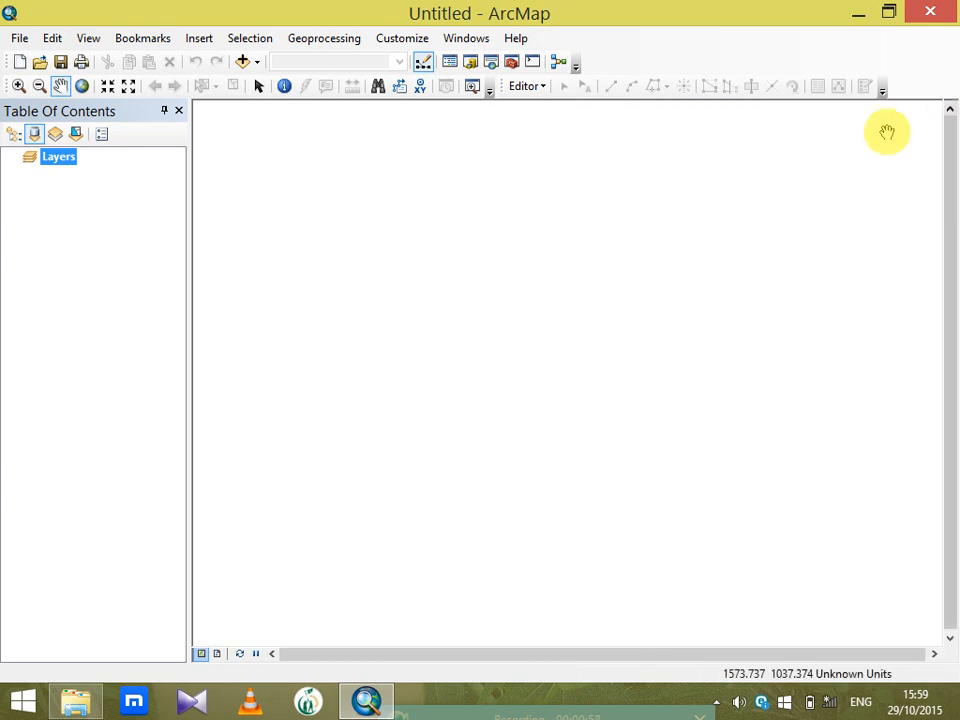
Add the raster Geology101.jpg from G:\basic data\maps to the map without building pyramids
left_click(242, 61)
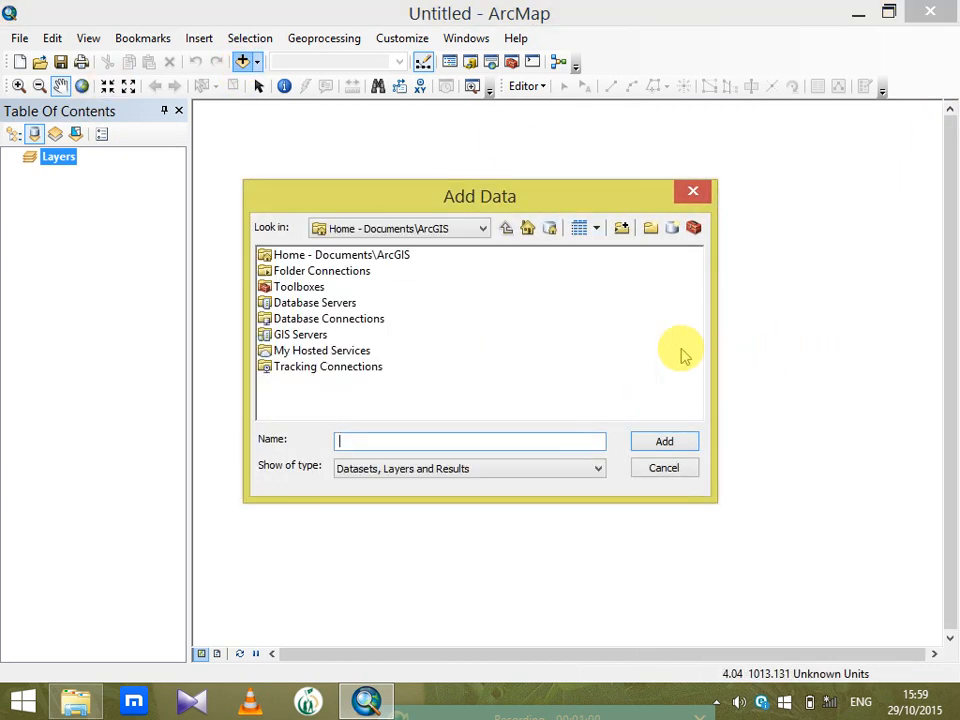
left_click(390, 271)
double_click(392, 272)
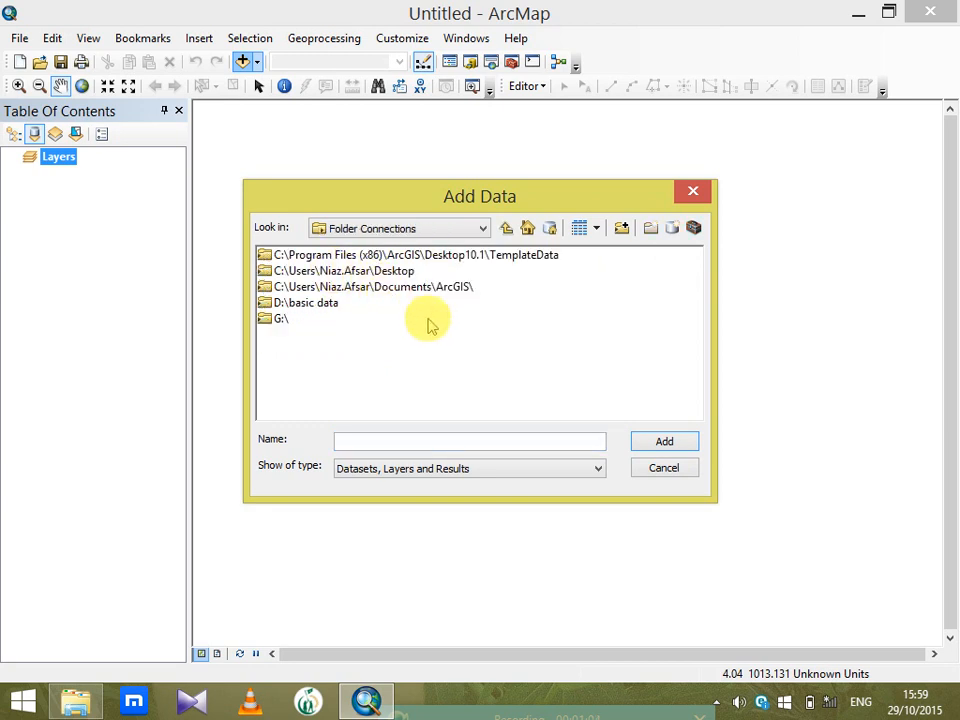
double_click(311, 304)
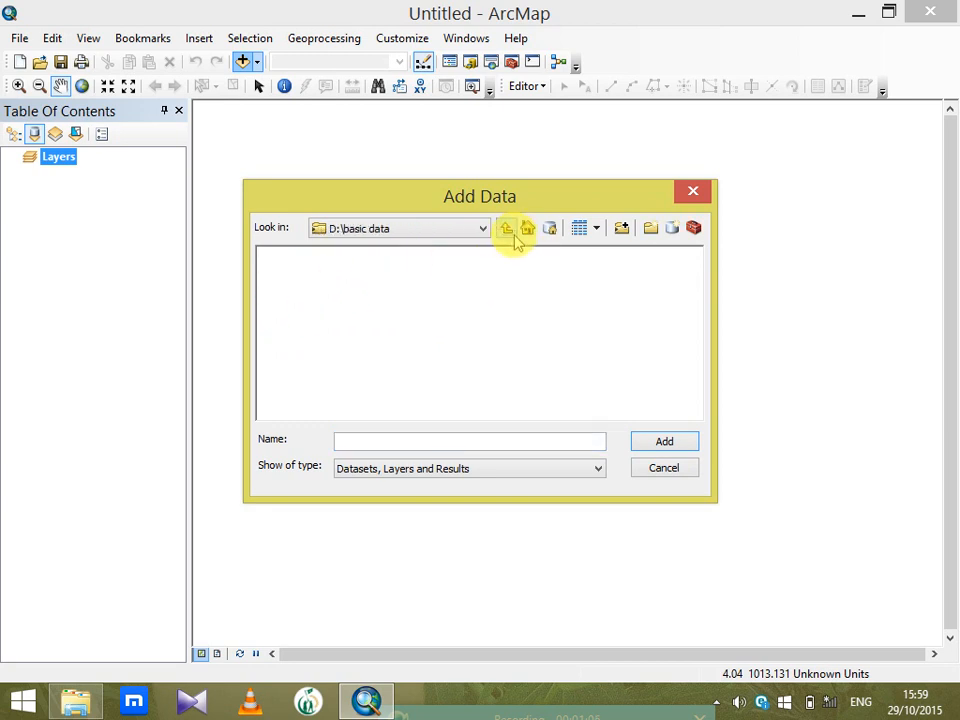
left_click(508, 233)
double_click(272, 317)
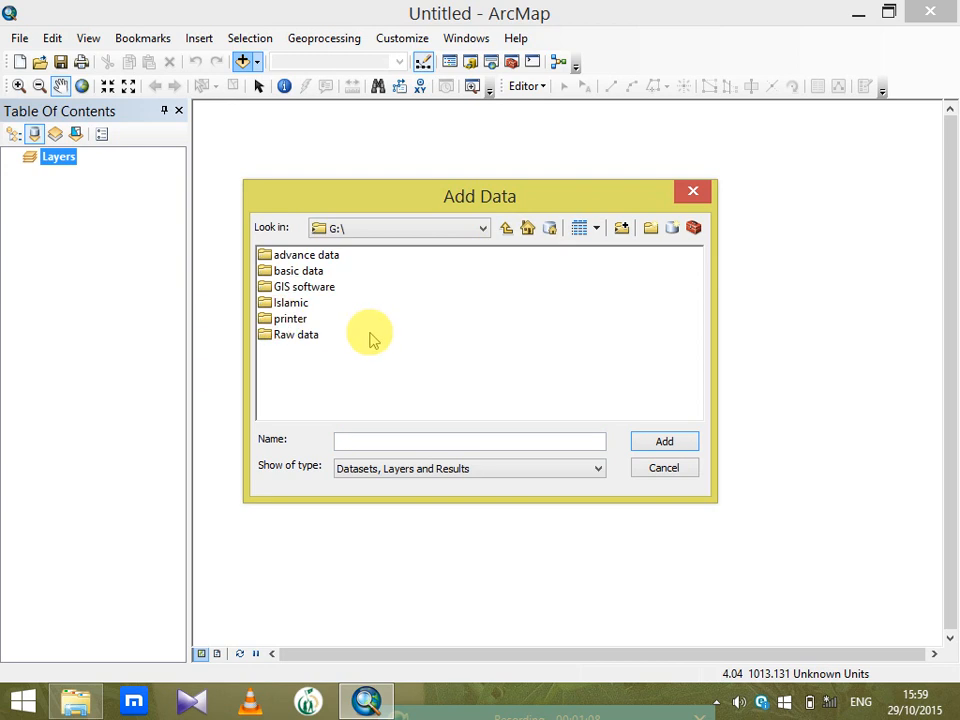
double_click(300, 271)
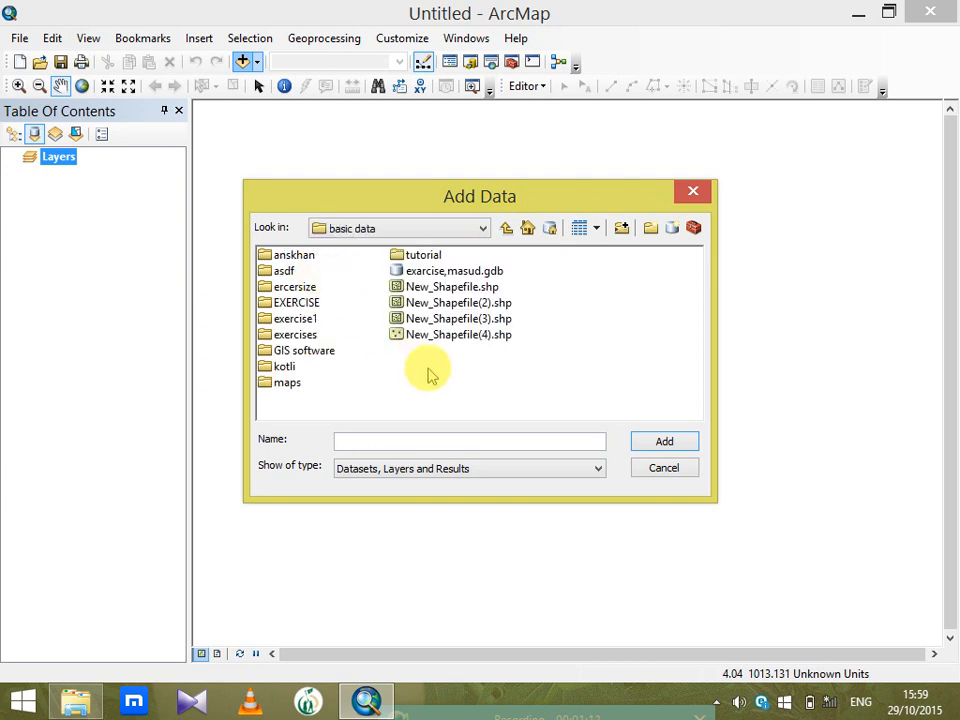
double_click(292, 384)
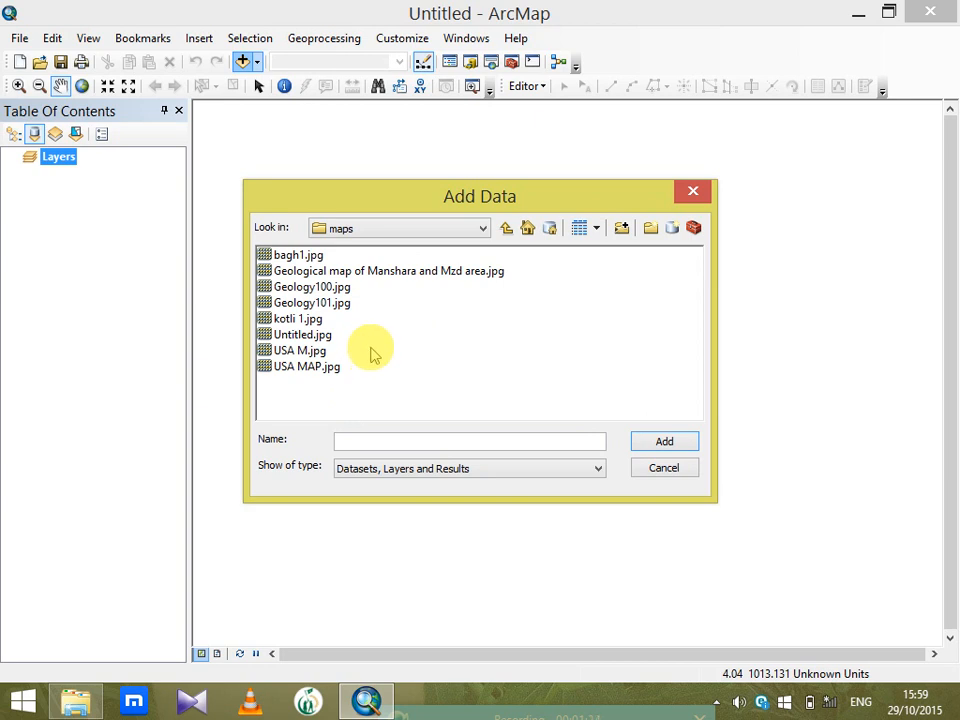
left_click(320, 303)
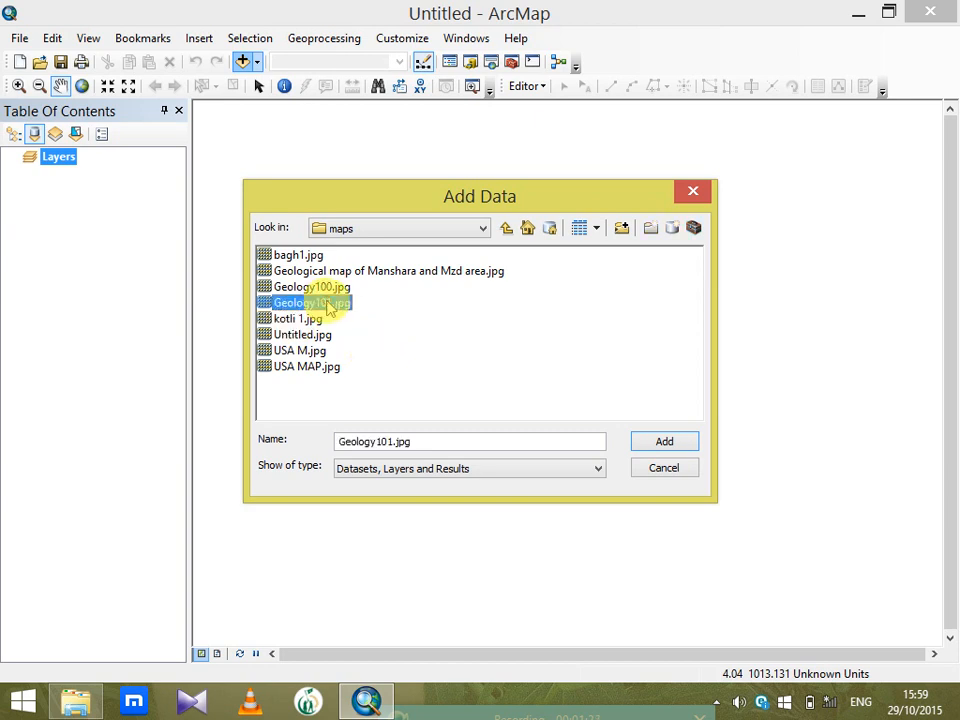
left_click(662, 440)
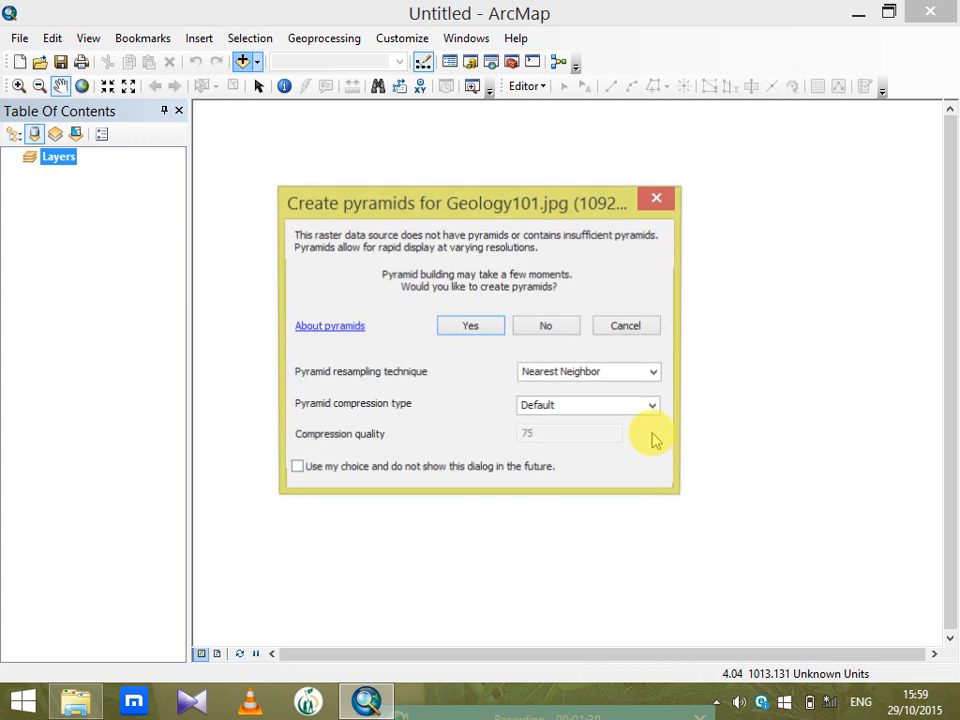
left_click(548, 326)
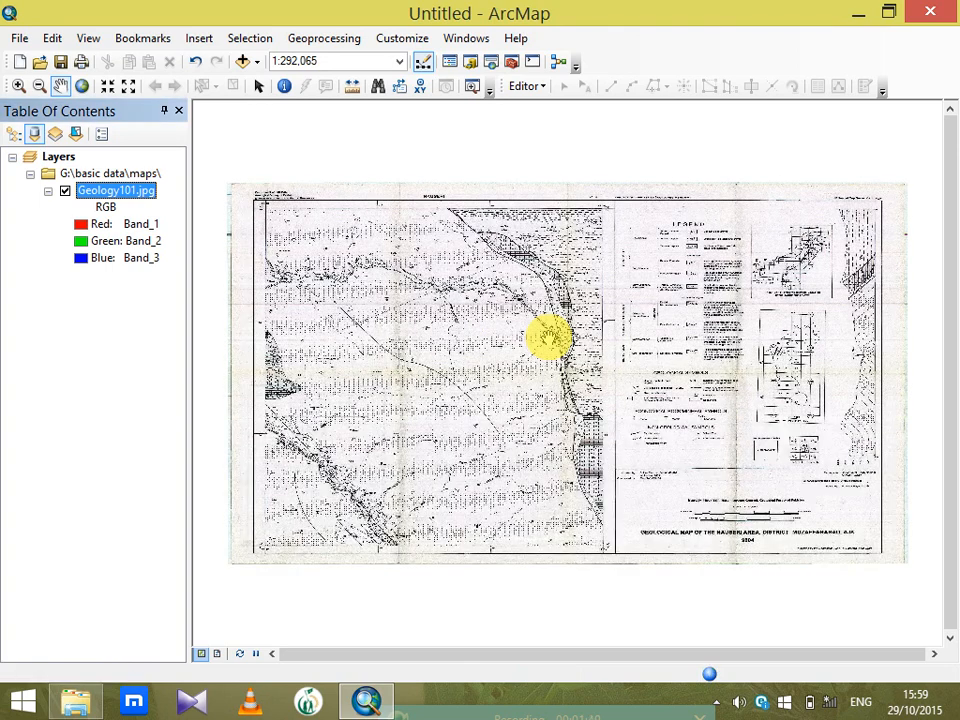
Show the Georeferencing toolbar
left_click(888, 12)
left_click(790, 158)
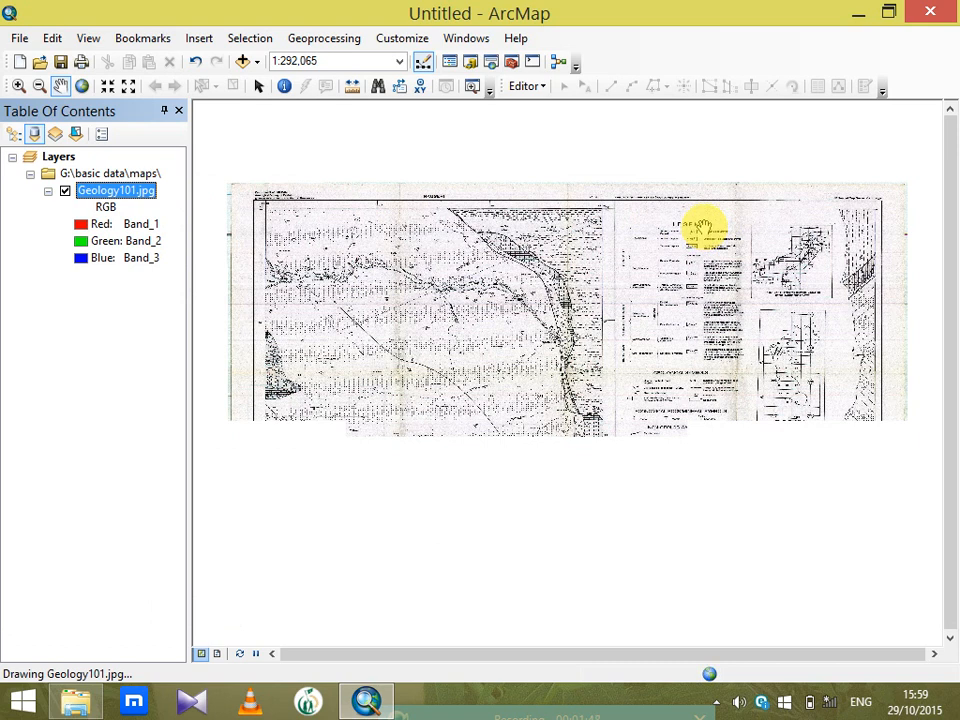
right_click(630, 66)
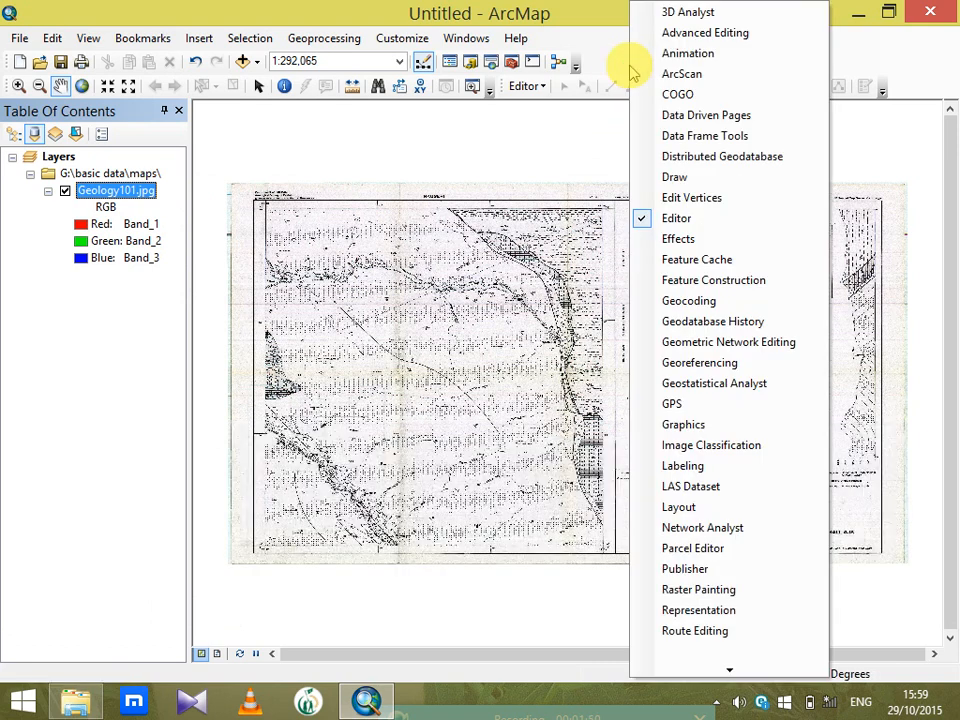
left_click(700, 362)
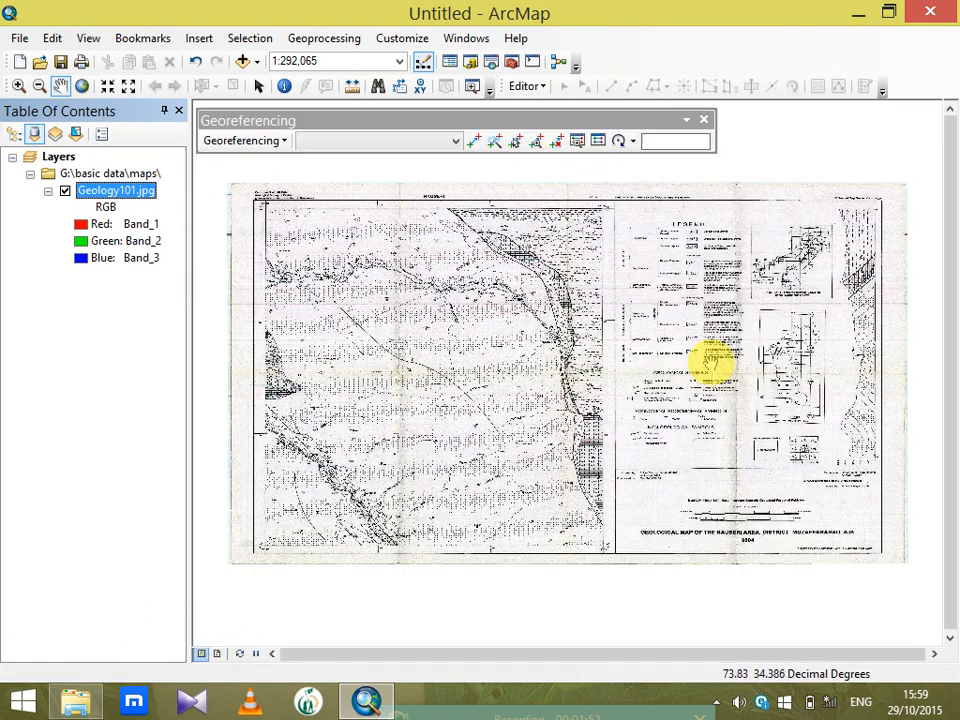
Delete all existing control point links of Geology101.jpg from its link table, one by one, and close the table
left_click(593, 141)
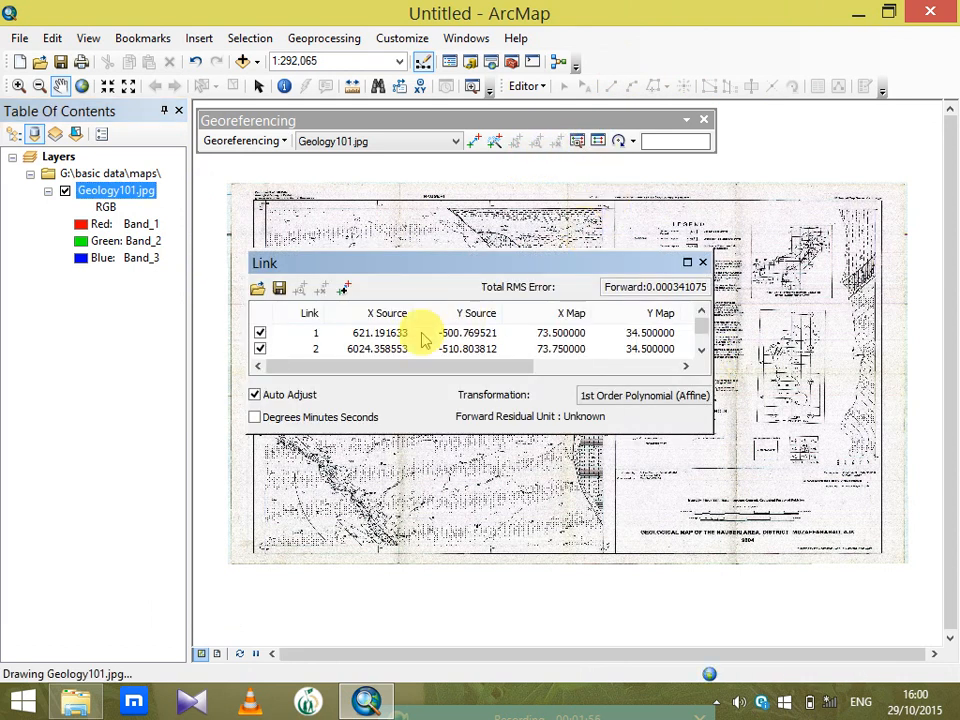
left_click(335, 332)
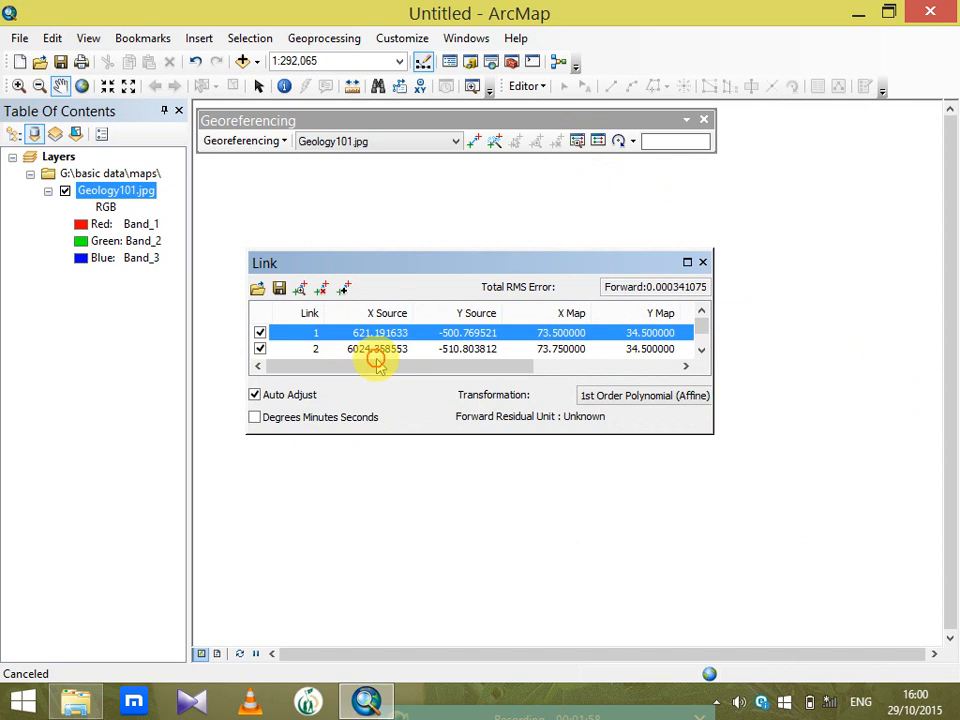
left_click(321, 288)
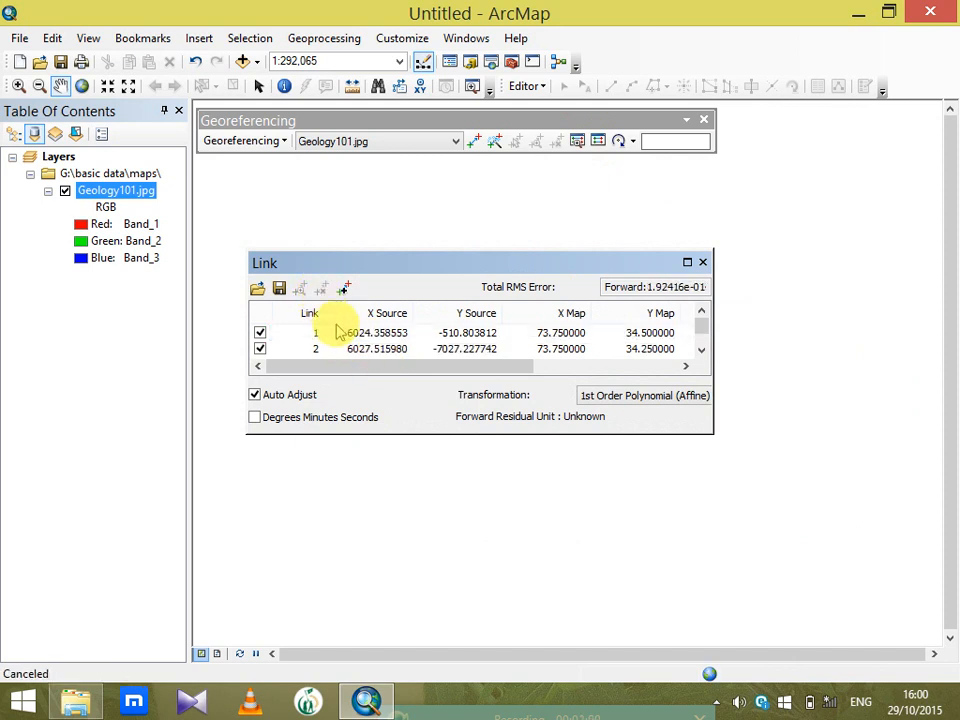
left_click(345, 333)
left_click(321, 288)
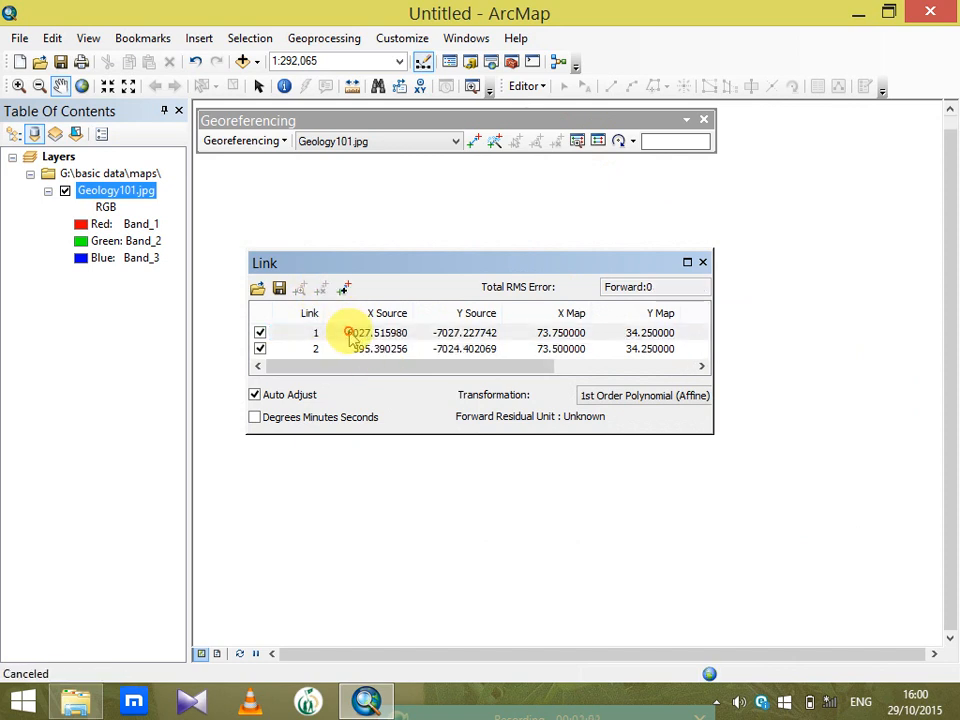
left_click(350, 333)
left_click(321, 288)
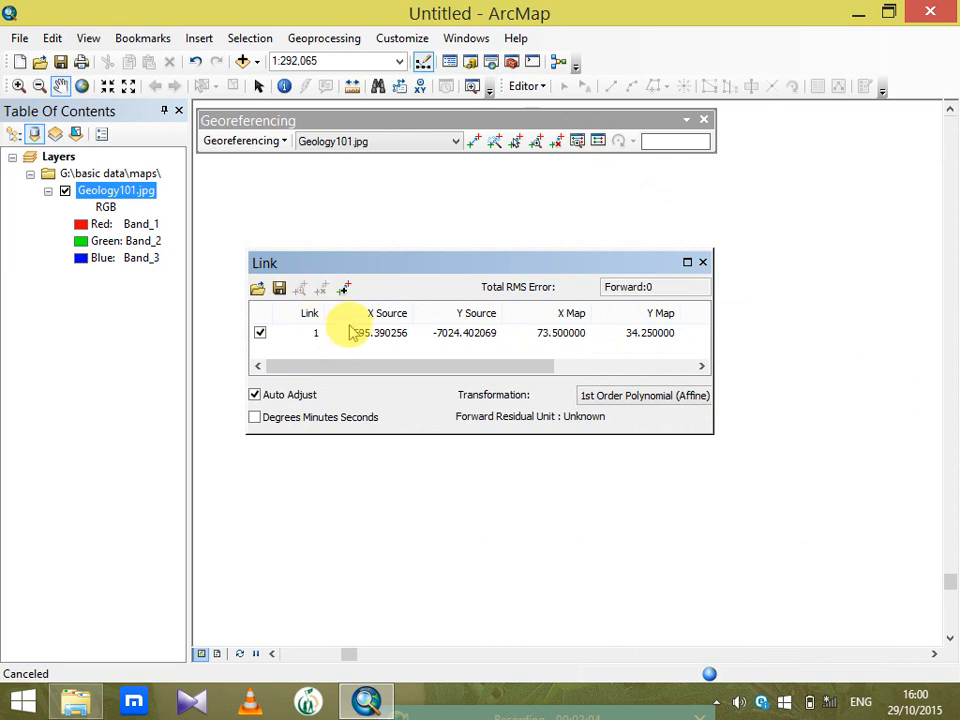
left_click(352, 333)
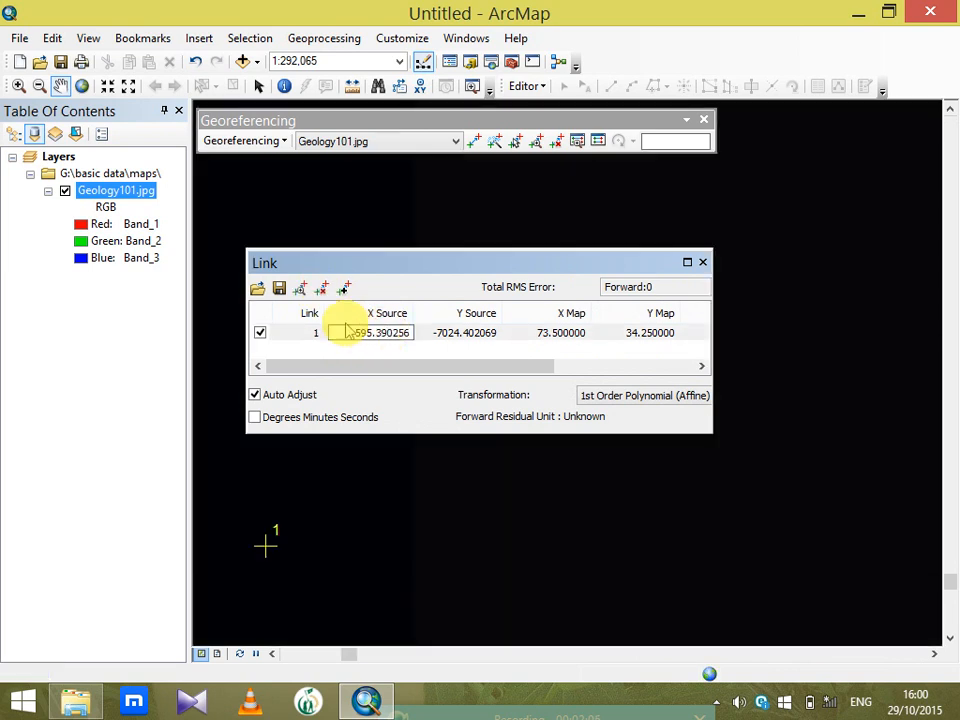
left_click(320, 289)
left_click(320, 289)
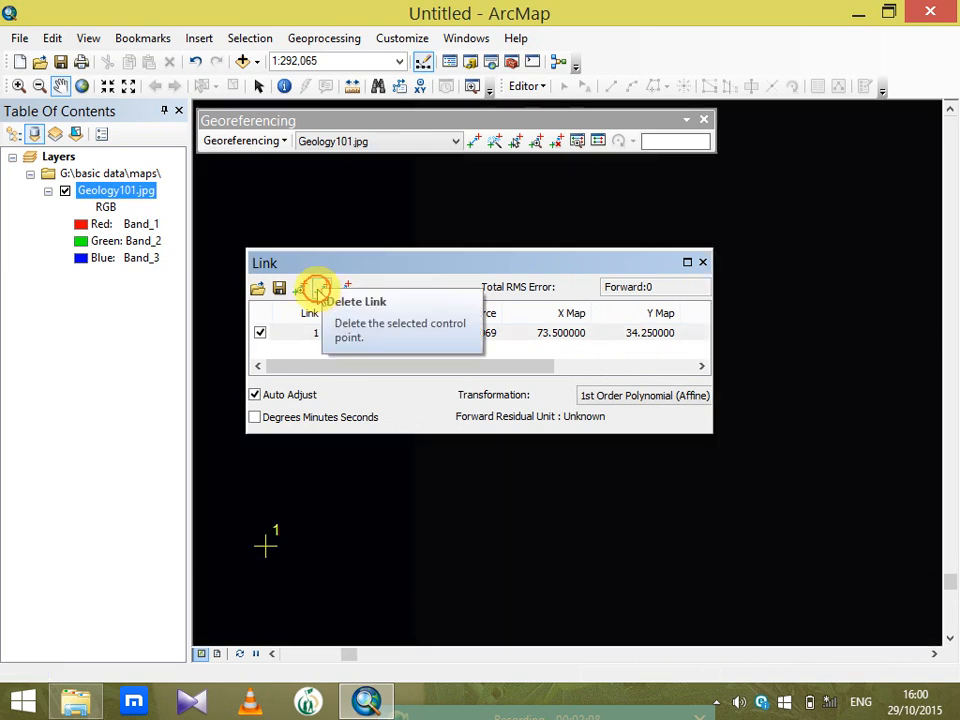
left_click(703, 263)
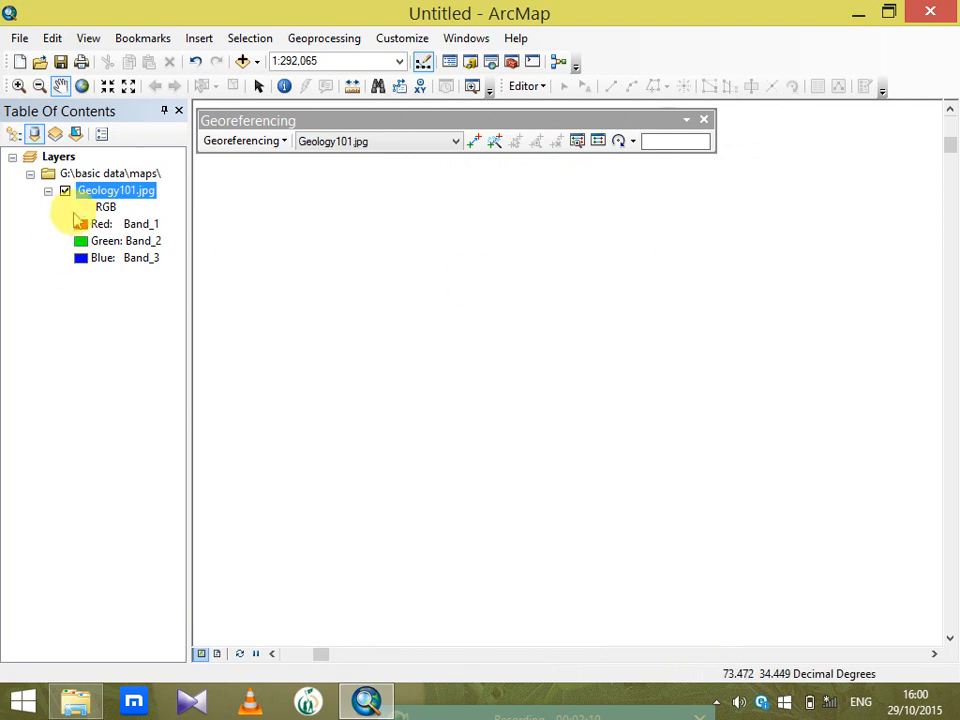
Zoom to the full extent of the Geology101.jpg layer and dock the Georeferencing toolbar below the map
right_click(97, 190)
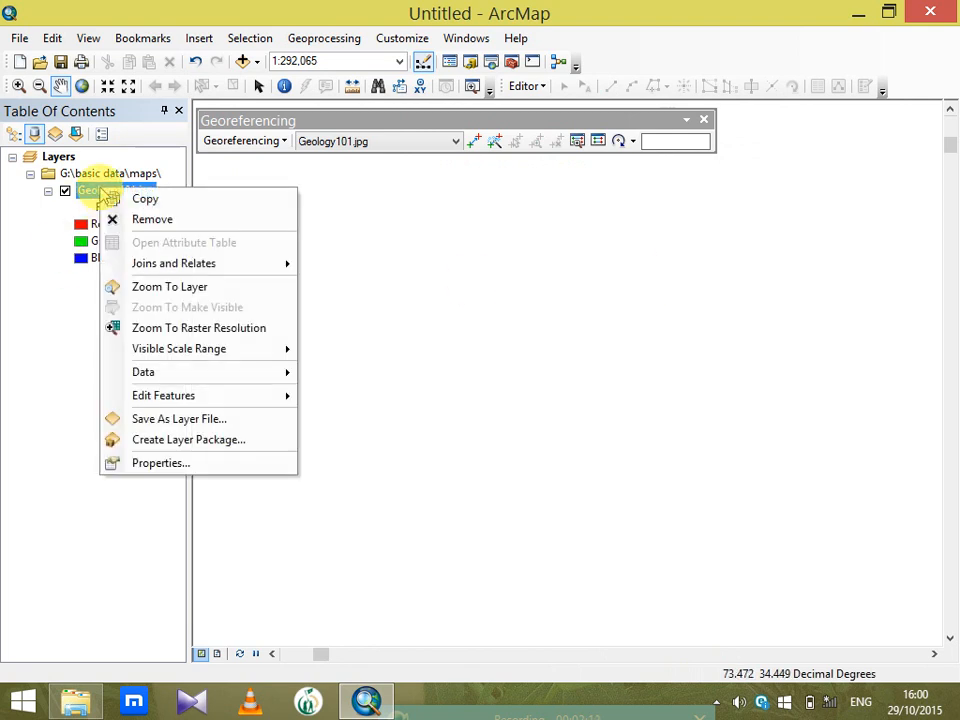
left_click(148, 286)
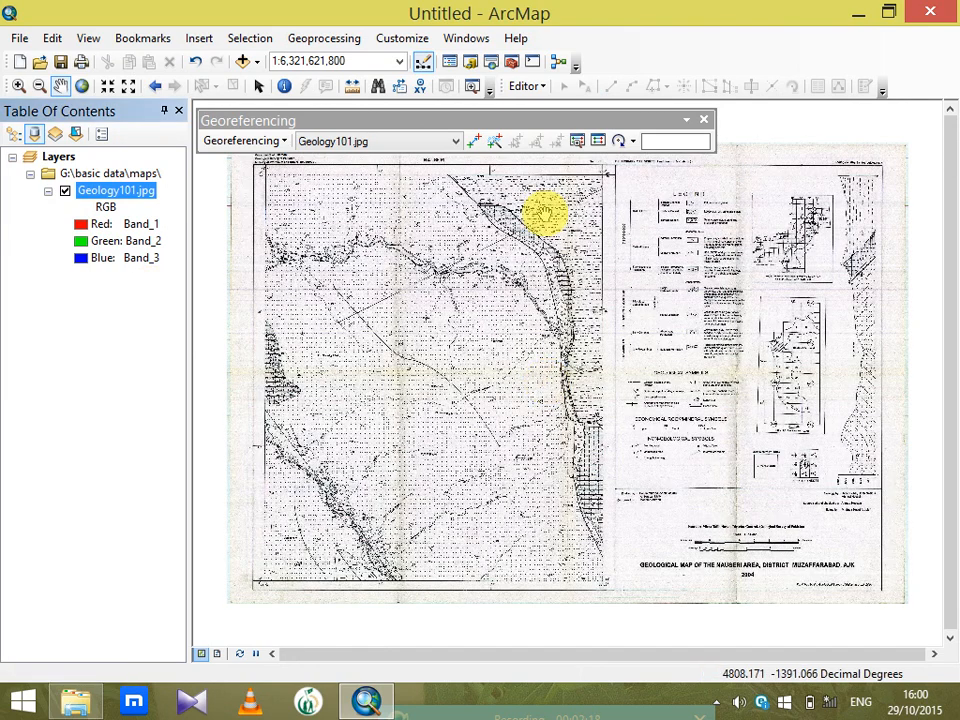
left_click_drag(614, 127, 700, 677)
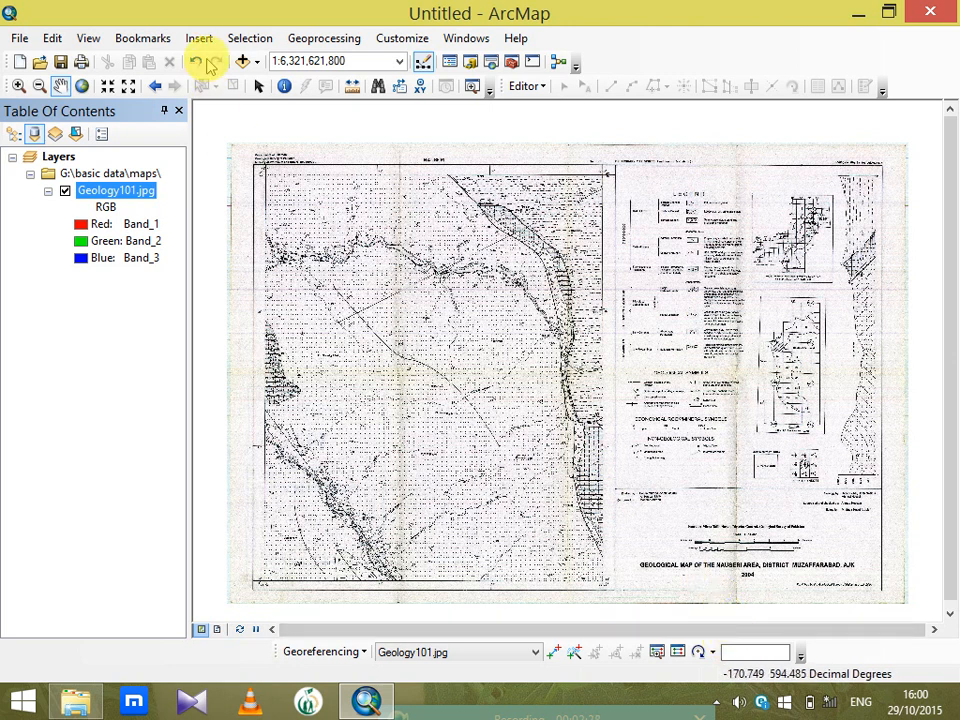
Add the continent feature class from the World dataset of TemplateData.gdb, in the ArcGIS Desktop10.1 TemplateData folder
left_click(242, 63)
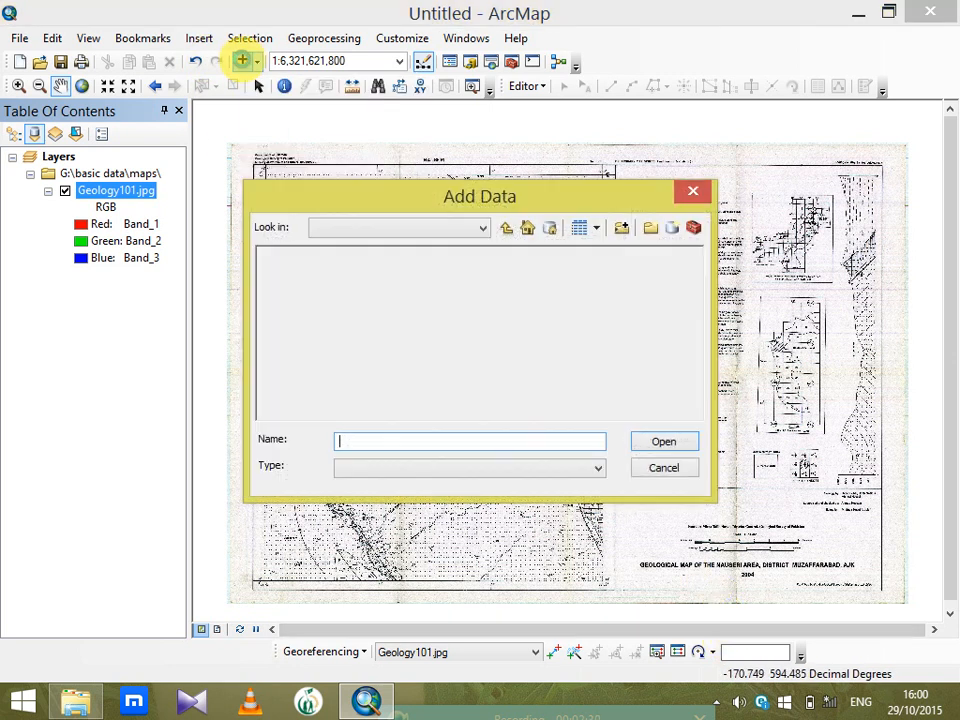
left_click(506, 229)
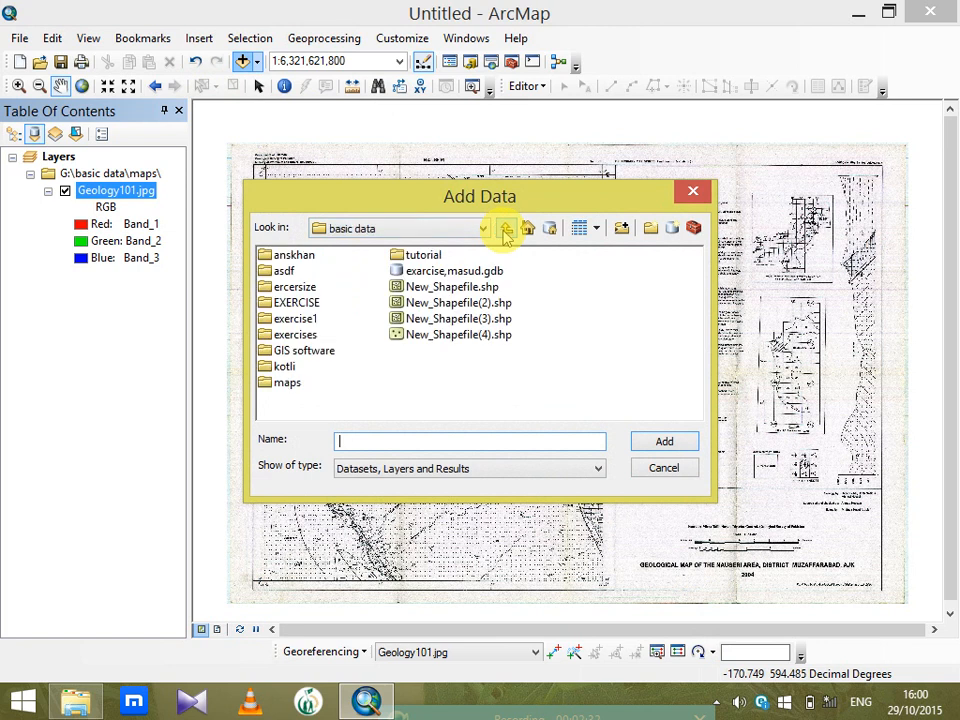
left_click(506, 229)
left_click(507, 229)
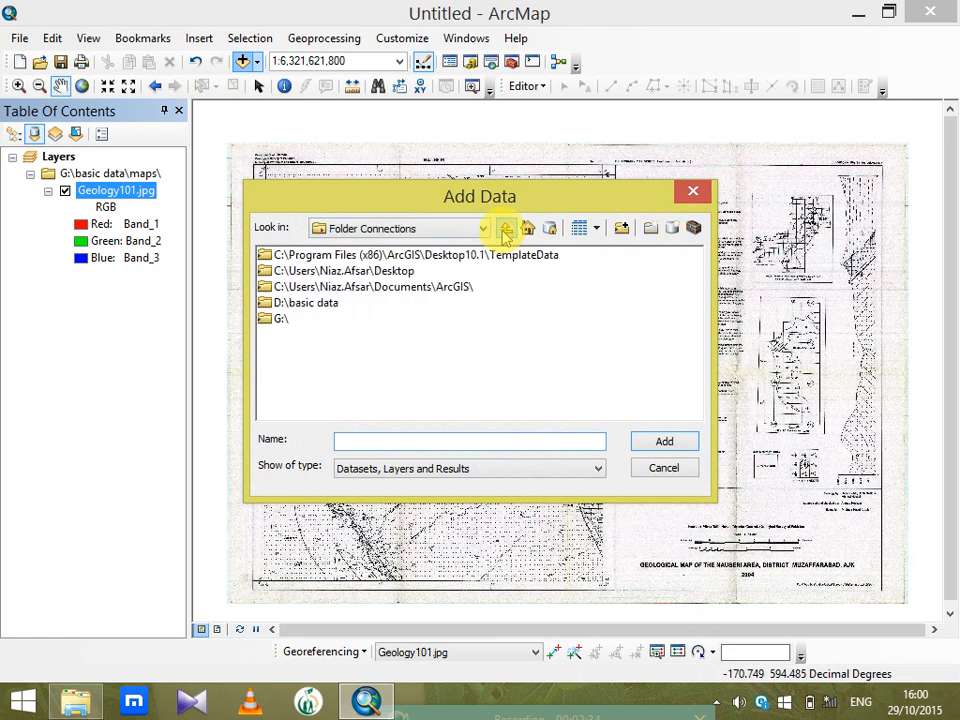
double_click(445, 256)
left_click(322, 256)
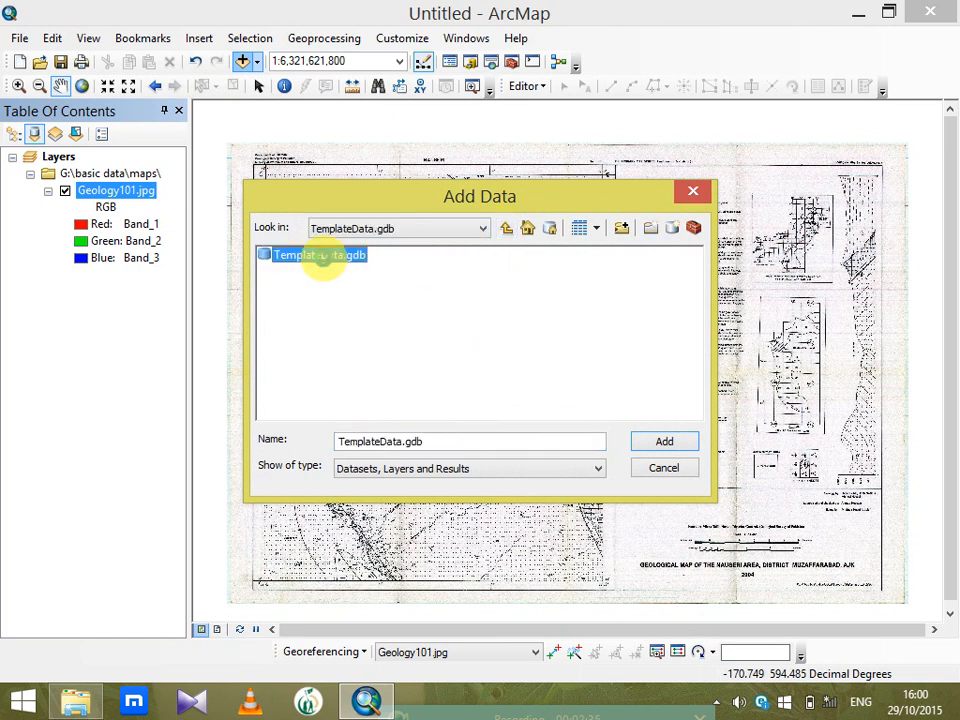
double_click(322, 258)
double_click(292, 272)
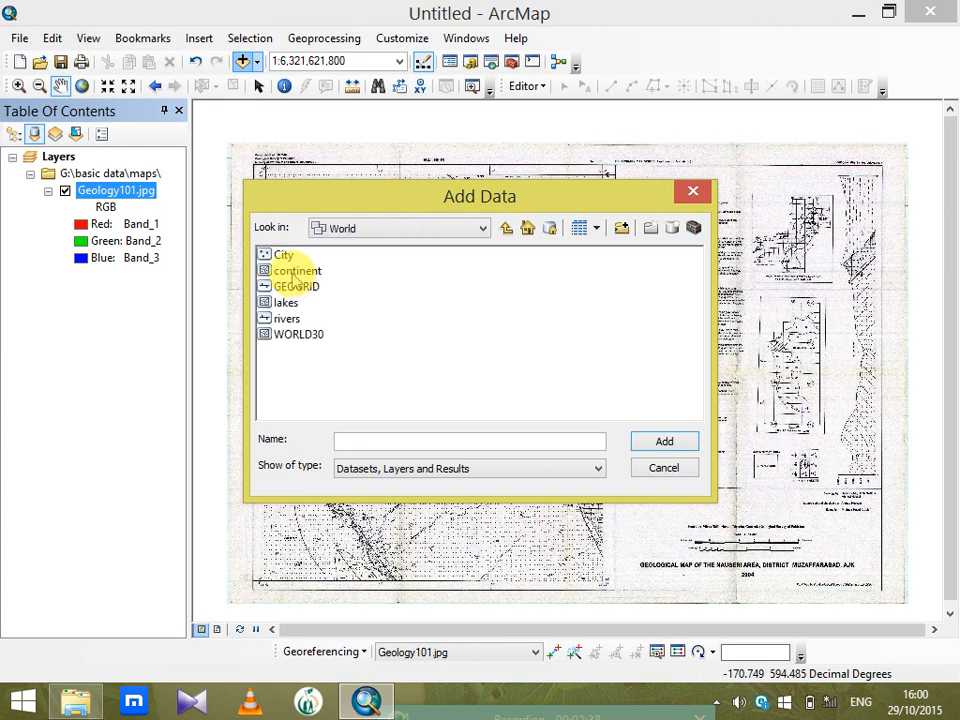
left_click(292, 271)
left_click(685, 443)
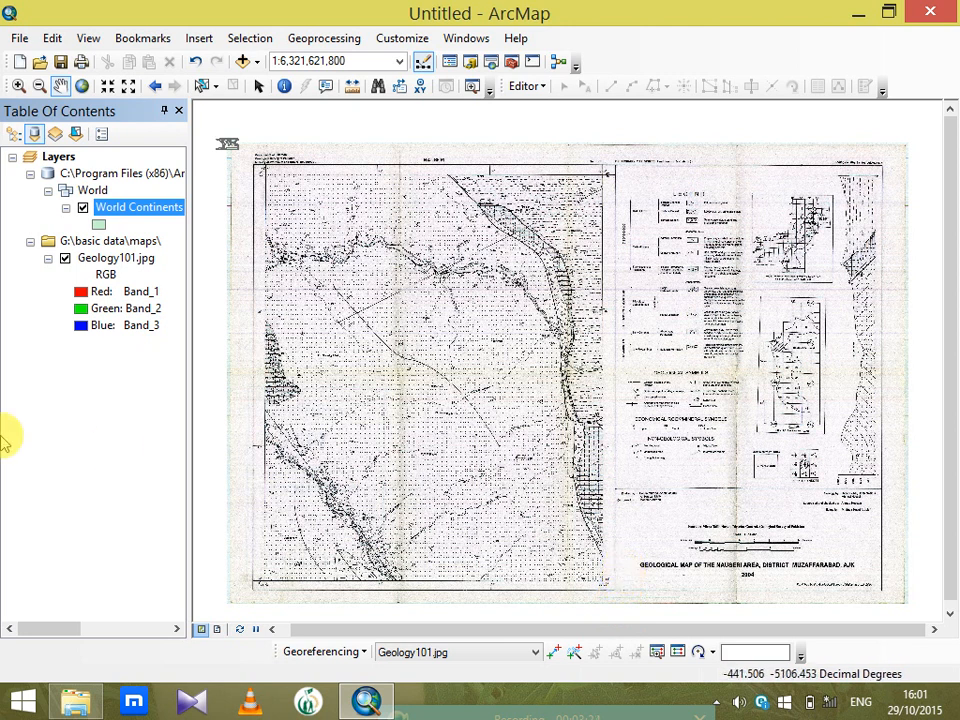
Check the data frame's coordinate system in its properties and close them
left_click(18, 86)
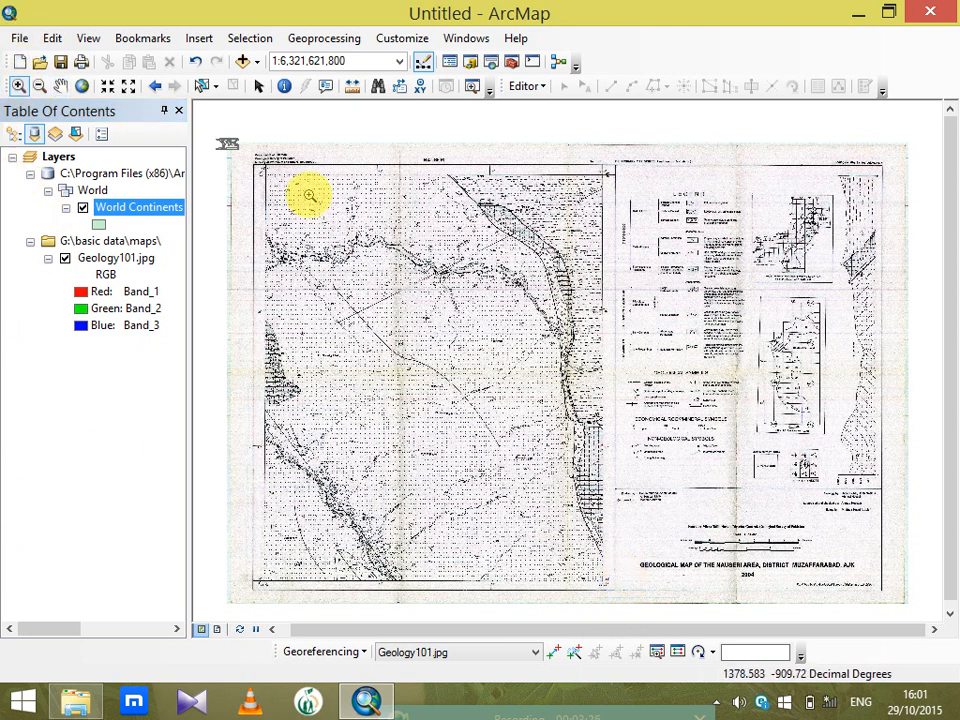
left_click_drag(222, 135, 311, 229)
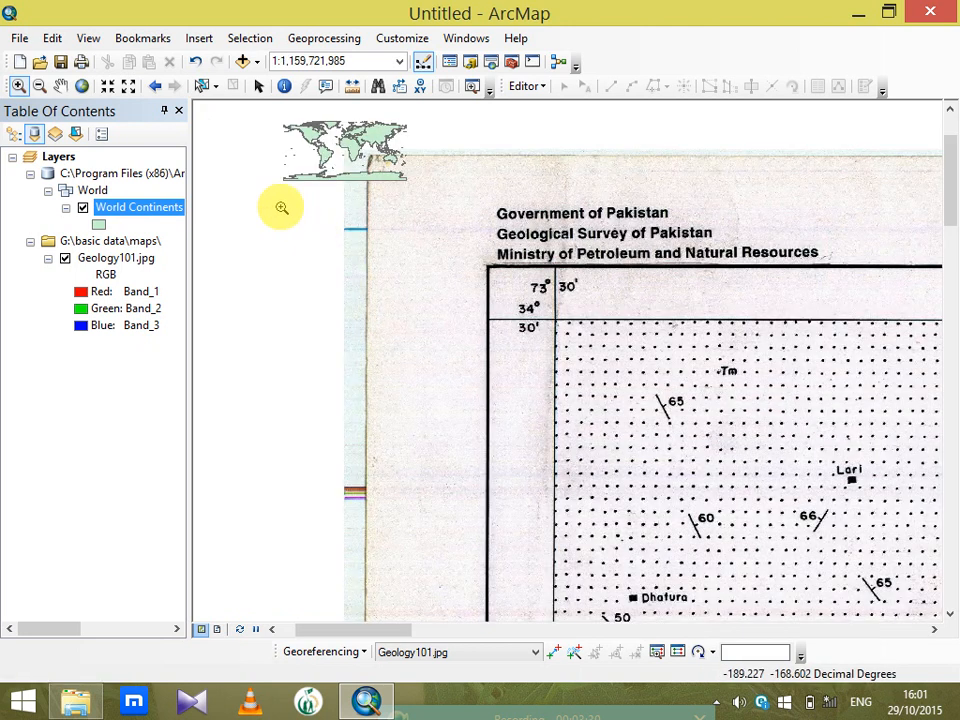
left_click(259, 87)
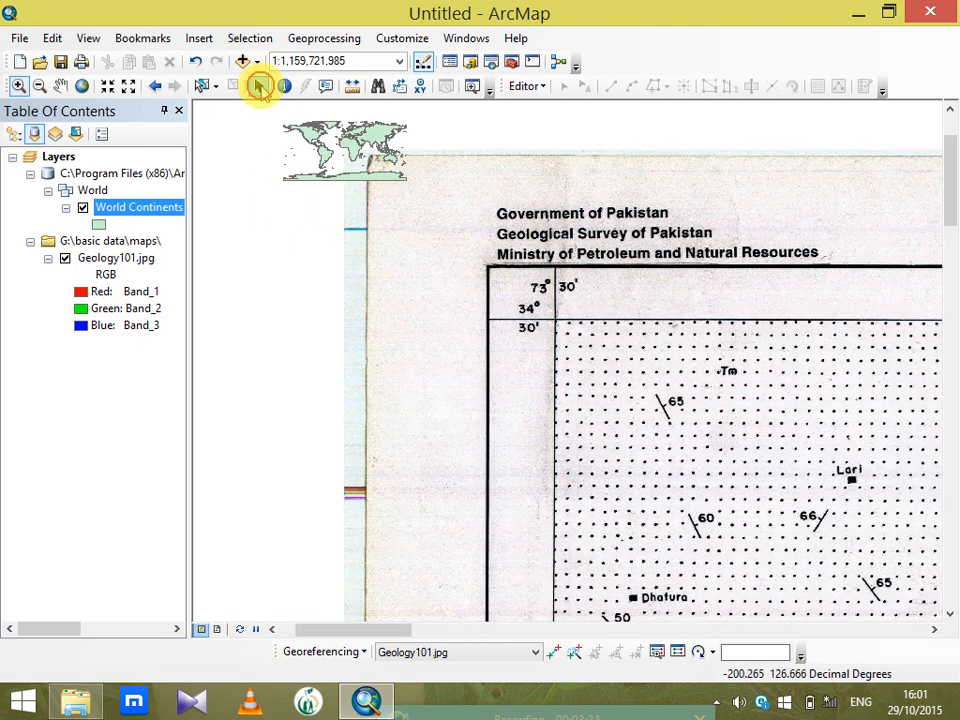
right_click(514, 167)
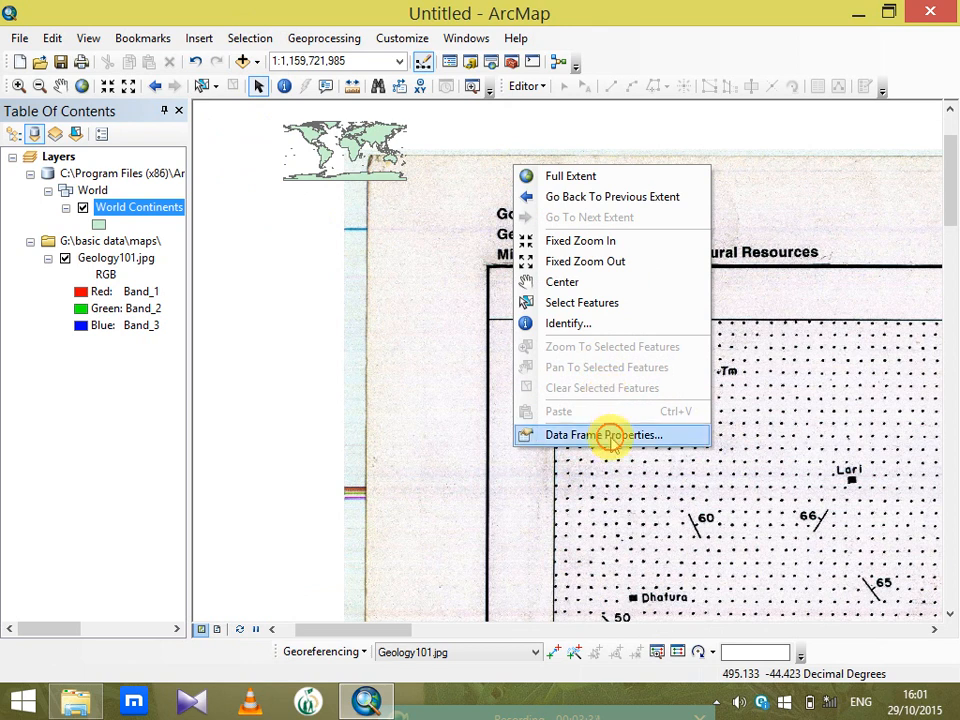
left_click(556, 436)
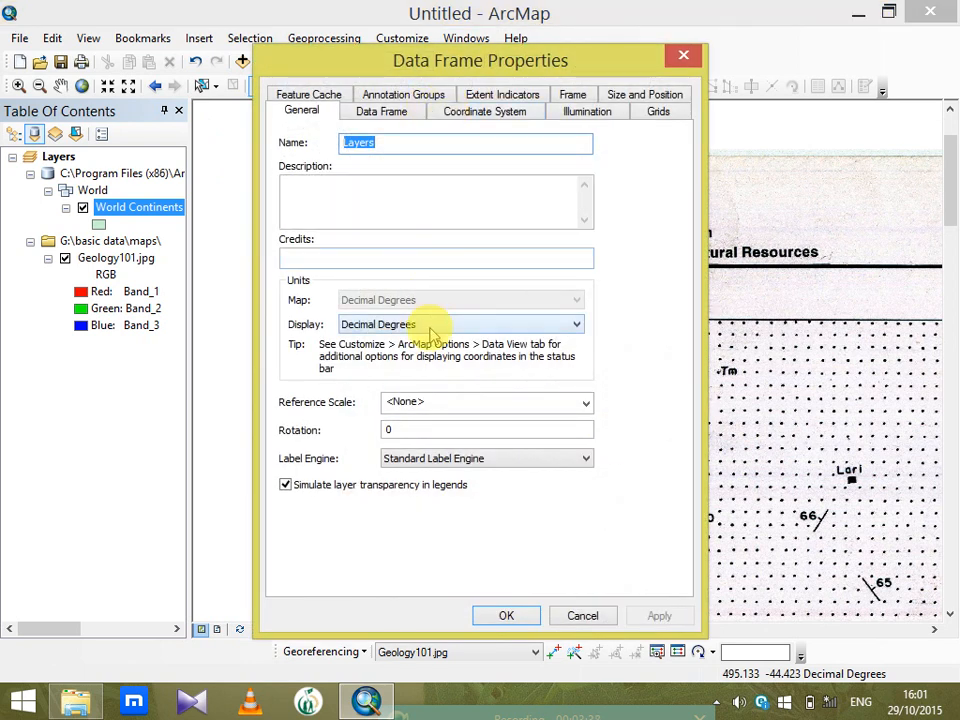
left_click(470, 110)
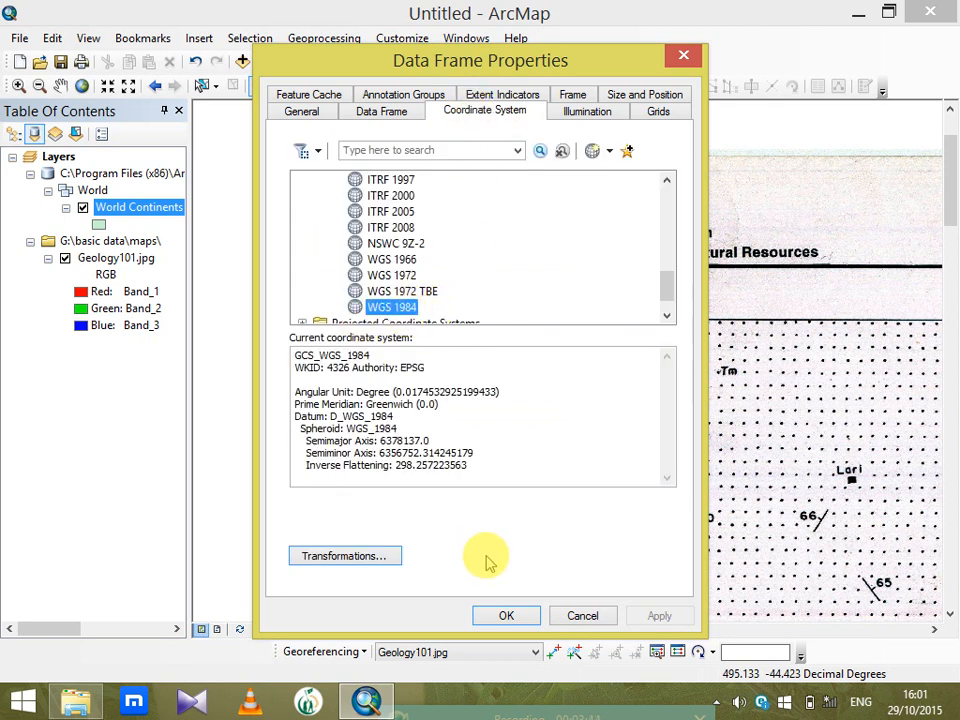
left_click(507, 615)
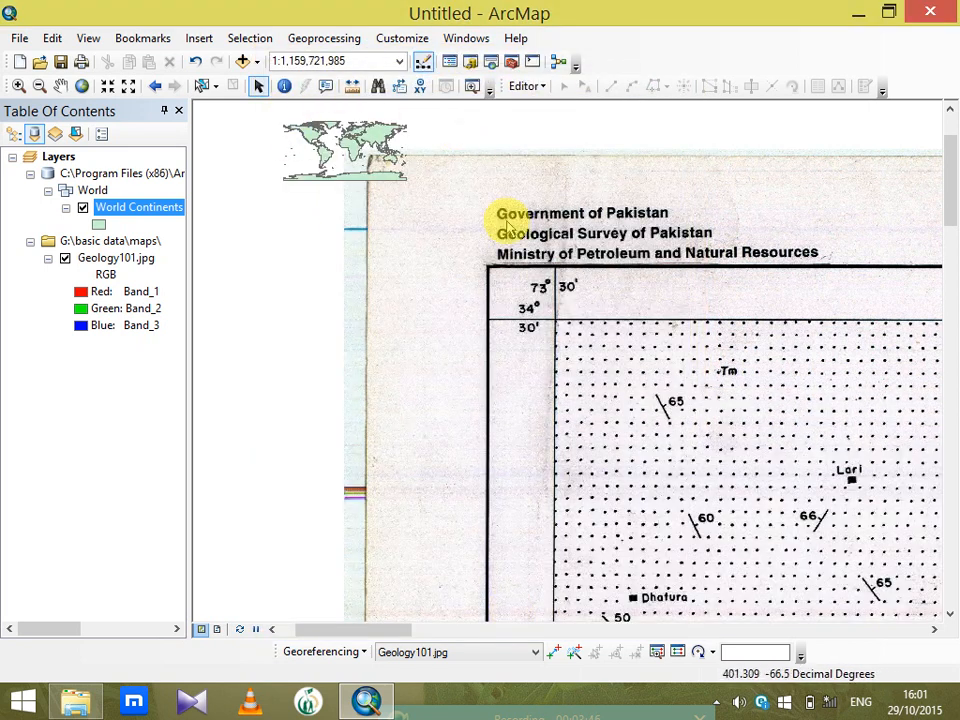
Place the first control point on the northwest corner of the map grid and open its degree-minute-second coordinate entry
left_click(553, 652)
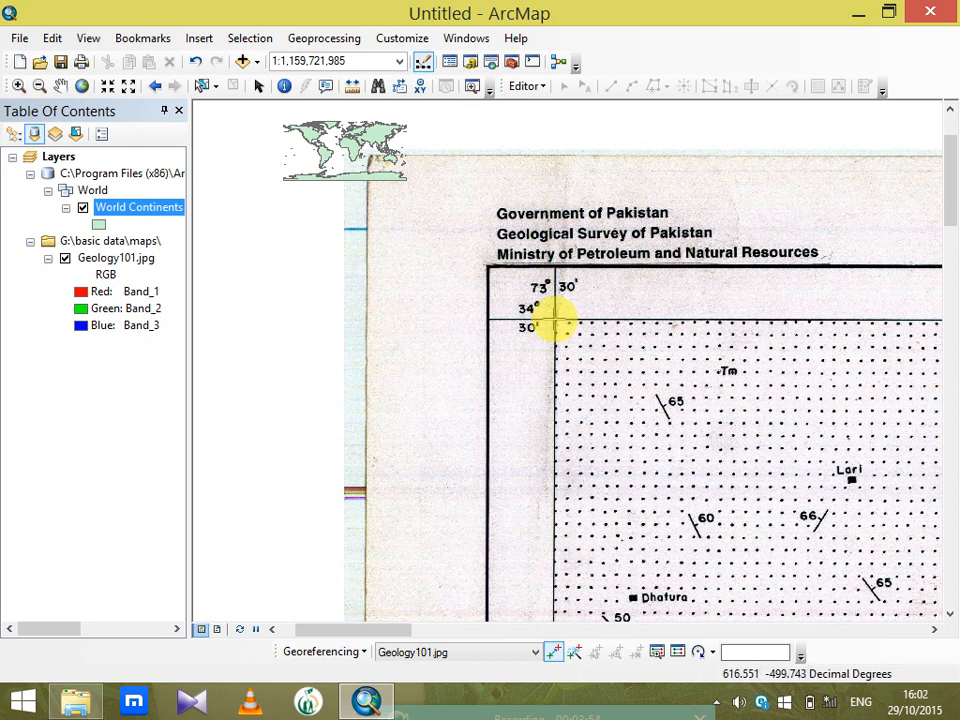
left_click(557, 320)
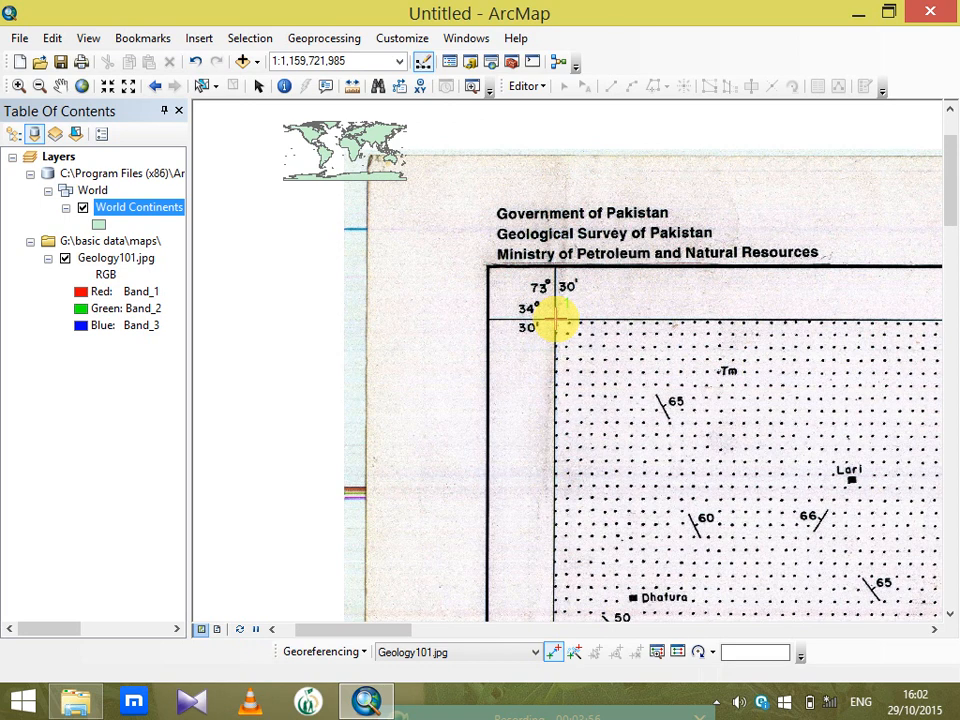
right_click(558, 322)
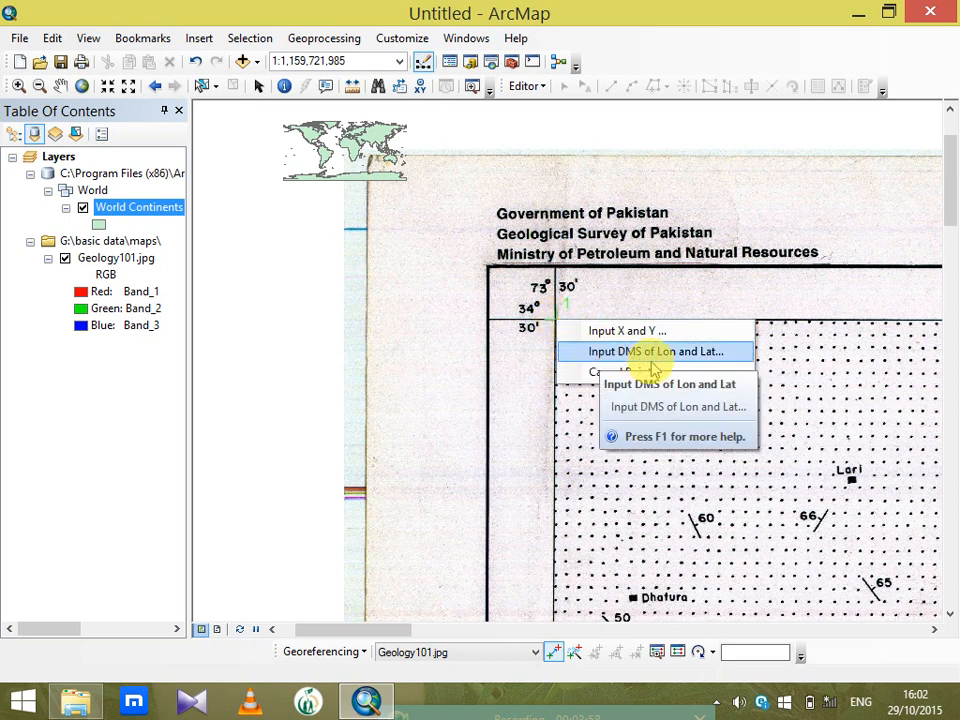
left_click(684, 352)
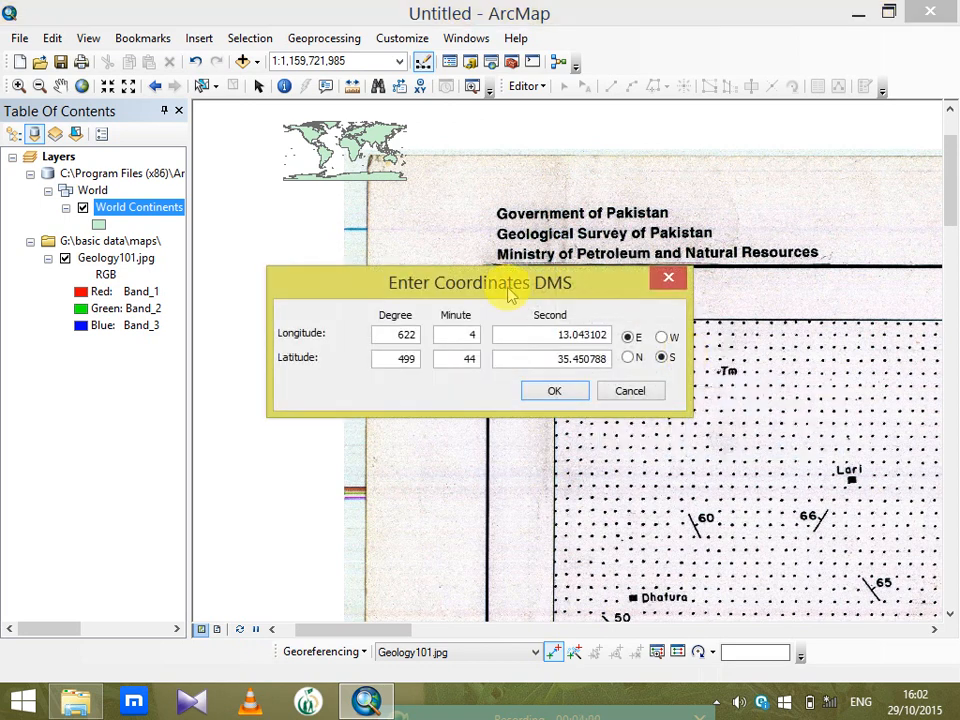
left_click_drag(509, 291, 473, 43)
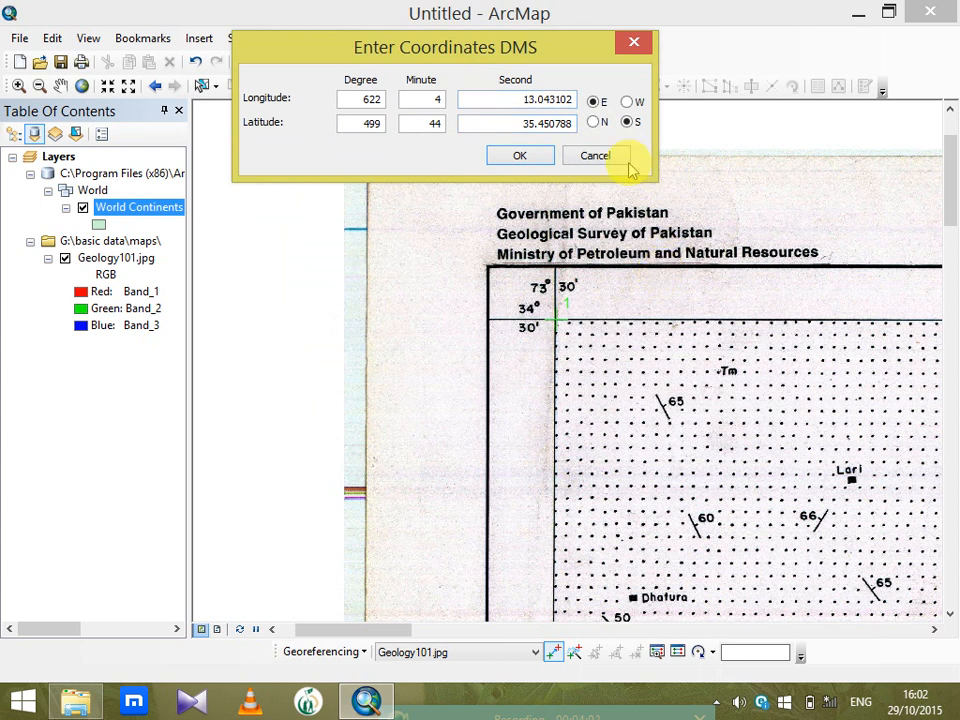
Set the first control point to longitude 73° 30' 0" E and latitude 34° 30' 0" N and accept it
left_click(596, 121)
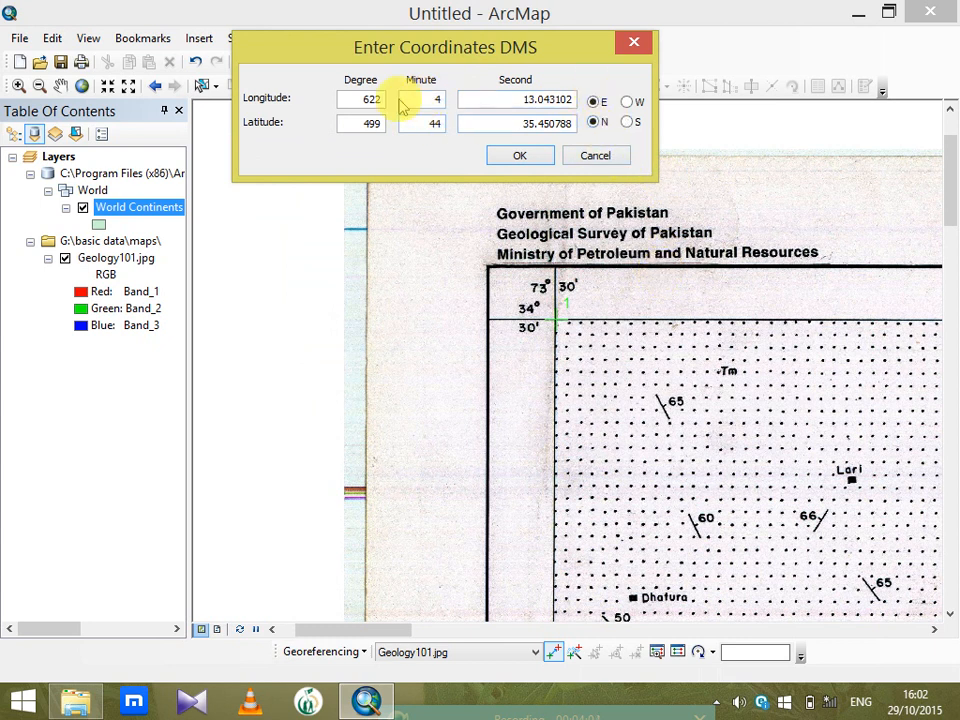
double_click(356, 98)
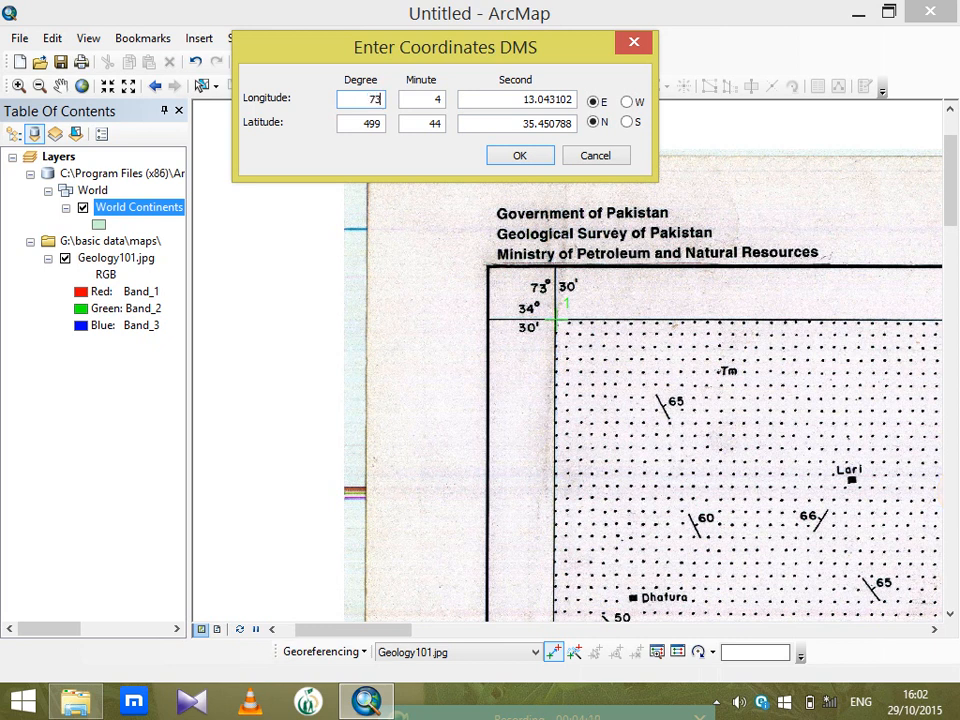
key("Tab")
type("30")
key("Tab")
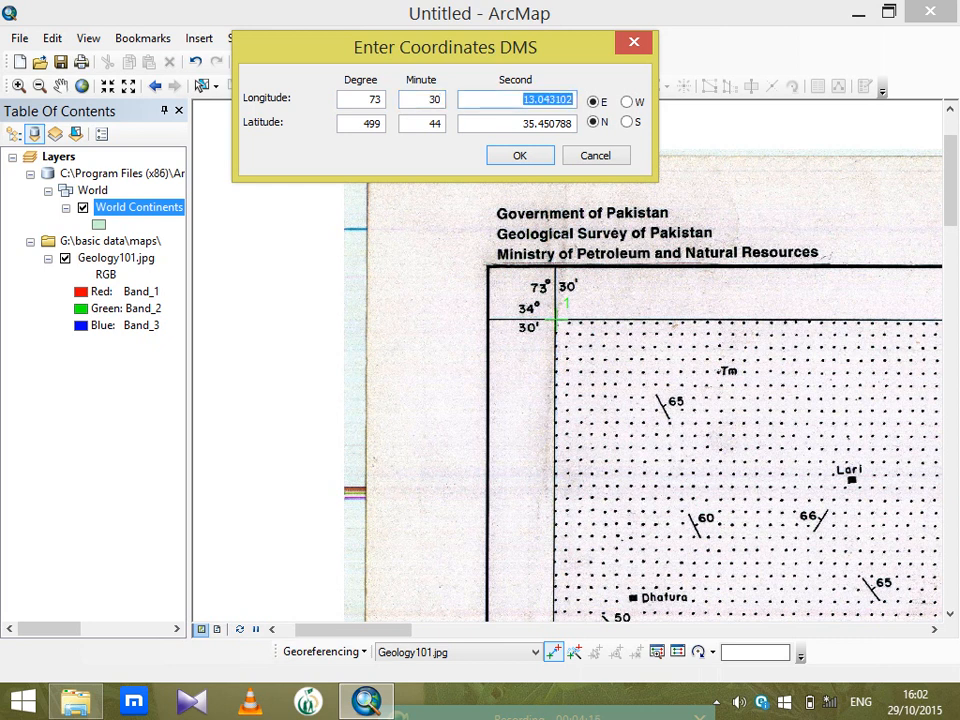
type("0")
key("Tab")
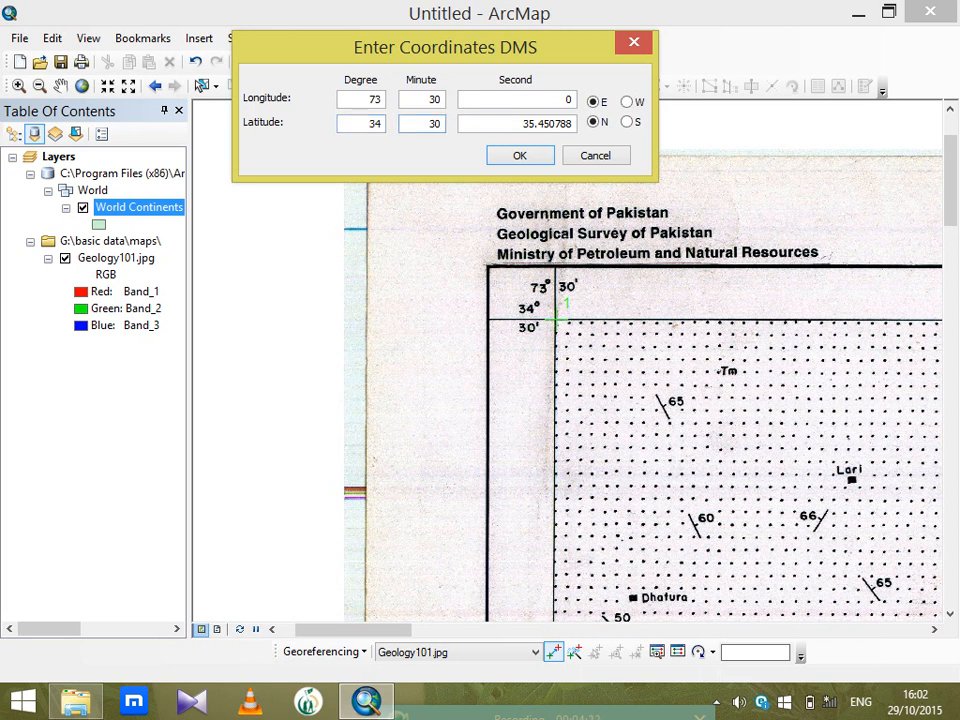
key("Tab")
type("0")
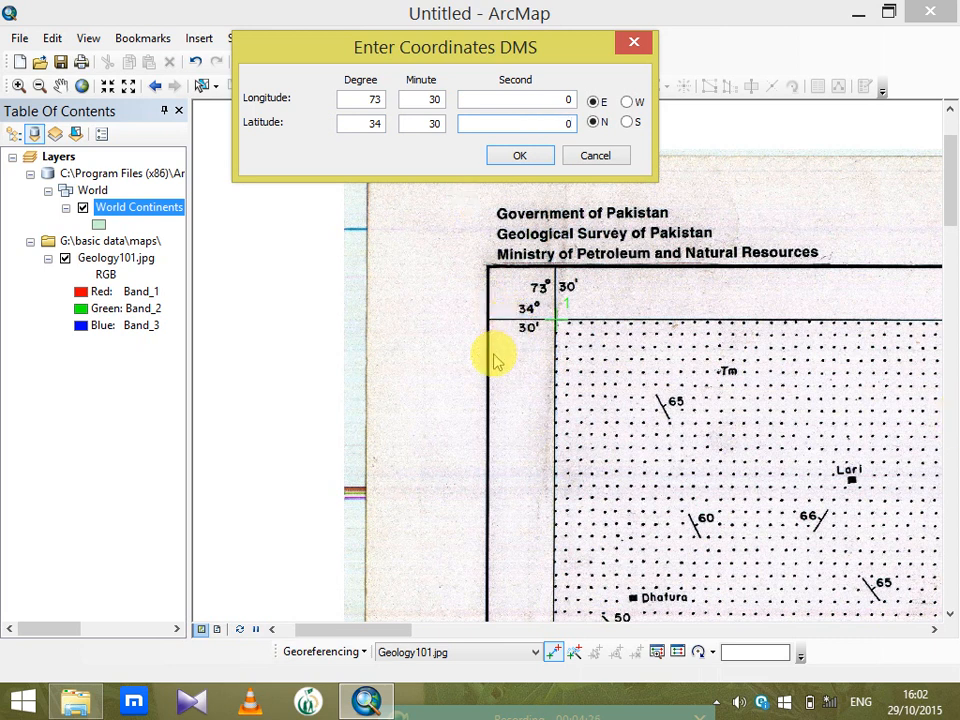
left_click(527, 154)
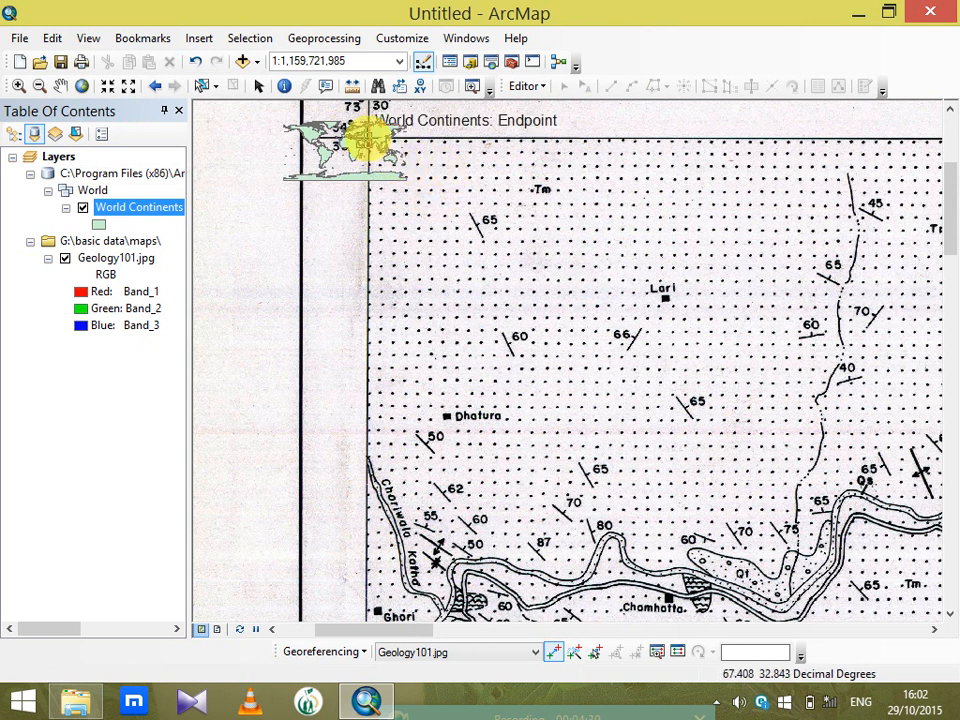
Place the second control point on the northeast corner of the map grid and open its degree-minute-second coordinate entry
scroll(350, 108, "up", 3)
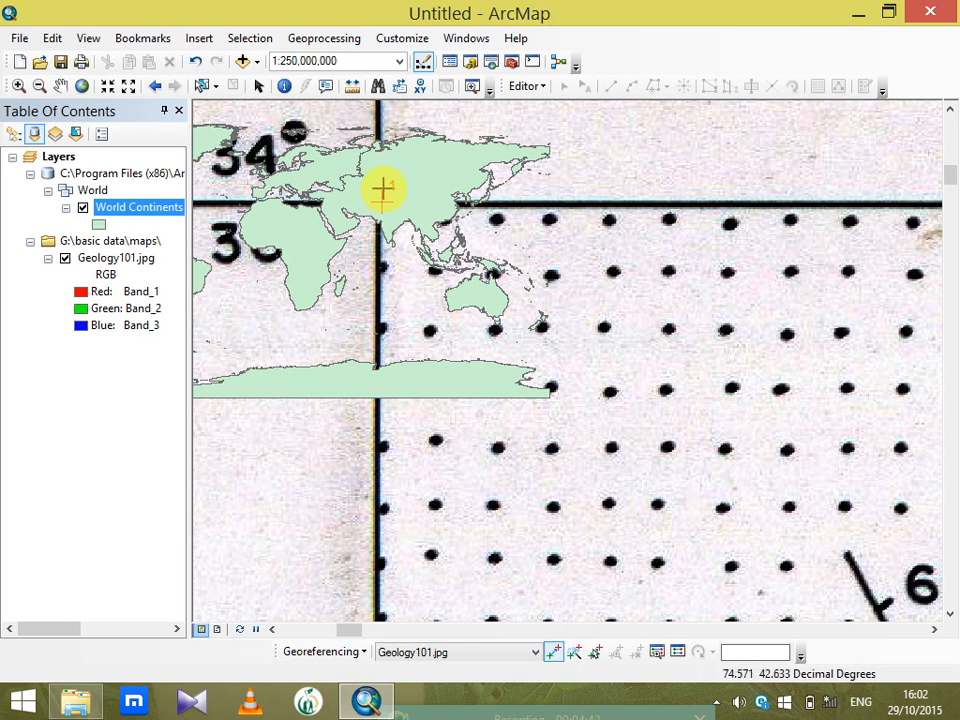
left_click(384, 192)
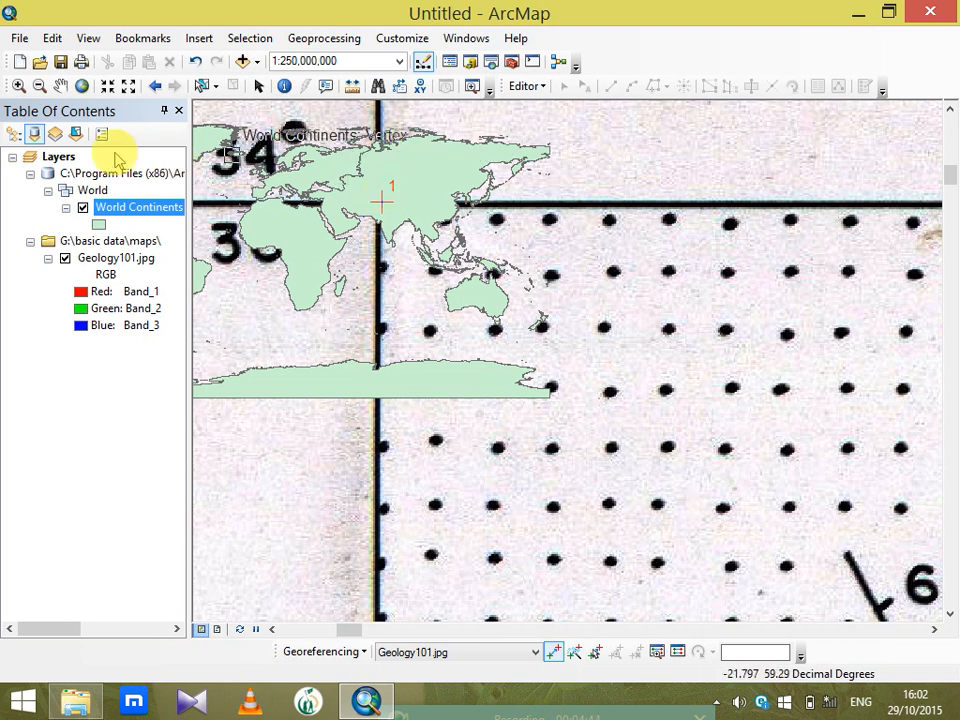
left_click(61, 86)
scroll(467, 311, "up", 2)
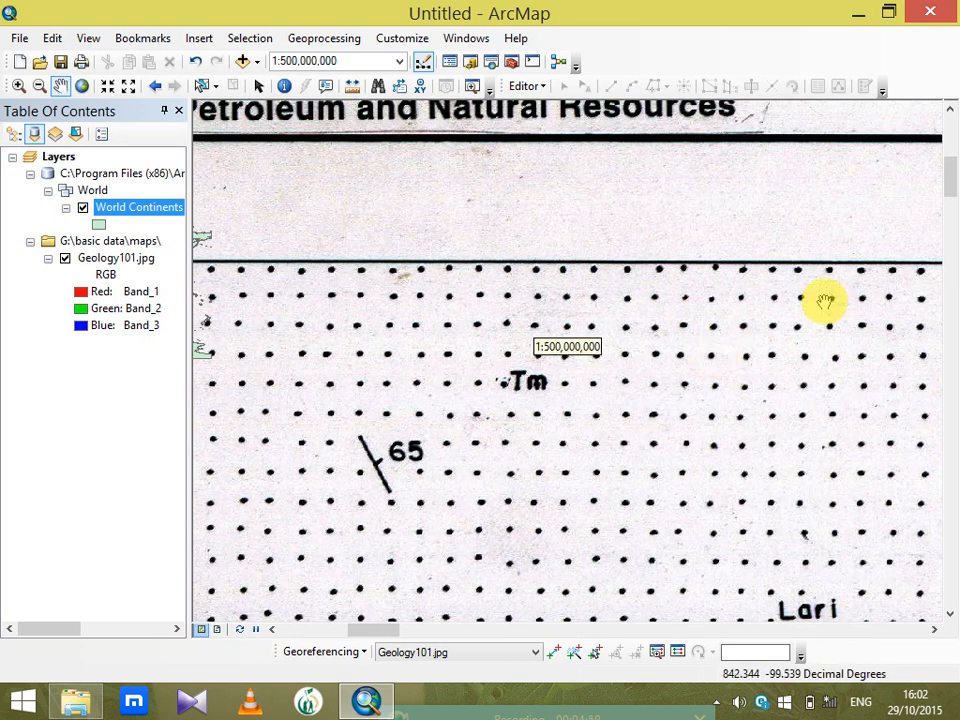
left_click_drag(851, 289, 5, 220)
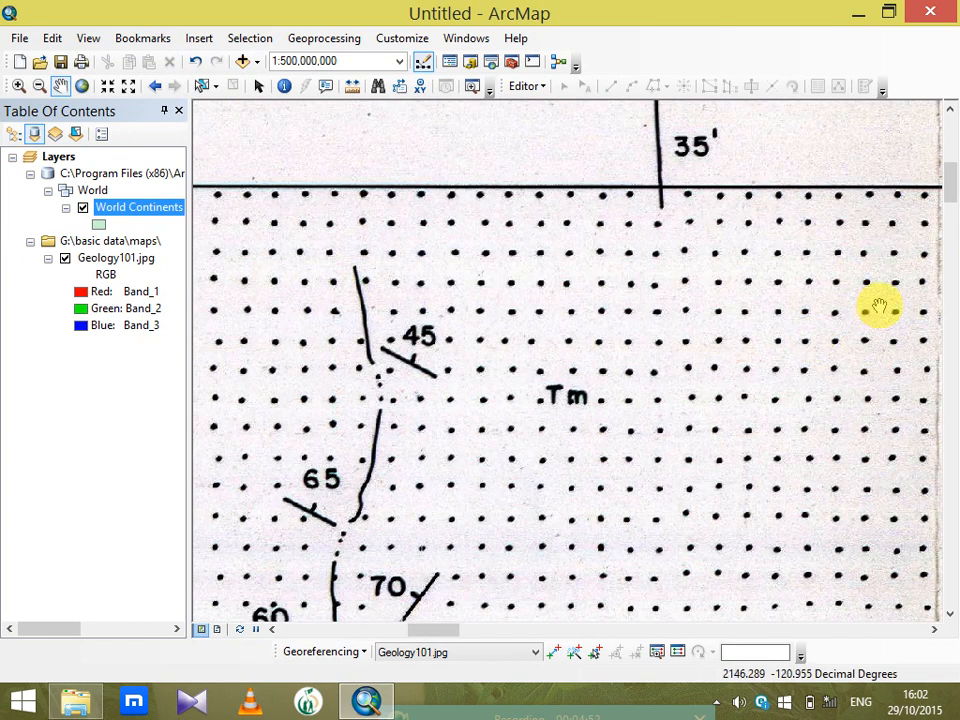
left_click_drag(883, 283, 5, 249)
left_click_drag(868, 257, 5, 232)
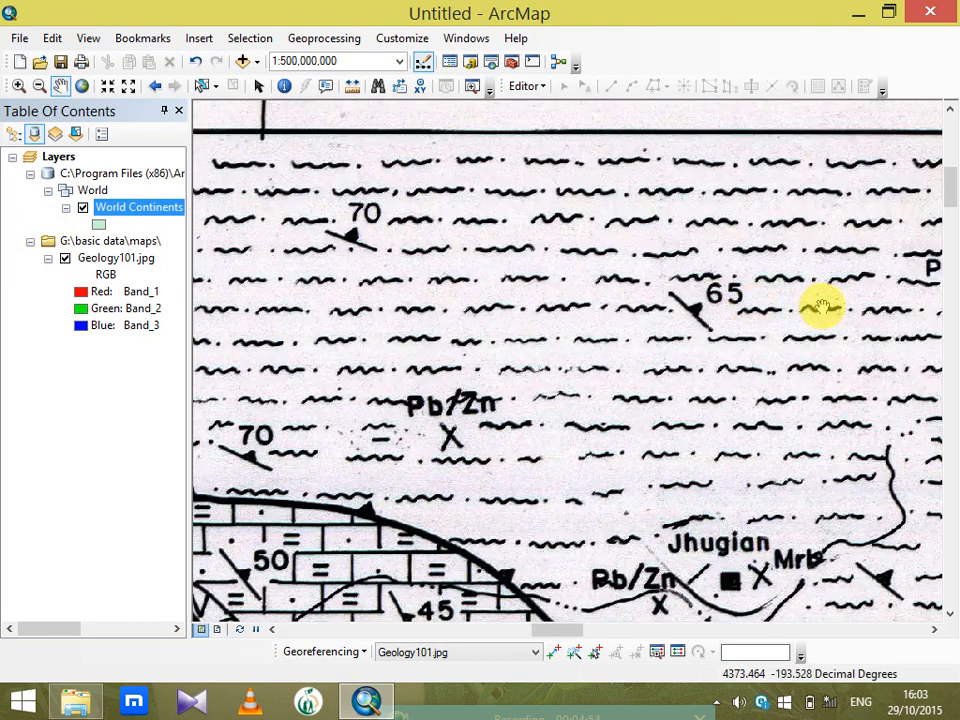
left_click_drag(823, 306, 568, 268)
left_click_drag(874, 249, 608, 418)
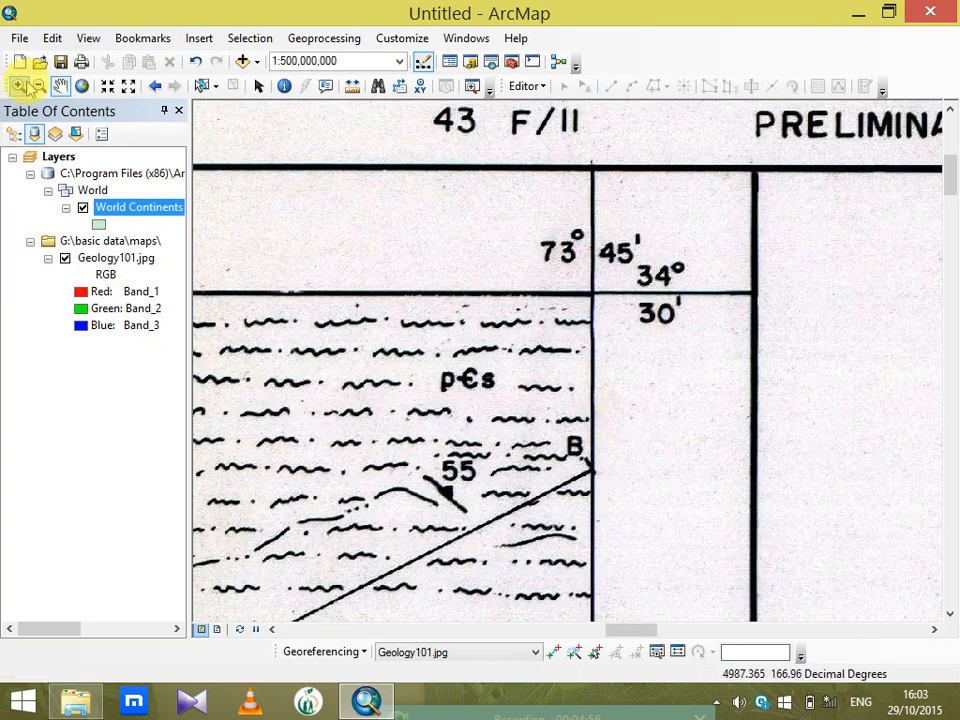
left_click(553, 653)
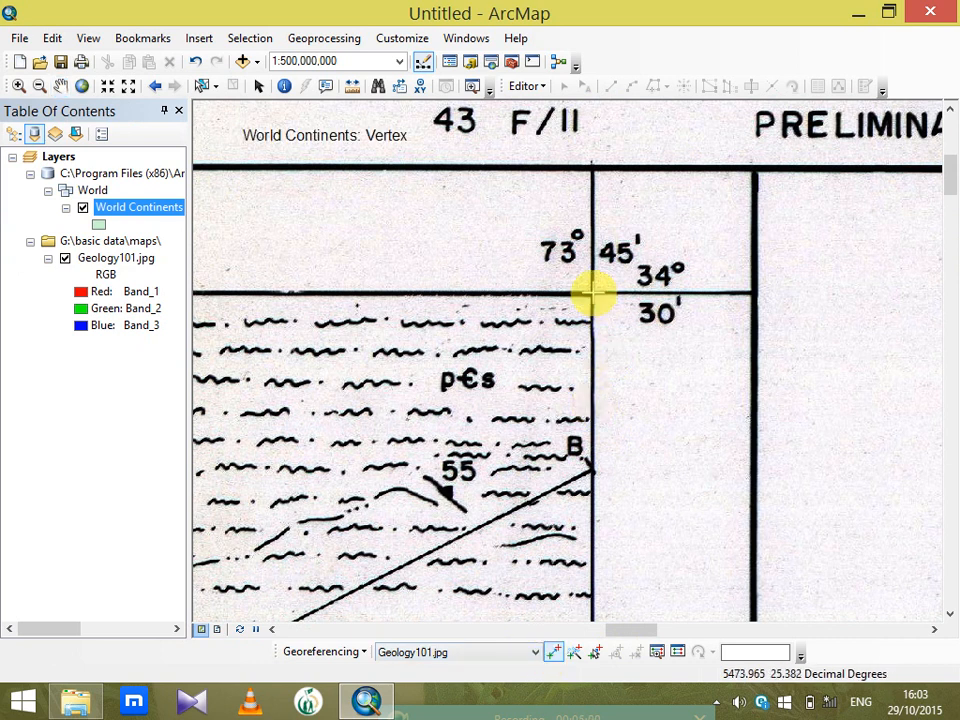
left_click(592, 293)
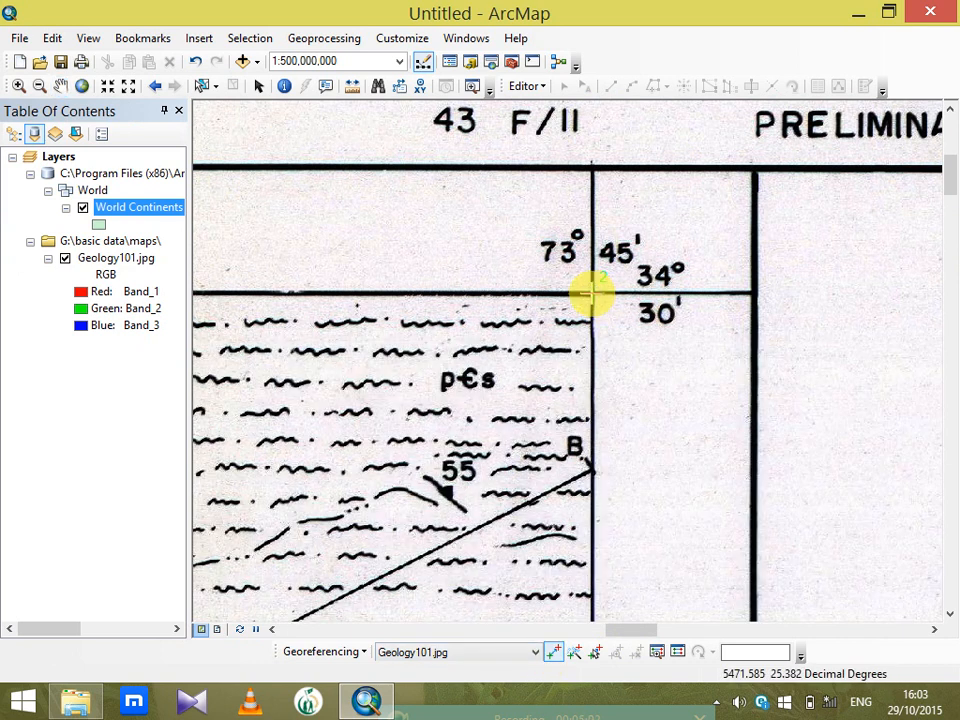
right_click(592, 293)
left_click(643, 325)
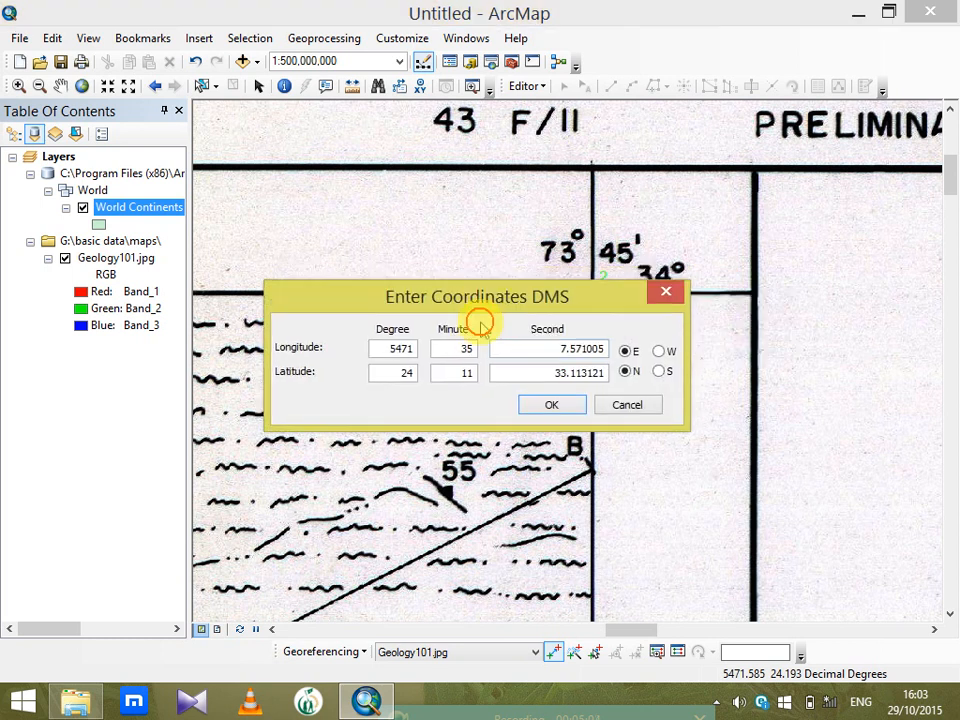
Set the second control point to longitude 73° 45' 0" E and latitude 34° 30' 0" N and accept it
left_click_drag(484, 300, 450, 428)
double_click(352, 473)
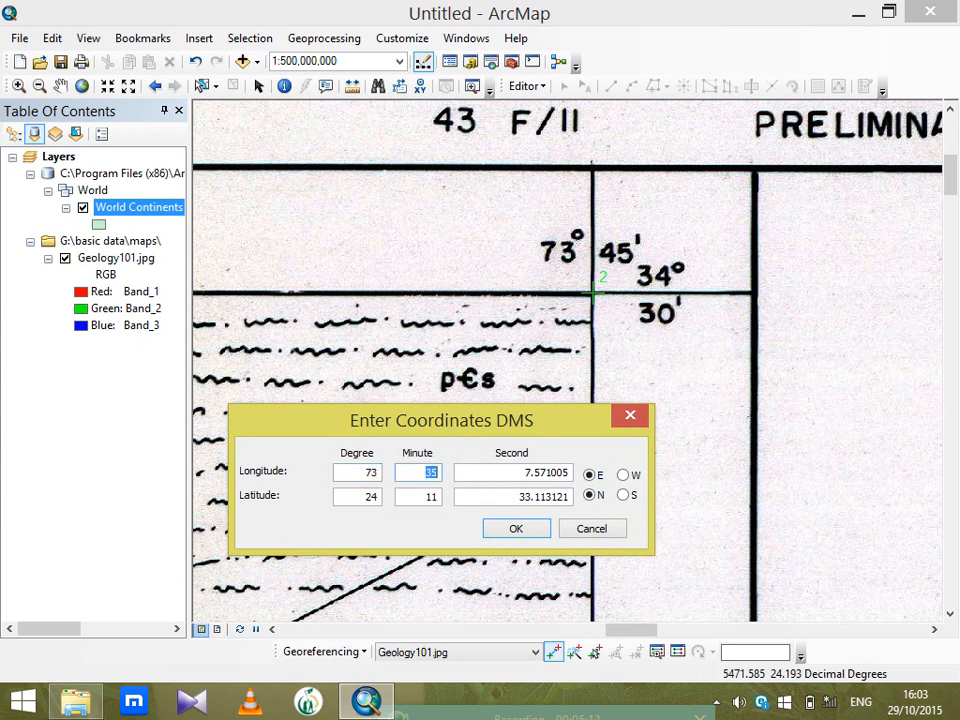
key("Tab")
type("0")
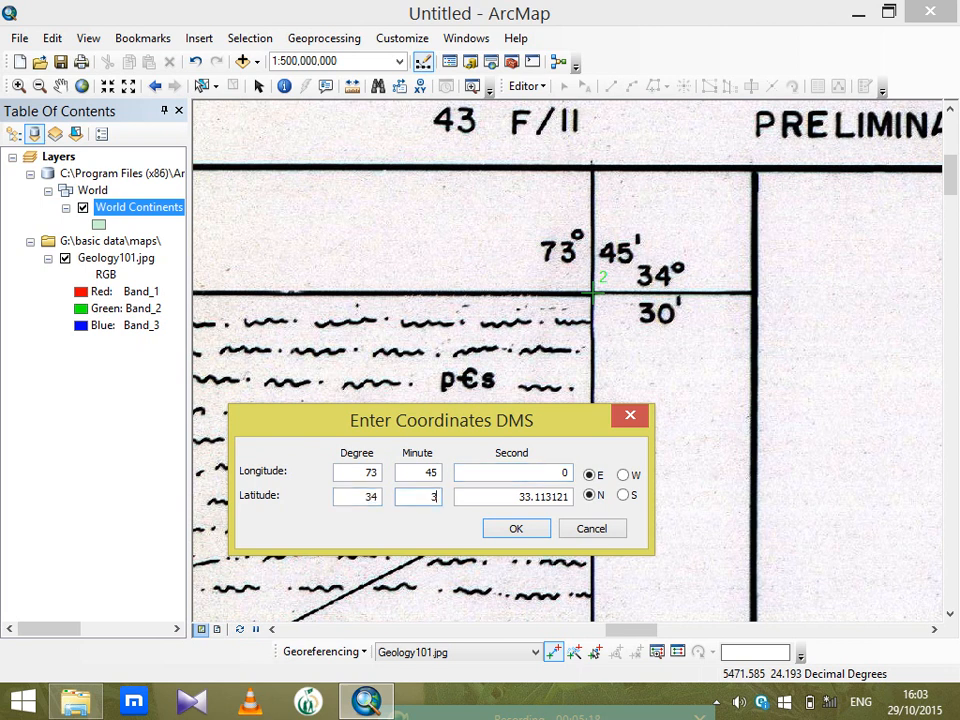
key("Tab")
type("0")
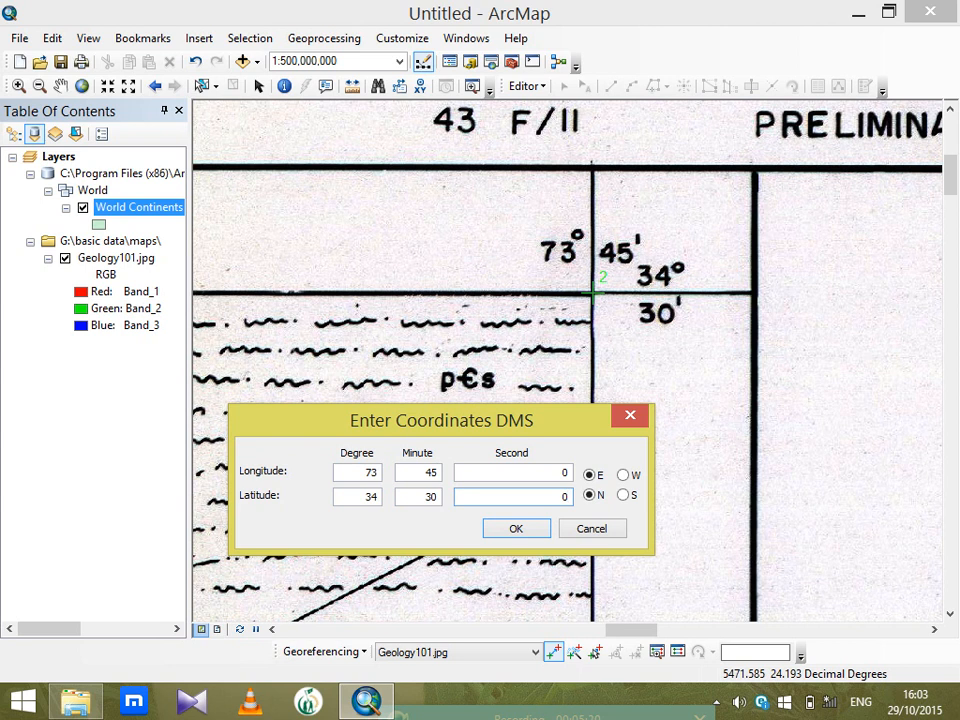
left_click(510, 526)
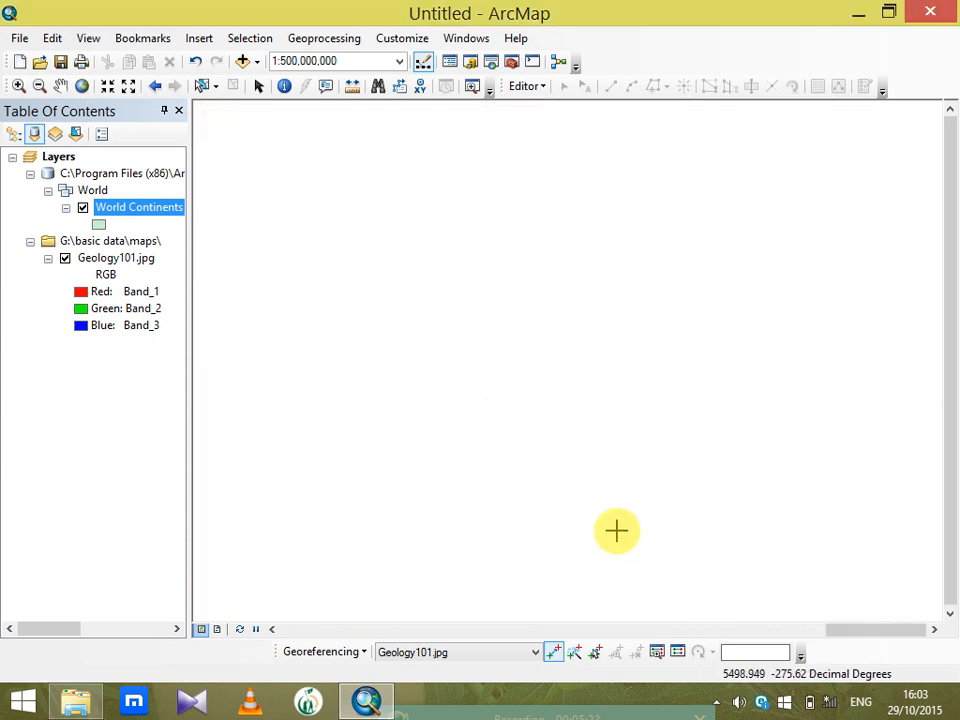
Zoom to the World Continents layer and back to the extent of Geology101.jpg, dismissing the drawing errors
right_click(131, 215)
left_click(152, 306)
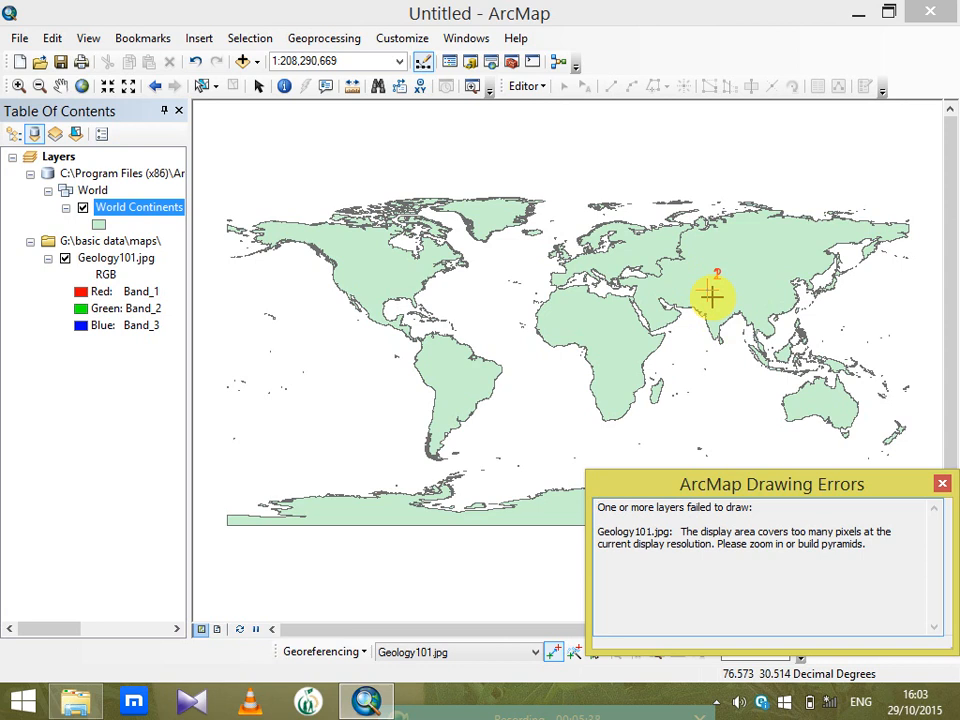
right_click(127, 257)
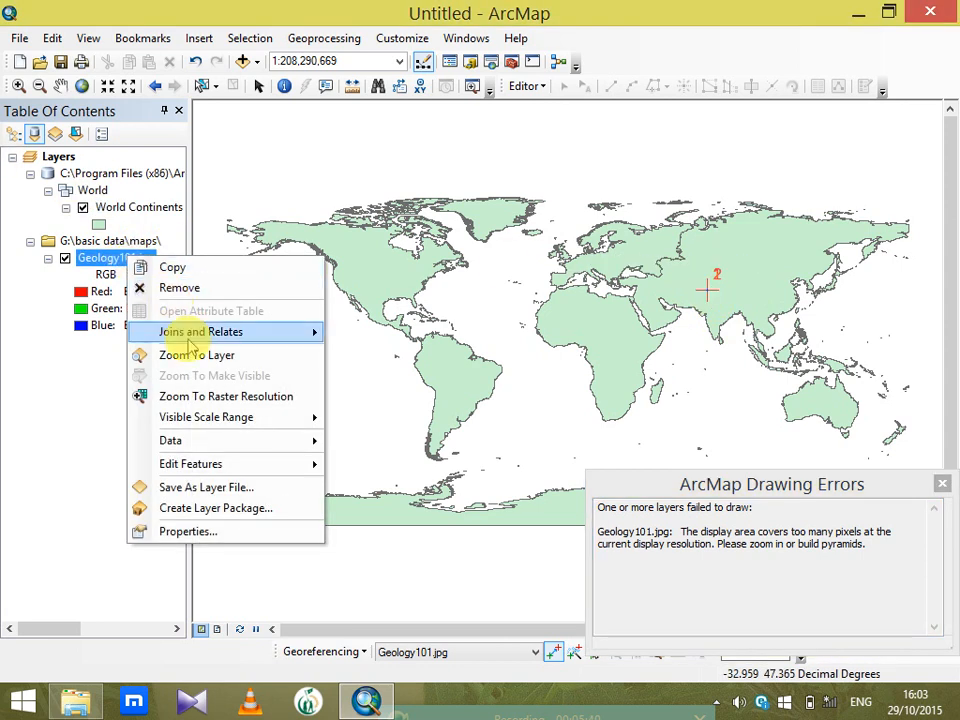
left_click(195, 355)
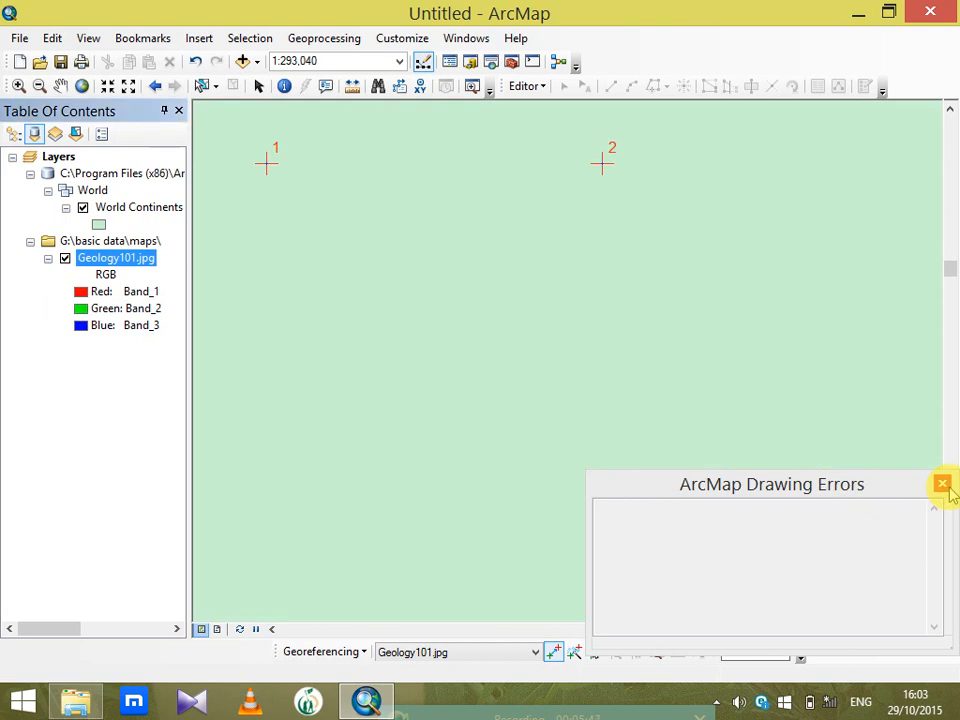
left_click(941, 485)
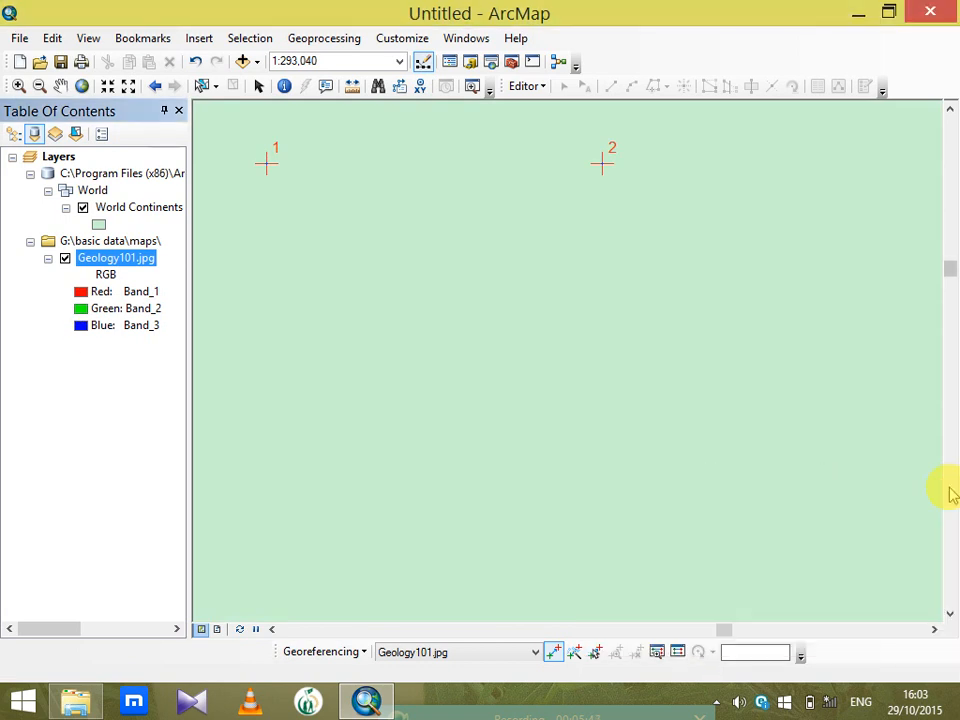
Change the World Continents layer's fill symbol to Hollow so the scanned map beneath it shows through
left_click(98, 224)
left_click(454, 335)
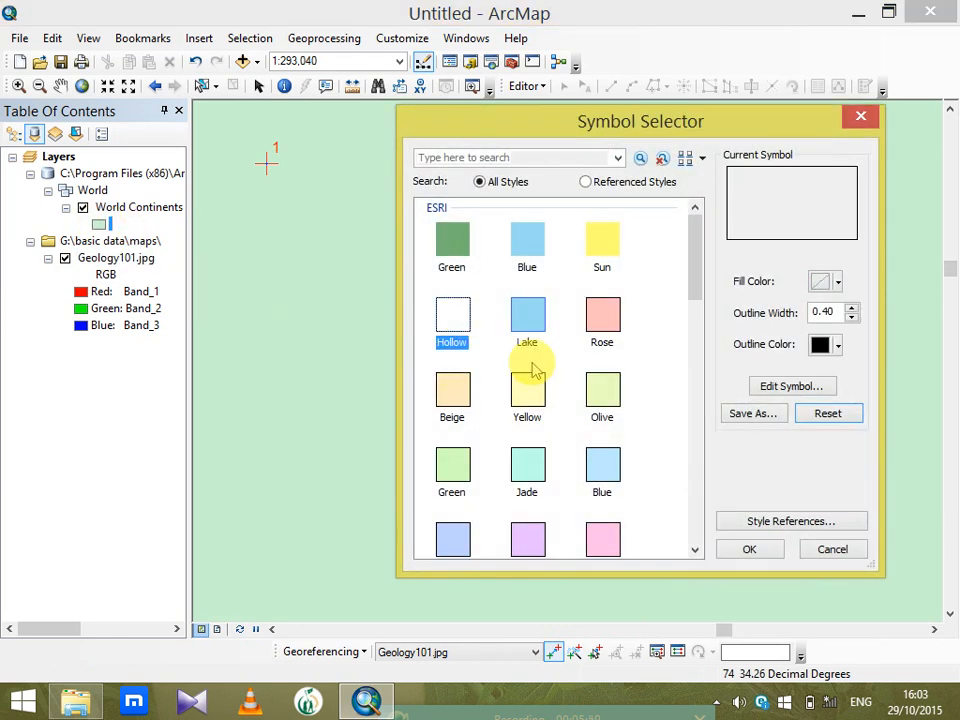
left_click(757, 549)
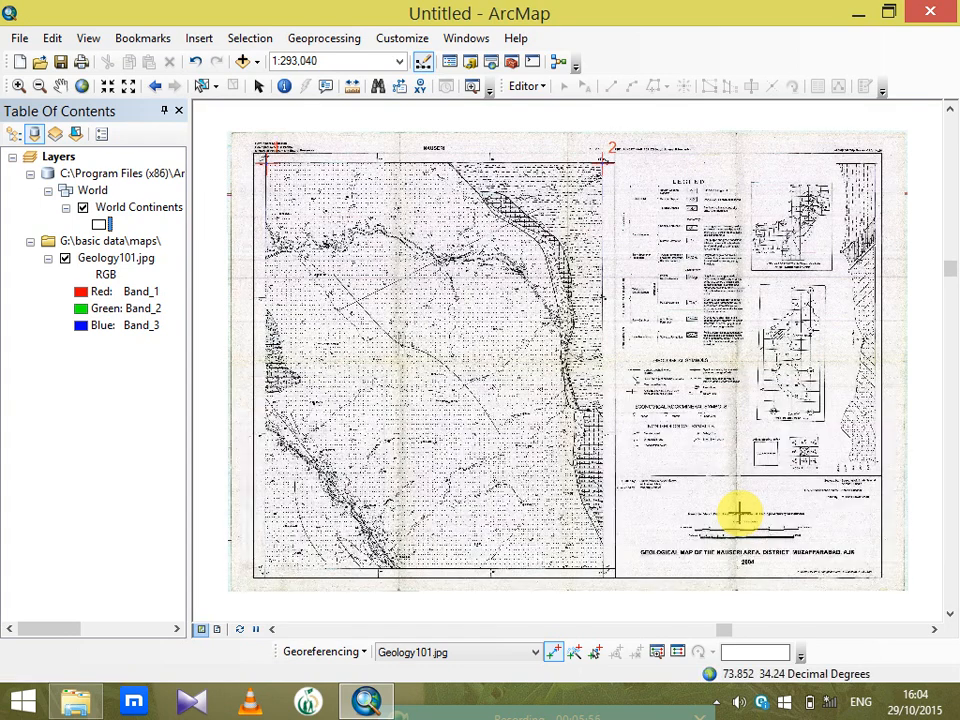
Place the third control point on the southeast corner of the map grid and open its degree-minute-second coordinate entry
left_click(18, 86)
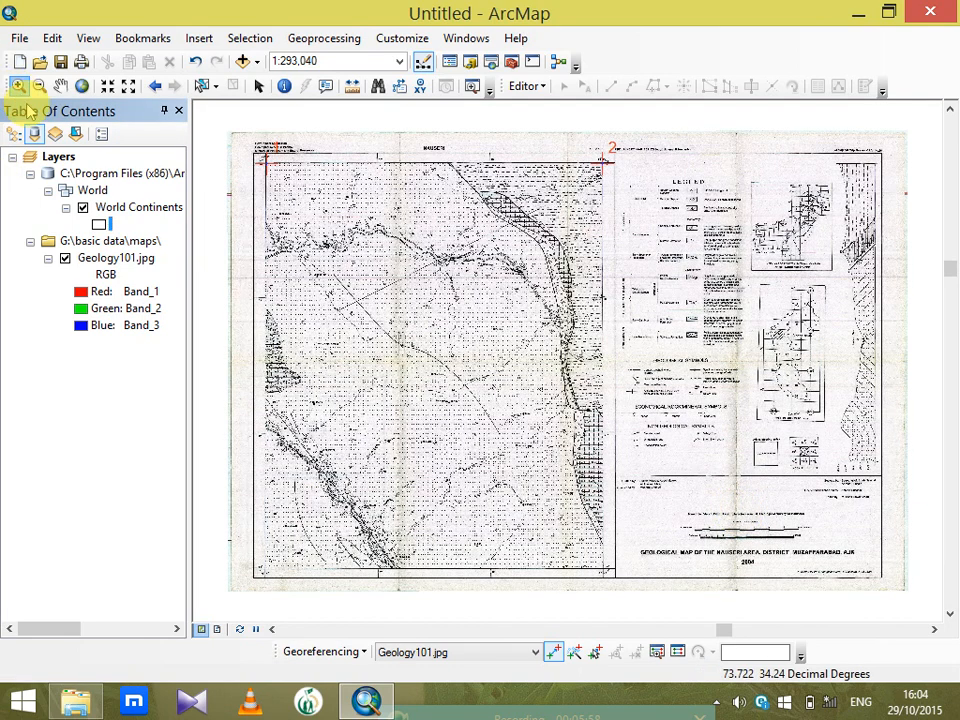
left_click_drag(572, 530, 644, 591)
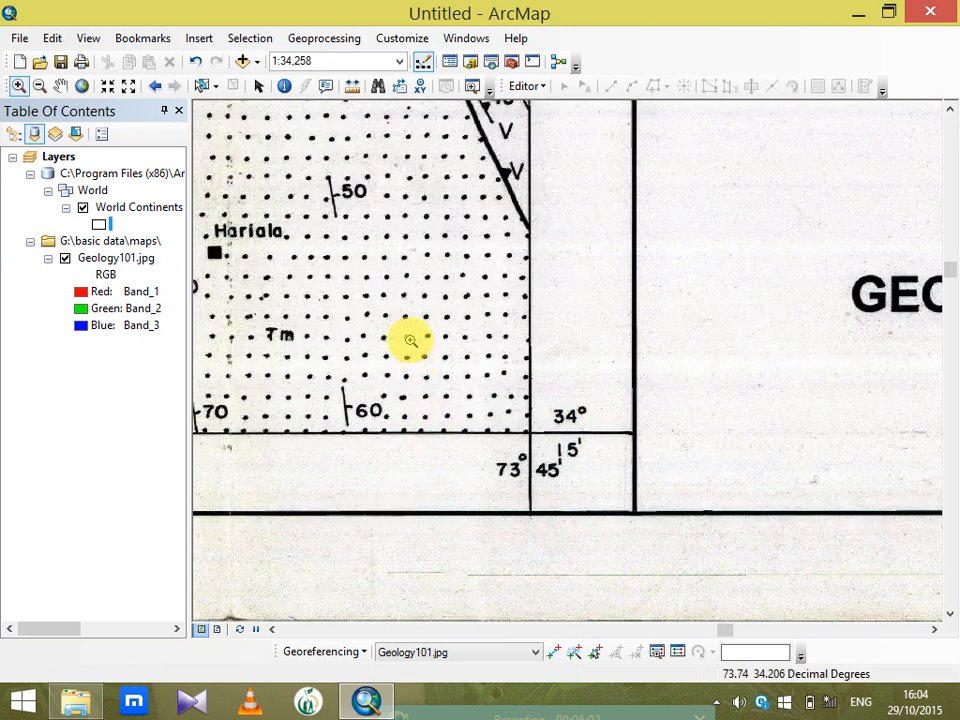
left_click_drag(410, 341, 690, 564)
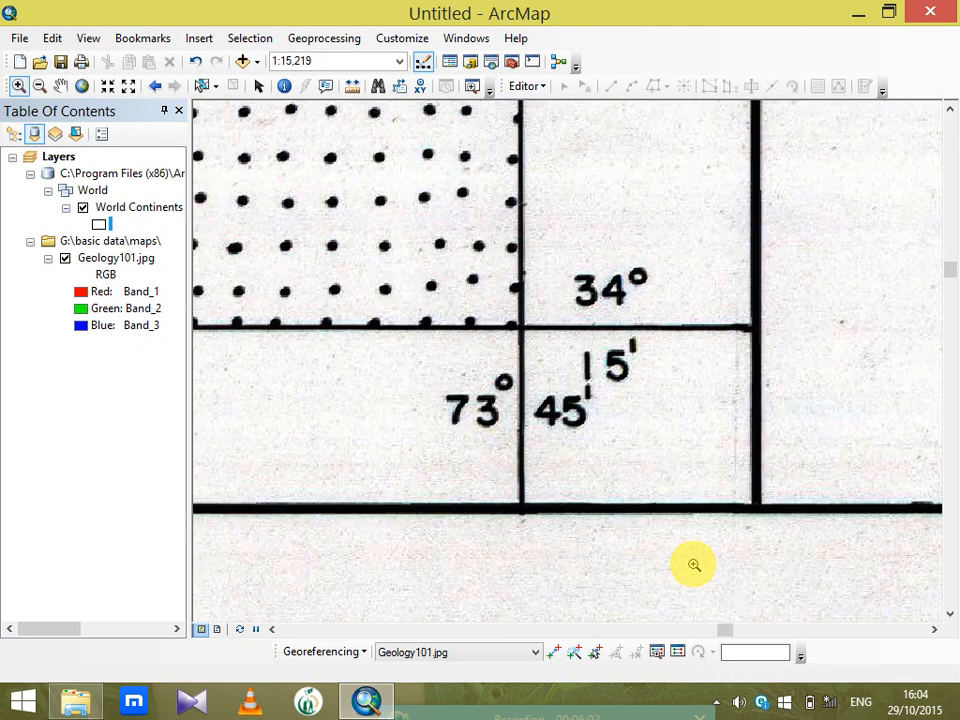
left_click(556, 652)
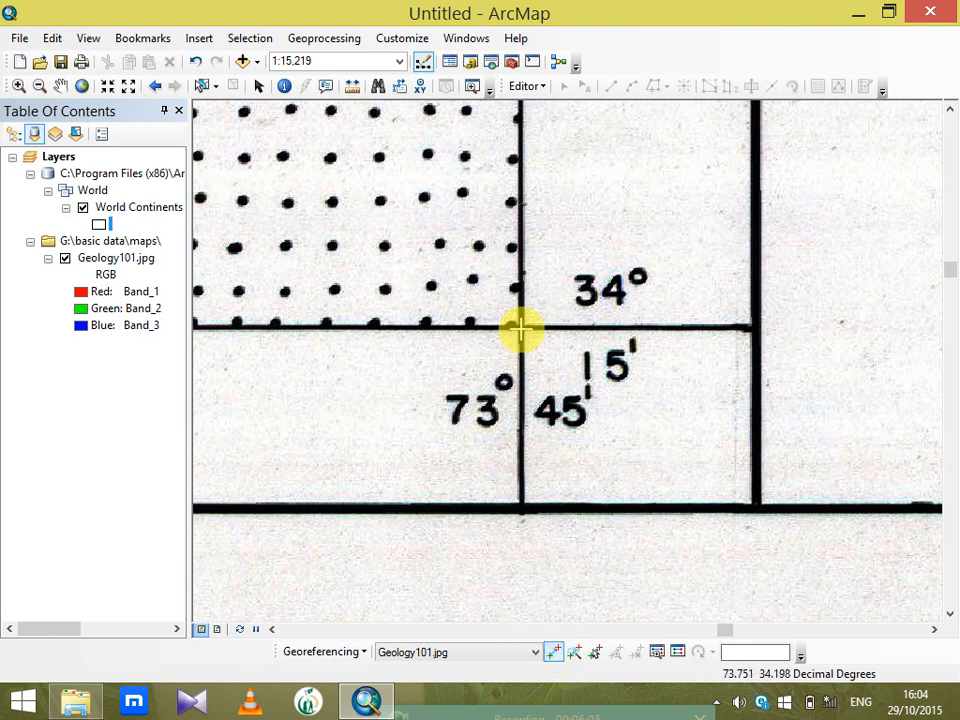
left_click(521, 327)
right_click(546, 327)
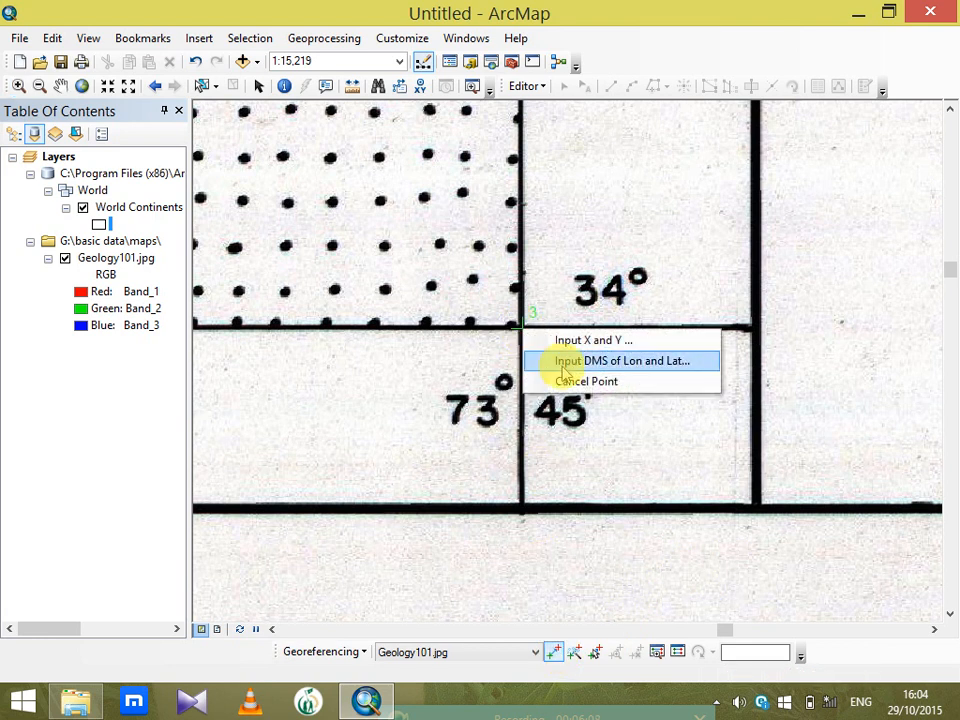
left_click(566, 358)
Set the third control point to longitude 73° 45' 0" E and latitude 34° 15' 0" N and accept it
left_click_drag(512, 150, 504, 99)
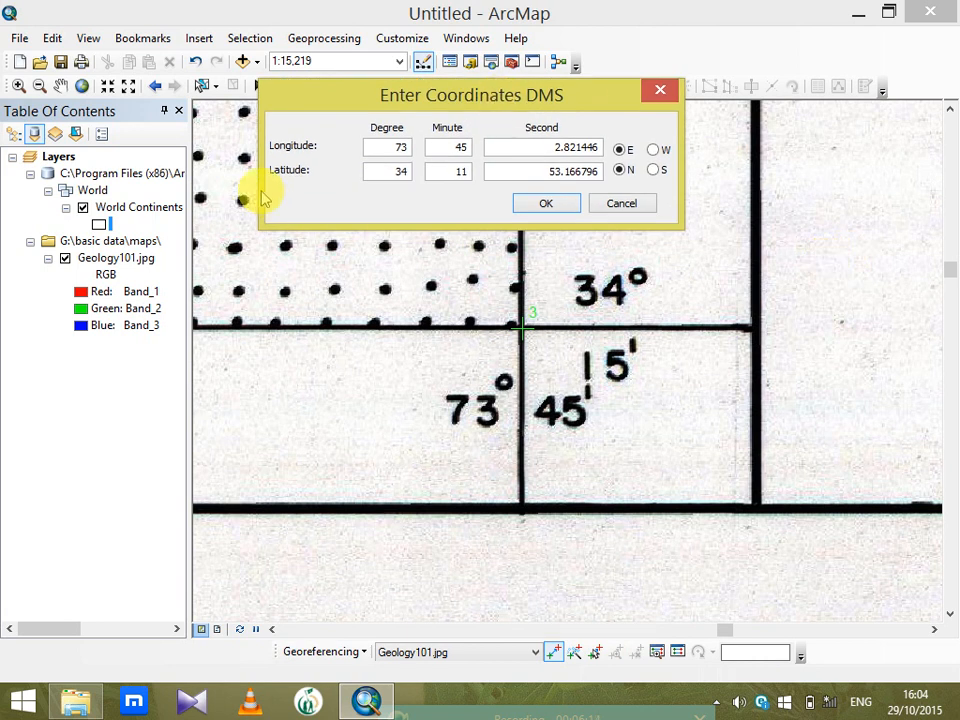
left_click_drag(523, 147, 780, 159)
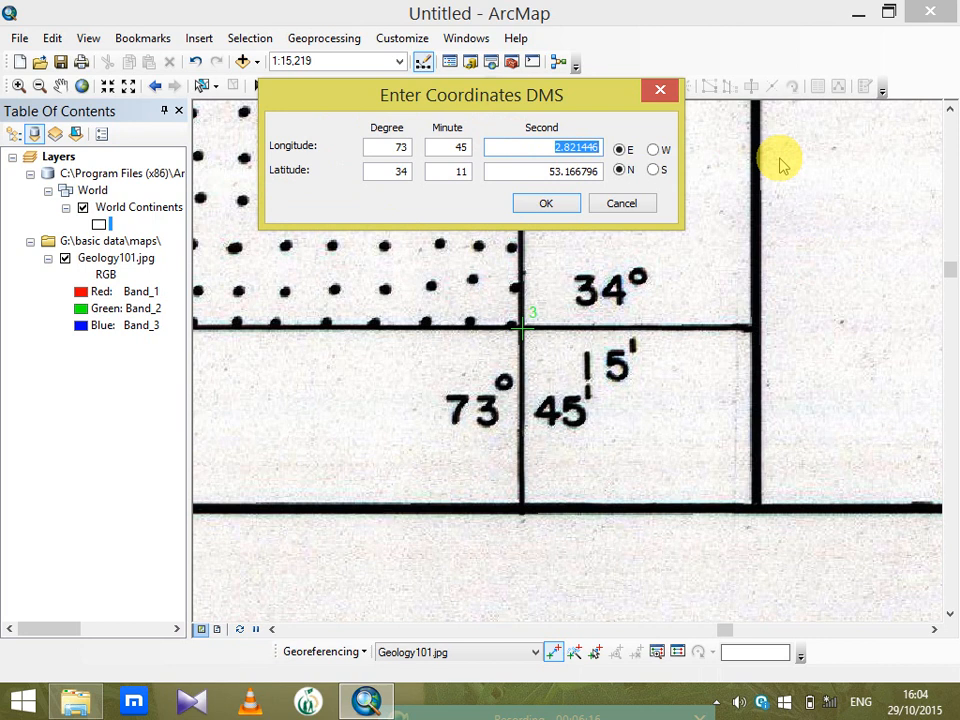
type("0")
key("Tab")
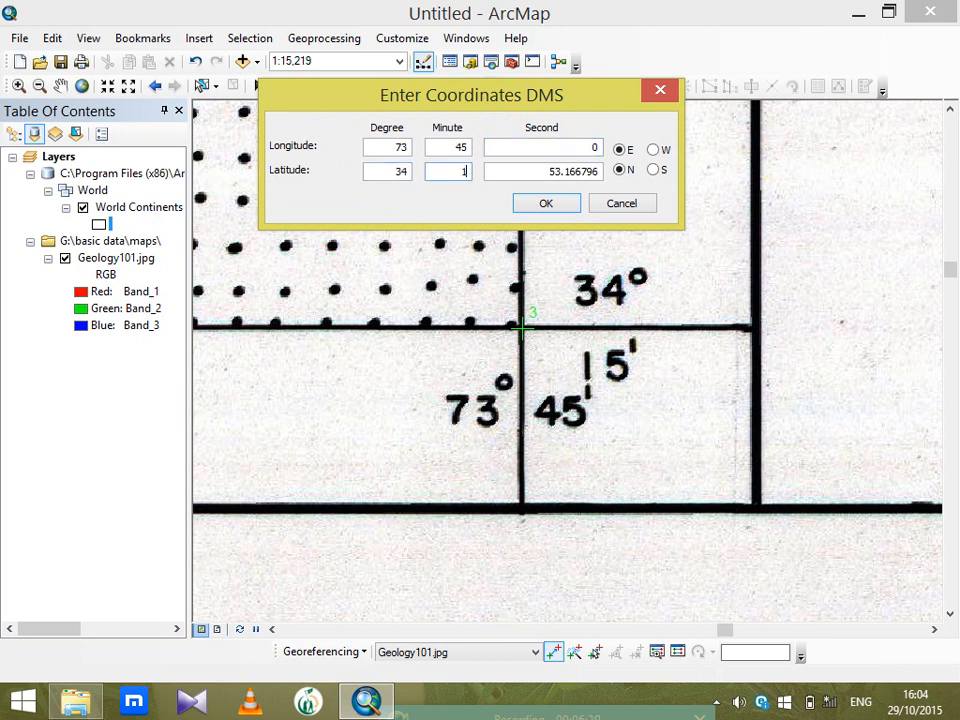
type("15")
key("Tab")
type("0")
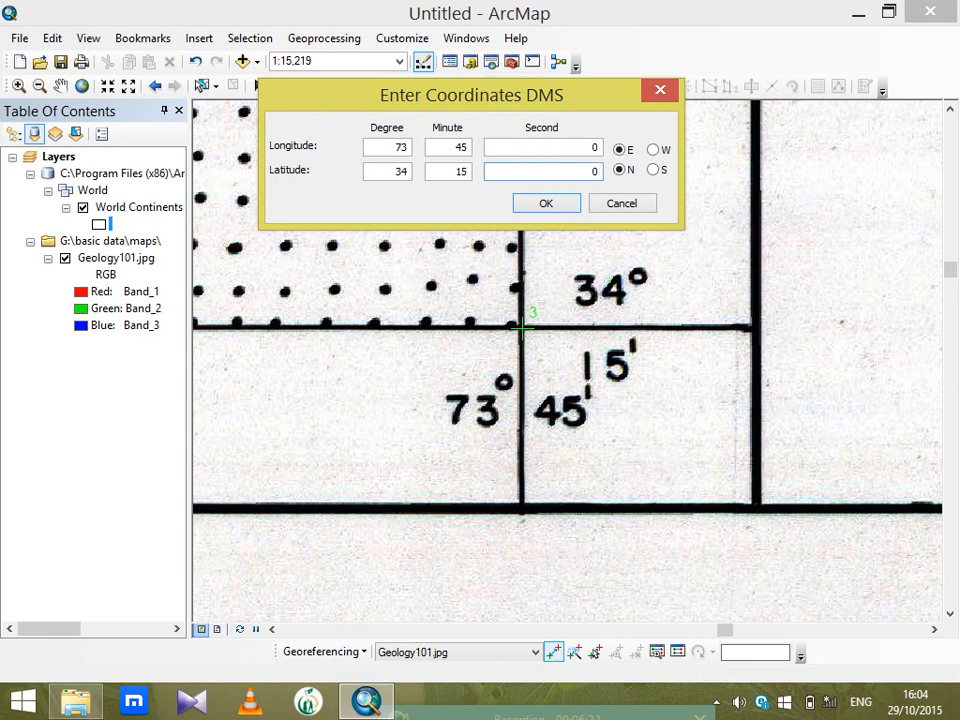
key("Return")
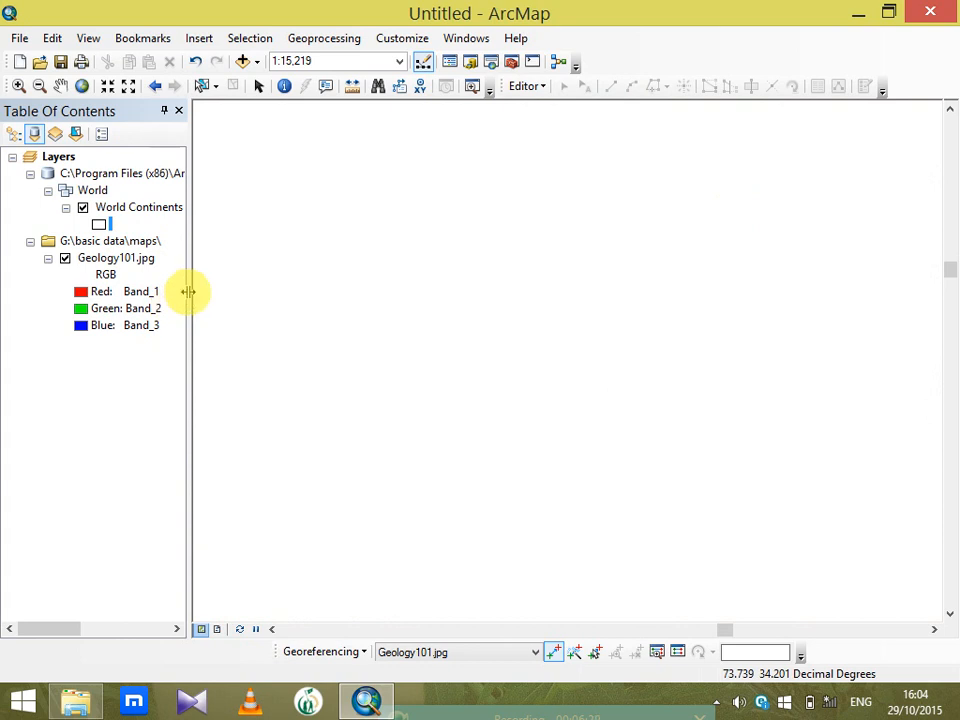
Place the fourth control point on the southwest corner of the map grid and open its degree-minute-second coordinate entry
right_click(118, 260)
left_click(189, 359)
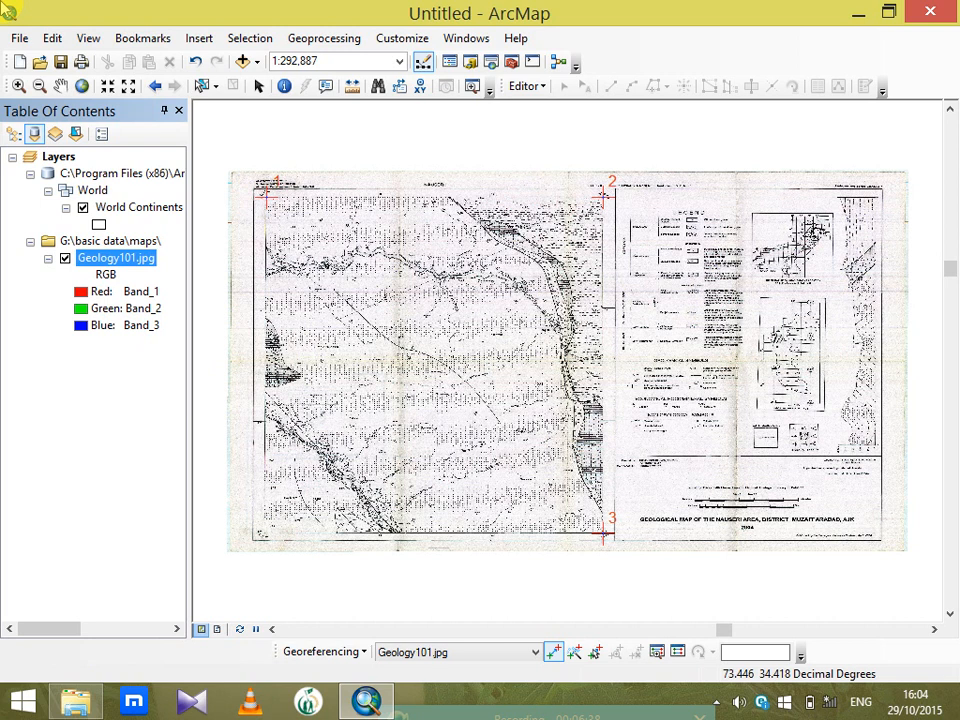
left_click(19, 85)
left_click_drag(236, 506, 309, 574)
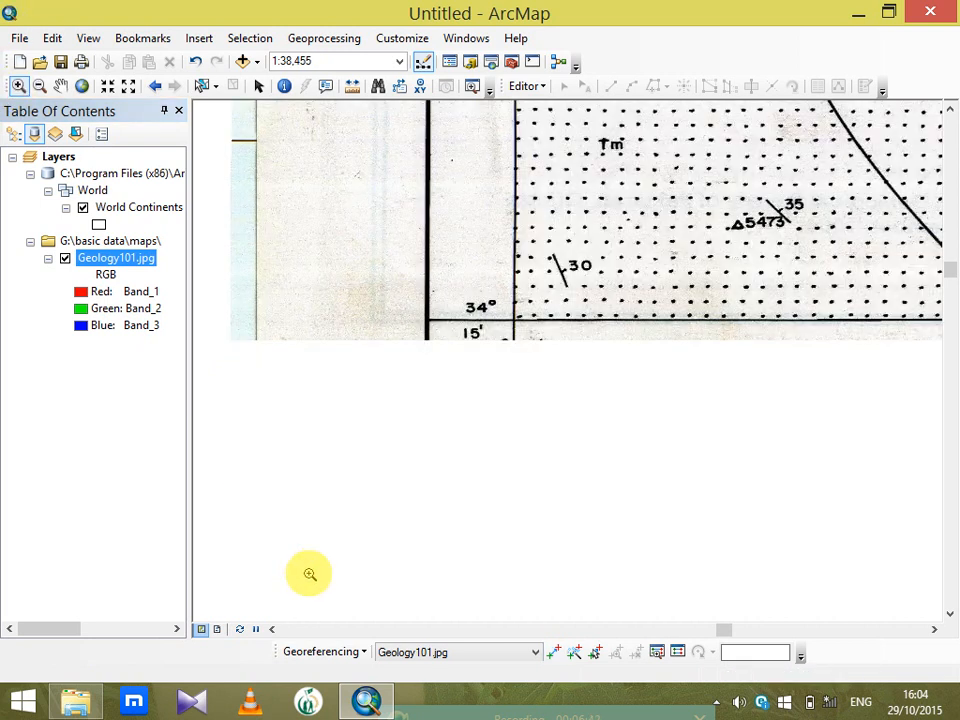
left_click_drag(388, 199, 642, 431)
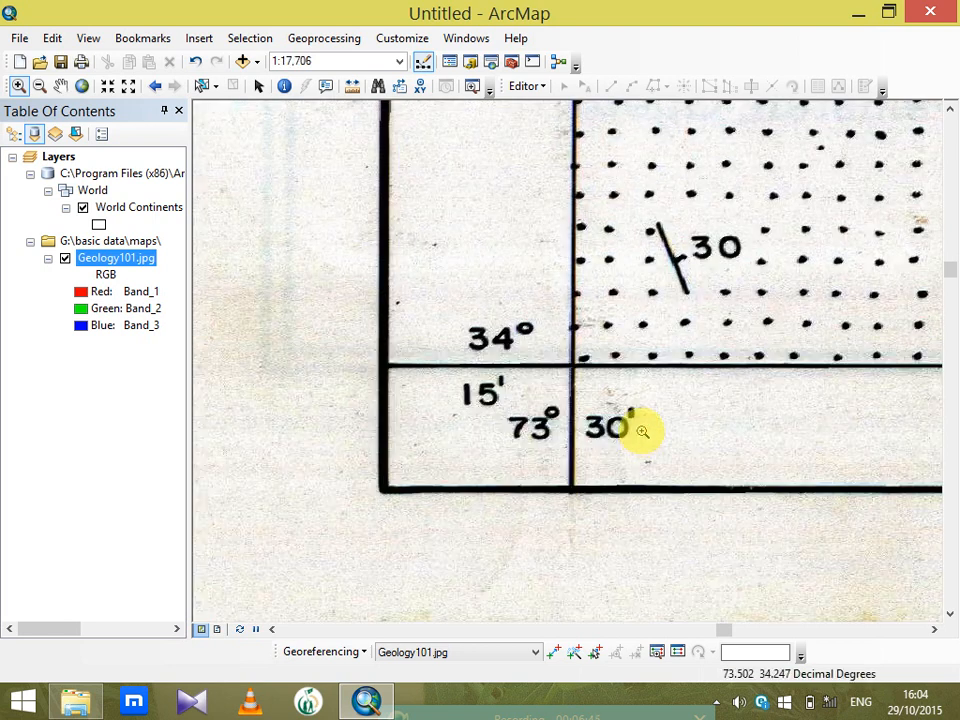
left_click(555, 654)
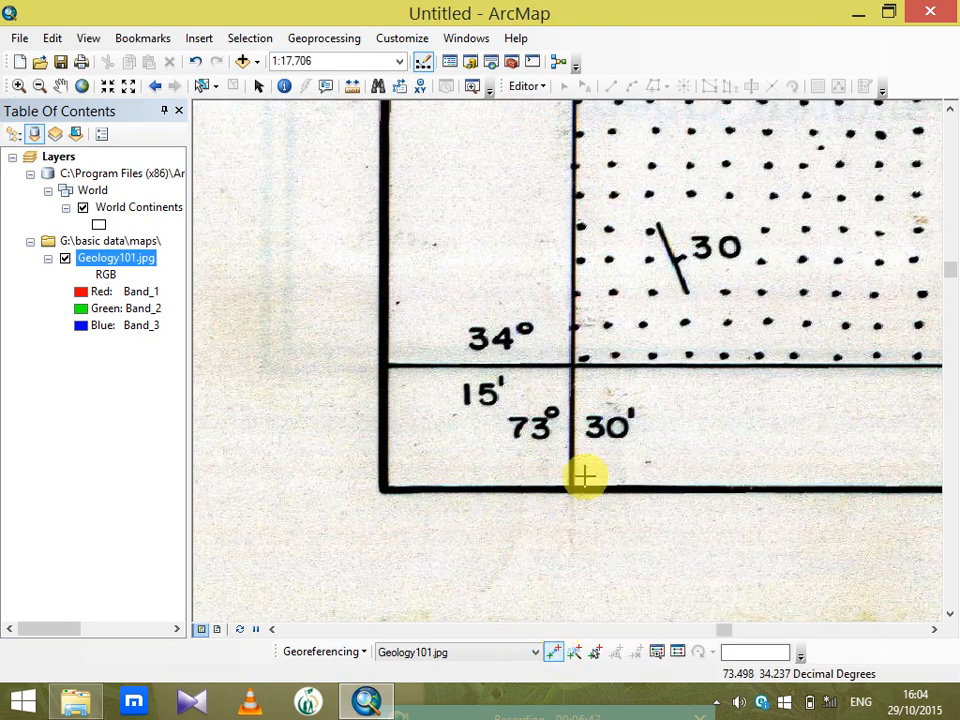
right_click(573, 367)
left_click(600, 395)
Set the fourth control point to longitude 73° 30' 0" E and latitude 34° 15' 0" N and accept it
left_click_drag(537, 285, 600, 77)
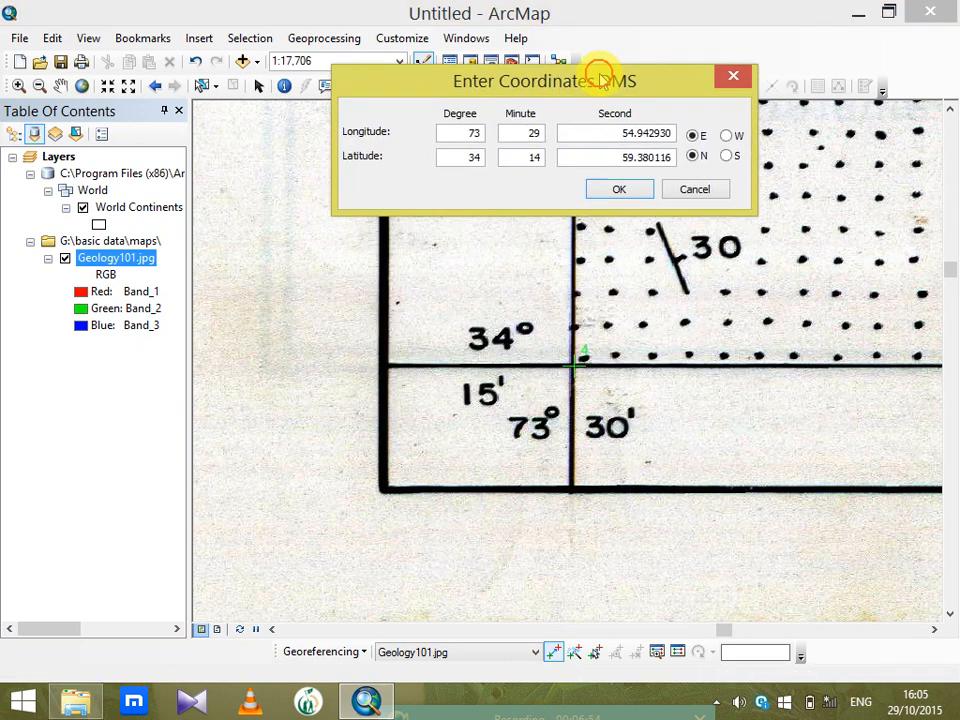
double_click(516, 126)
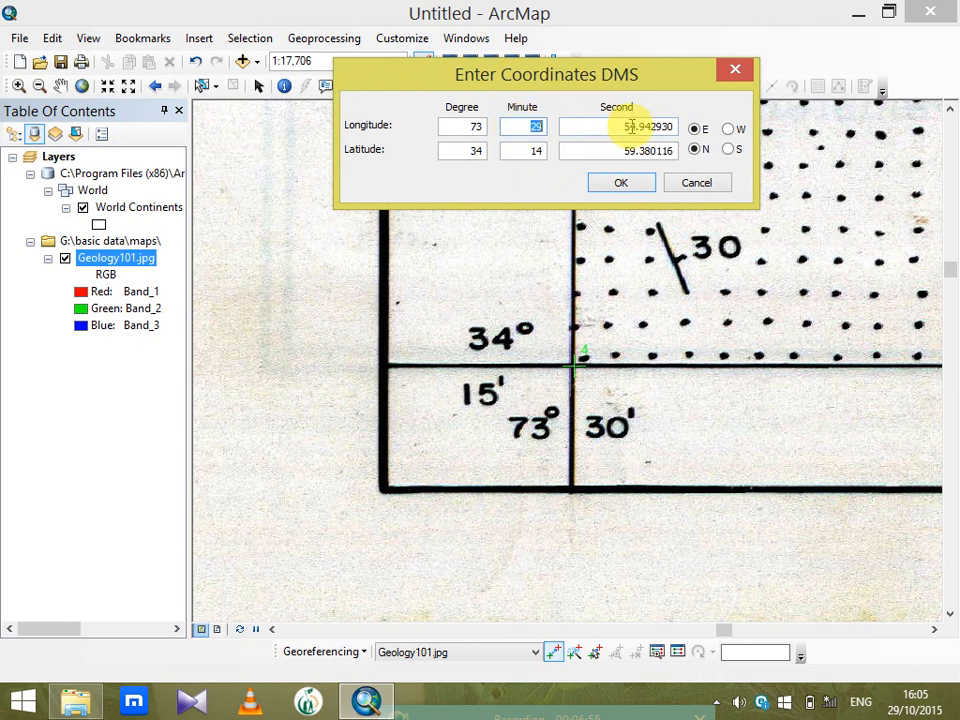
type("3")
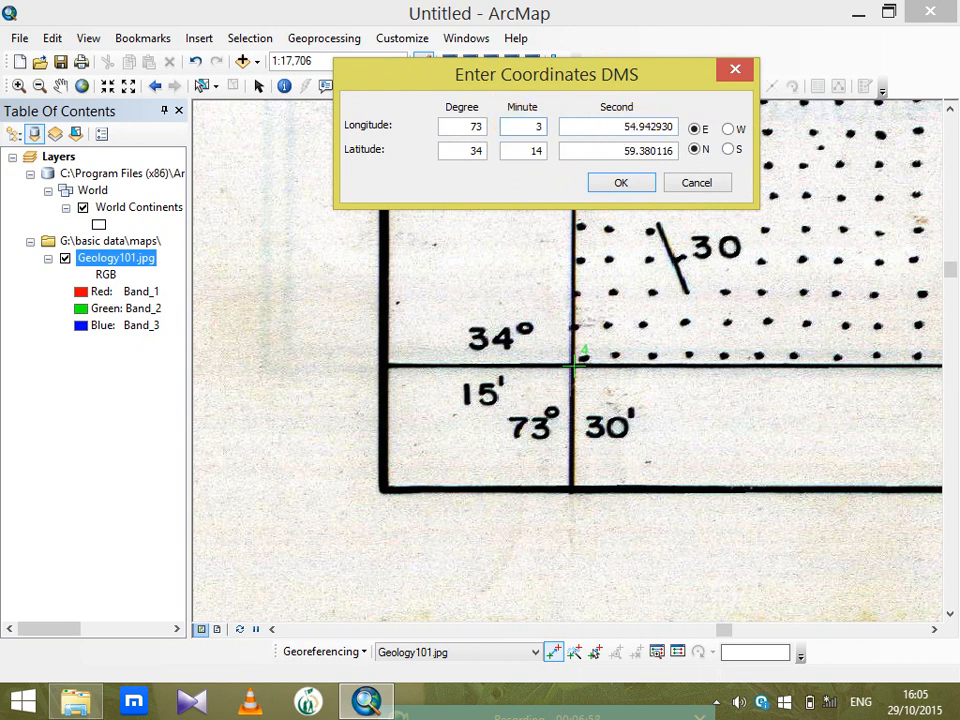
type("0")
double_click(636, 126)
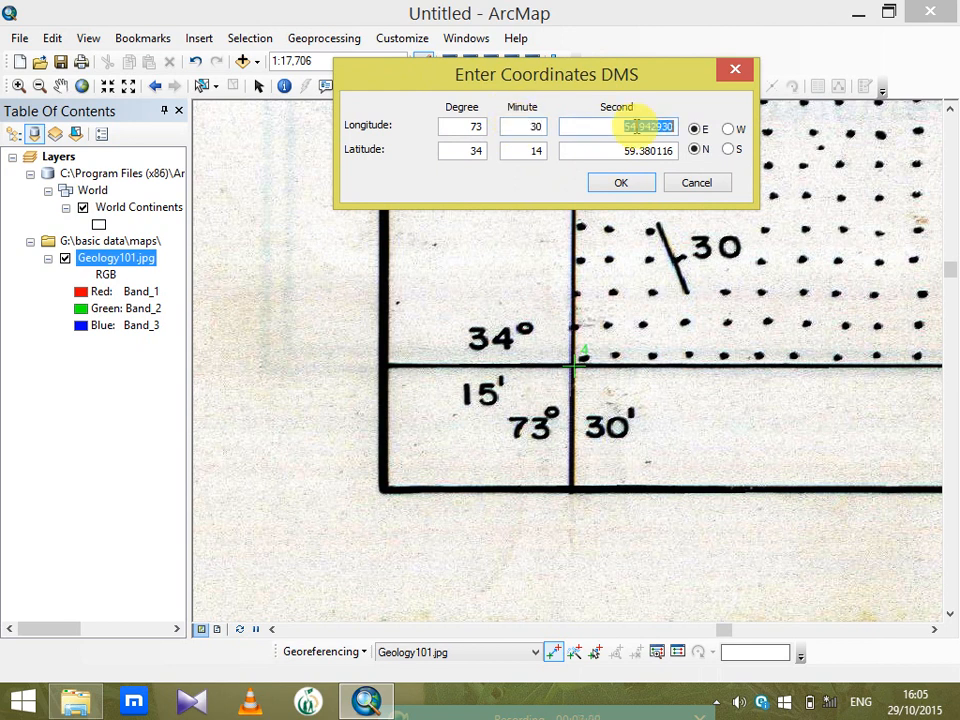
type("0")
key("Tab")
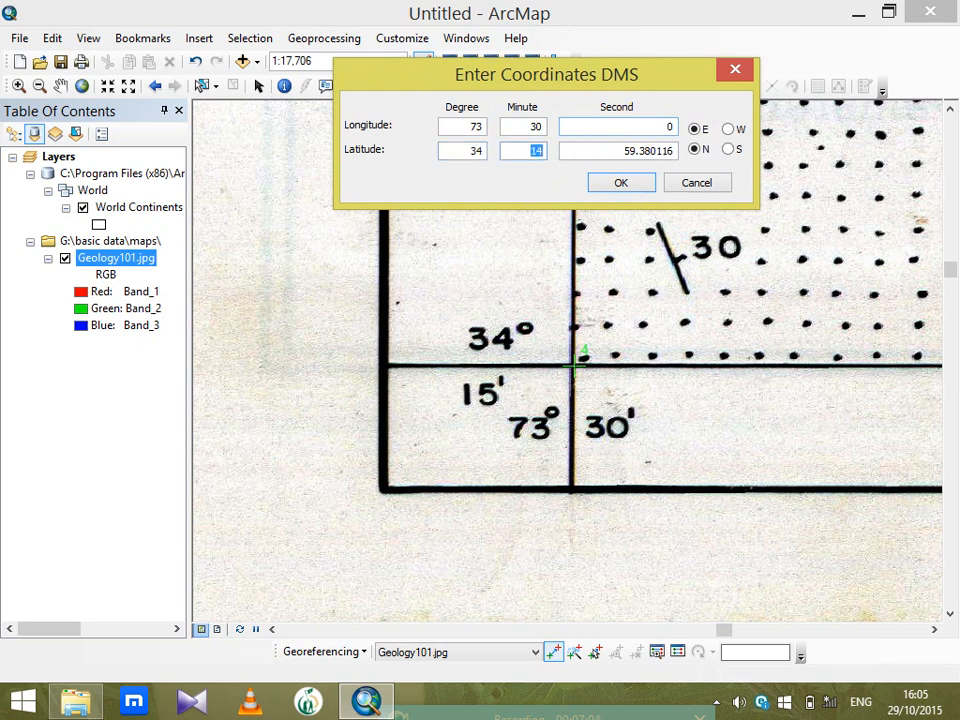
type("15")
key("Tab")
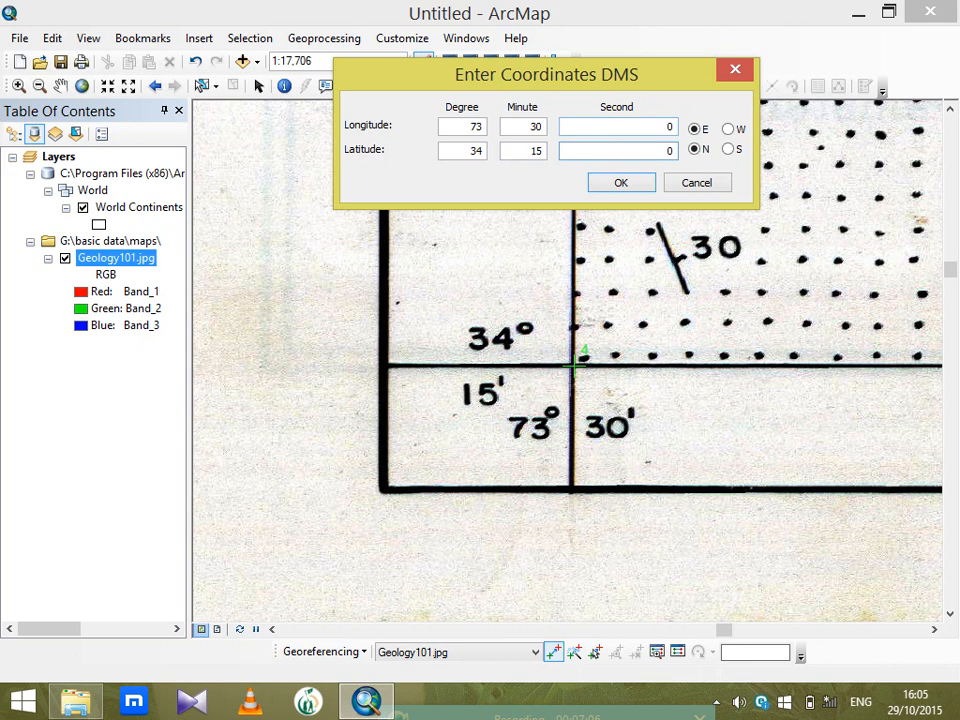
type("0")
left_click(621, 183)
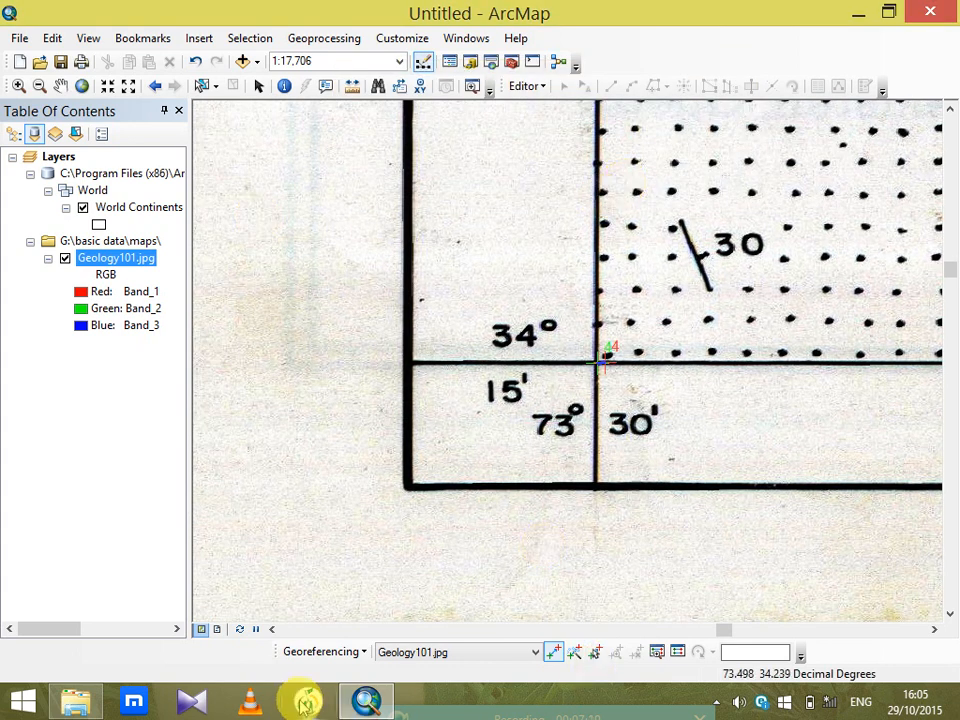
Set the Measure tool's distance units to kilometers with the whole of Geology101.jpg in view
right_click(96, 258)
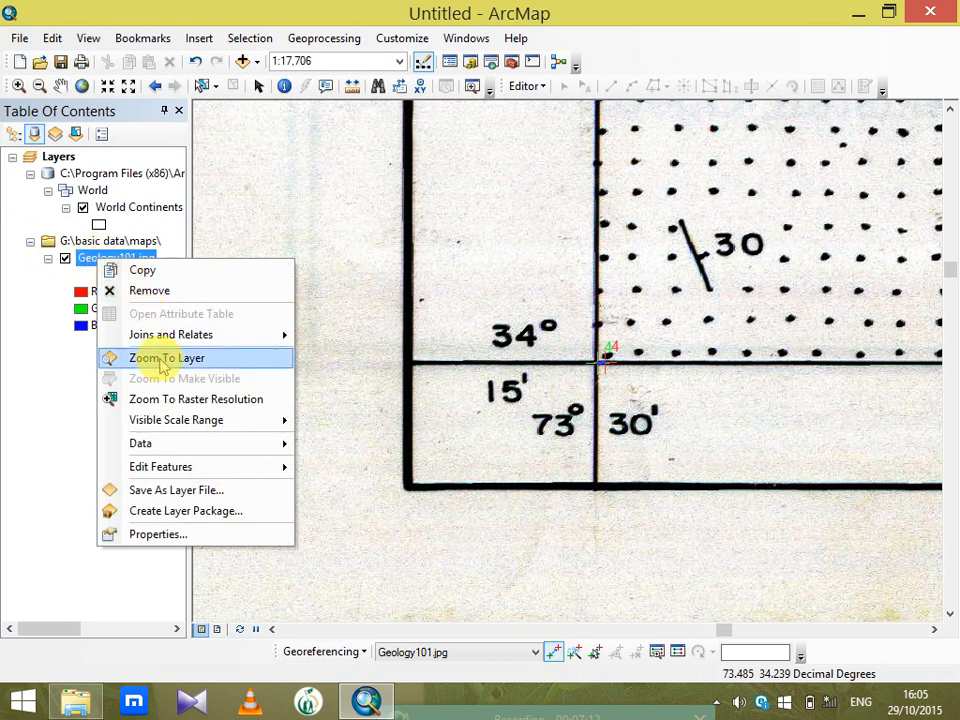
left_click(163, 360)
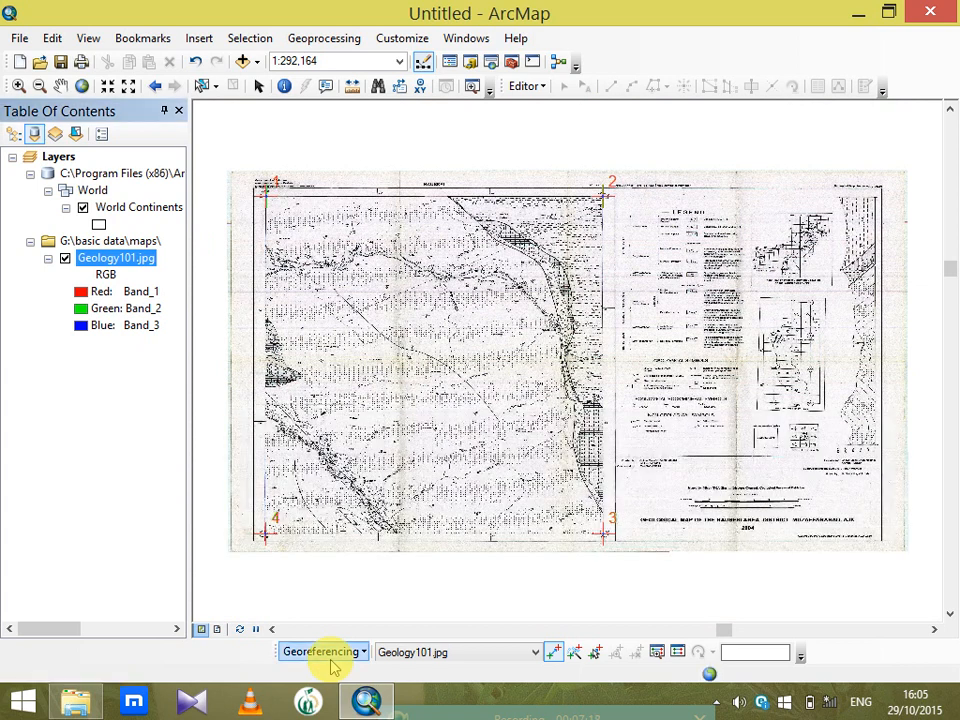
left_click(352, 86)
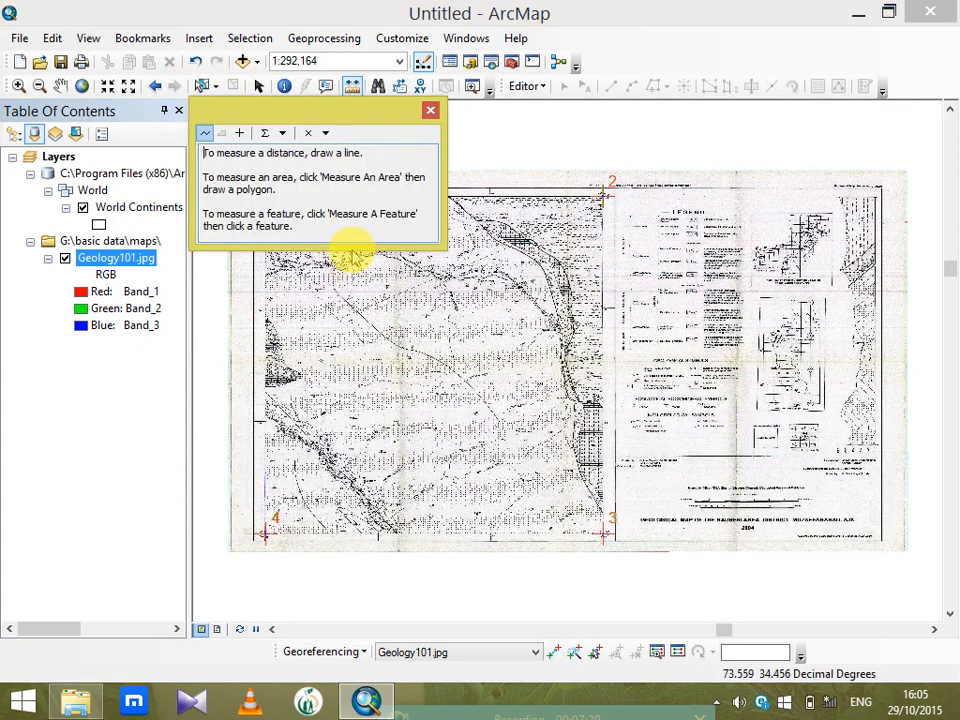
left_click_drag(390, 130, 756, 34)
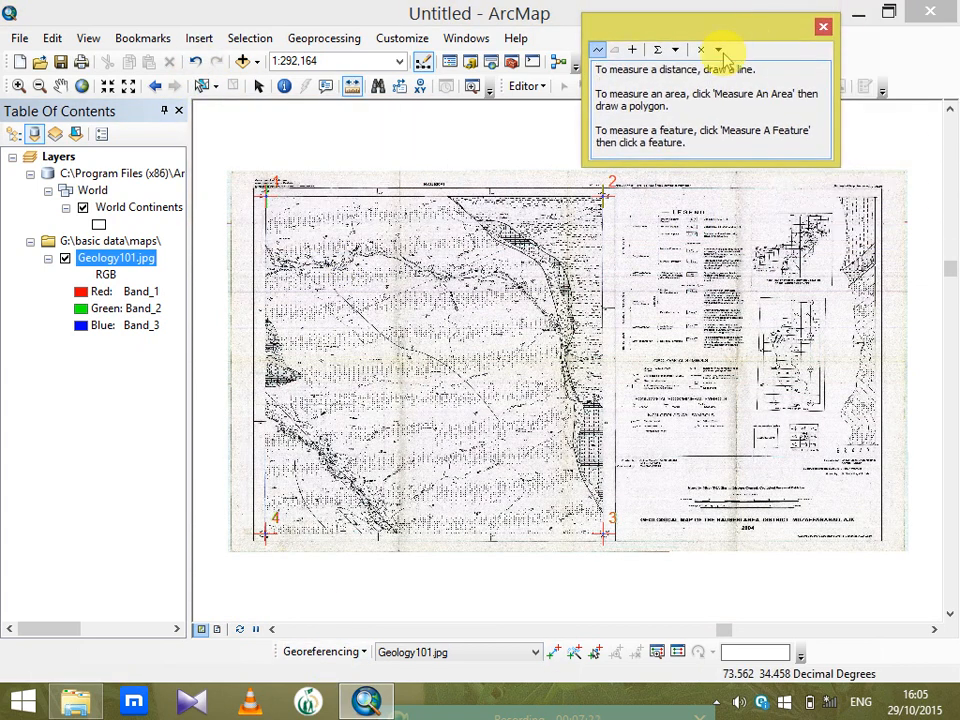
left_click(677, 51)
mouse_move(720, 71)
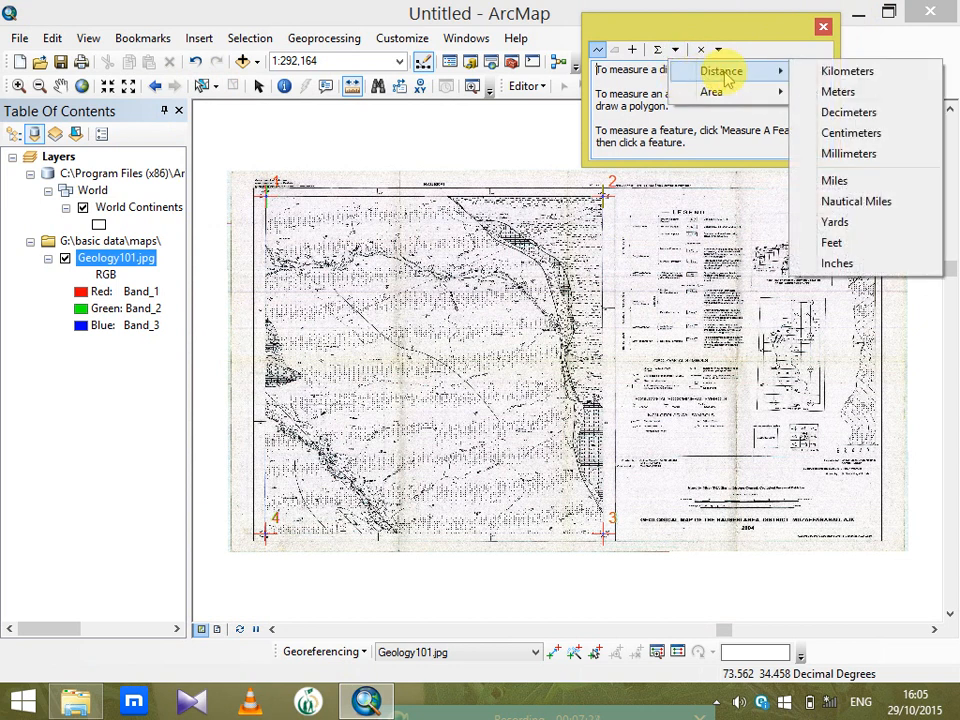
left_click(846, 72)
Measure trial distances across the map, including the diagonal from control point 4 to control point 2
left_click(400, 218)
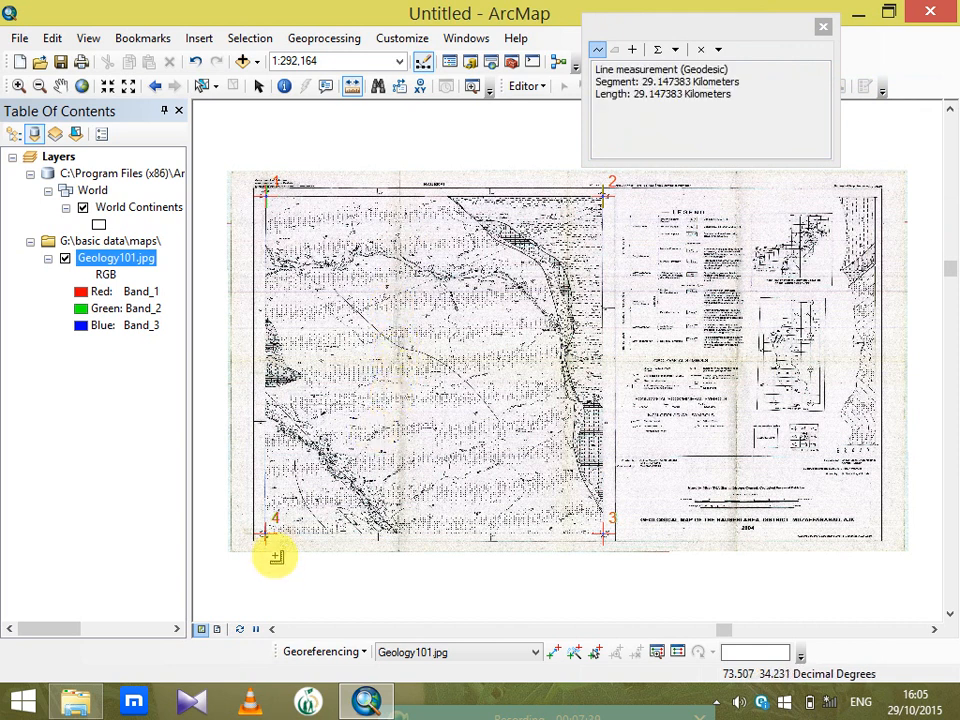
double_click(386, 414)
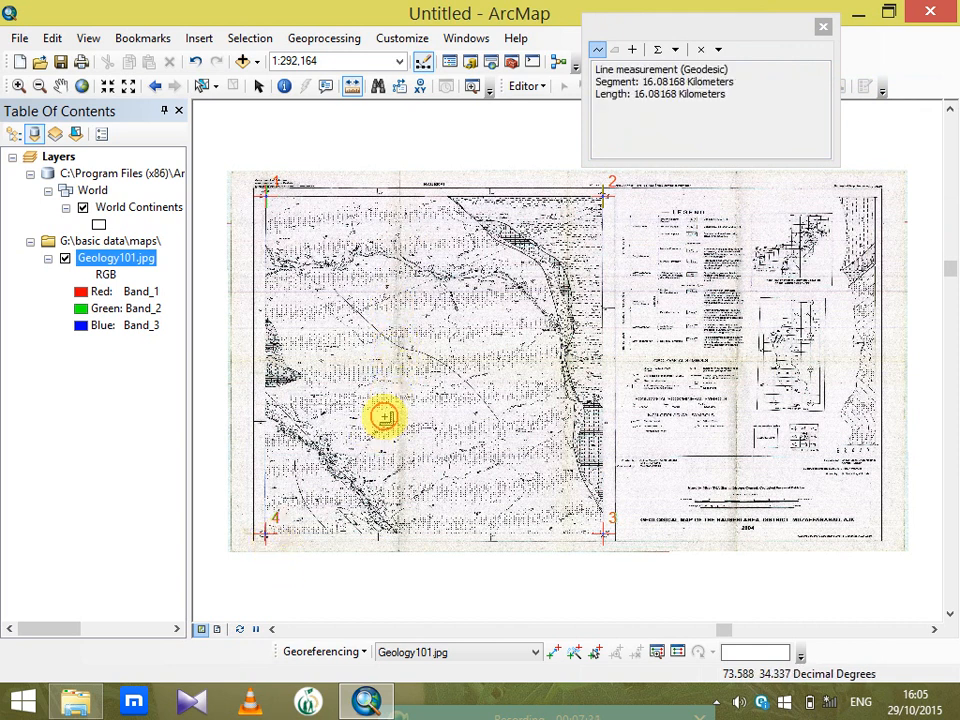
left_click(263, 535)
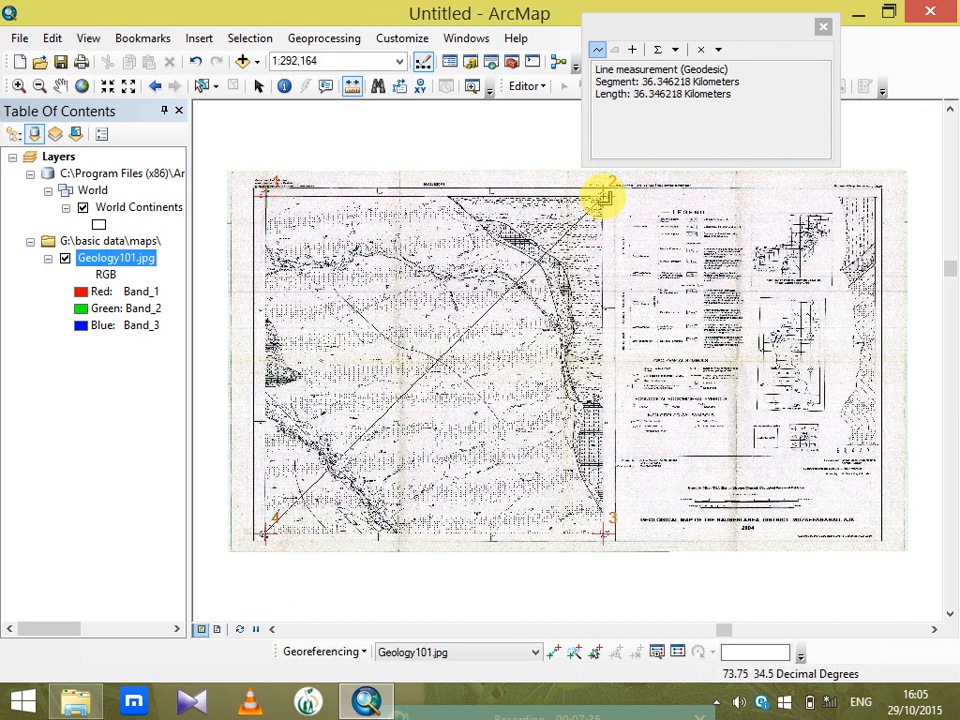
double_click(604, 197)
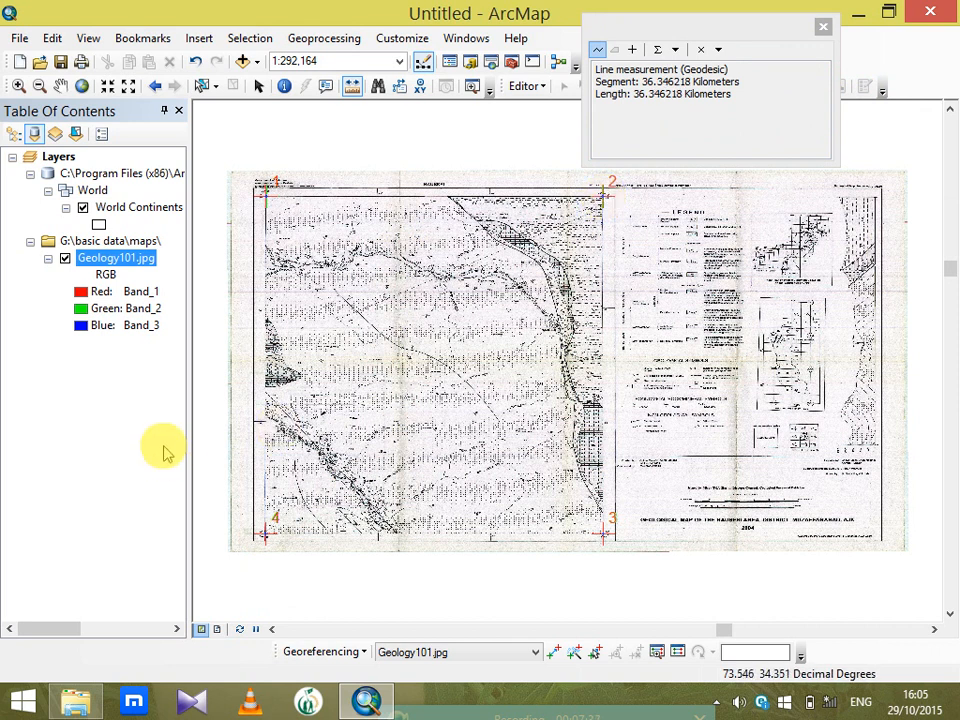
left_click(265, 385)
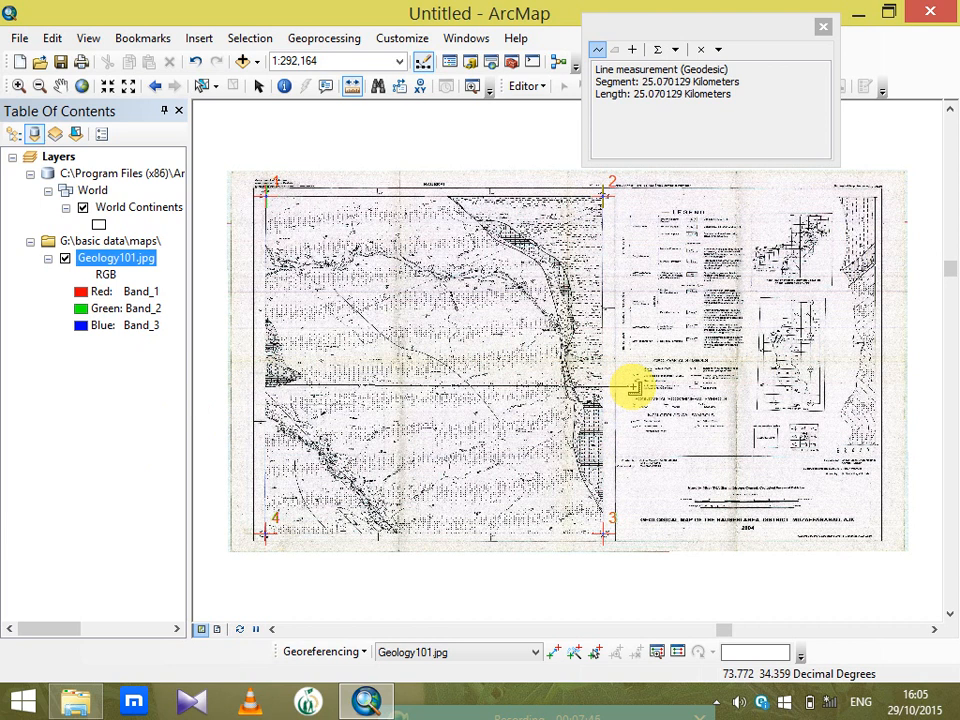
double_click(635, 388)
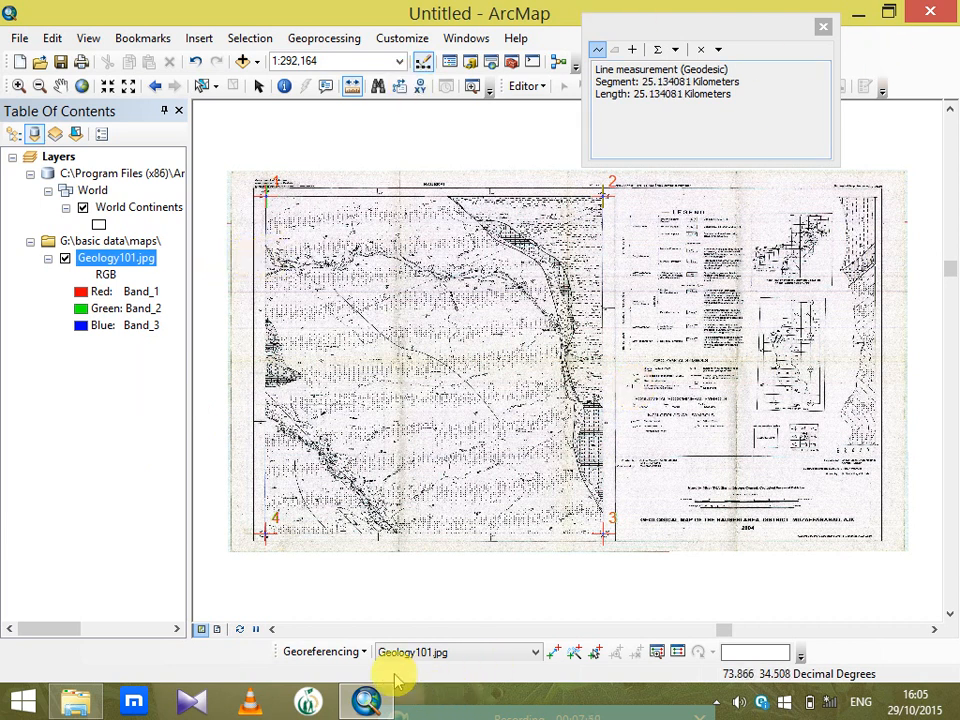
Update the georeferencing of Geology101.jpg to save its control-point alignment, and close the Measure window
left_click(330, 655)
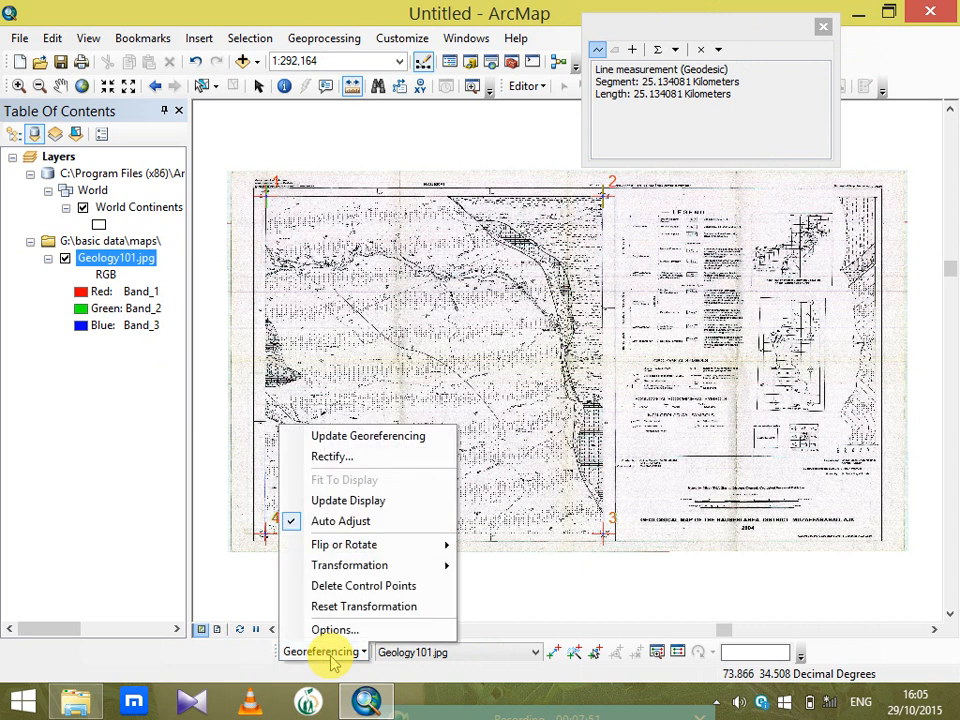
left_click(388, 436)
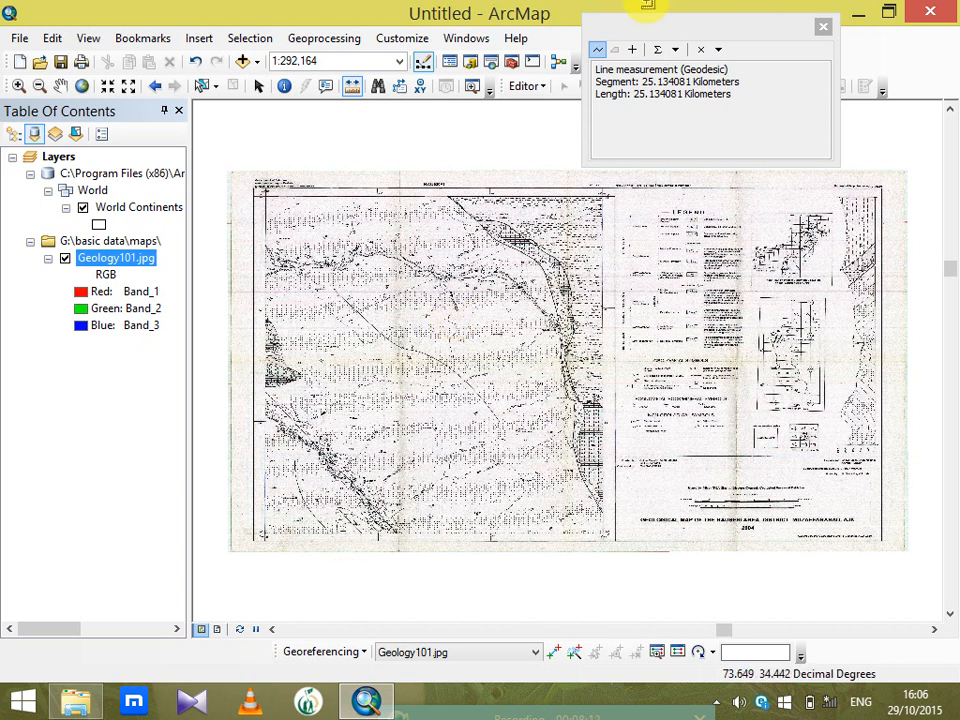
left_click(823, 30)
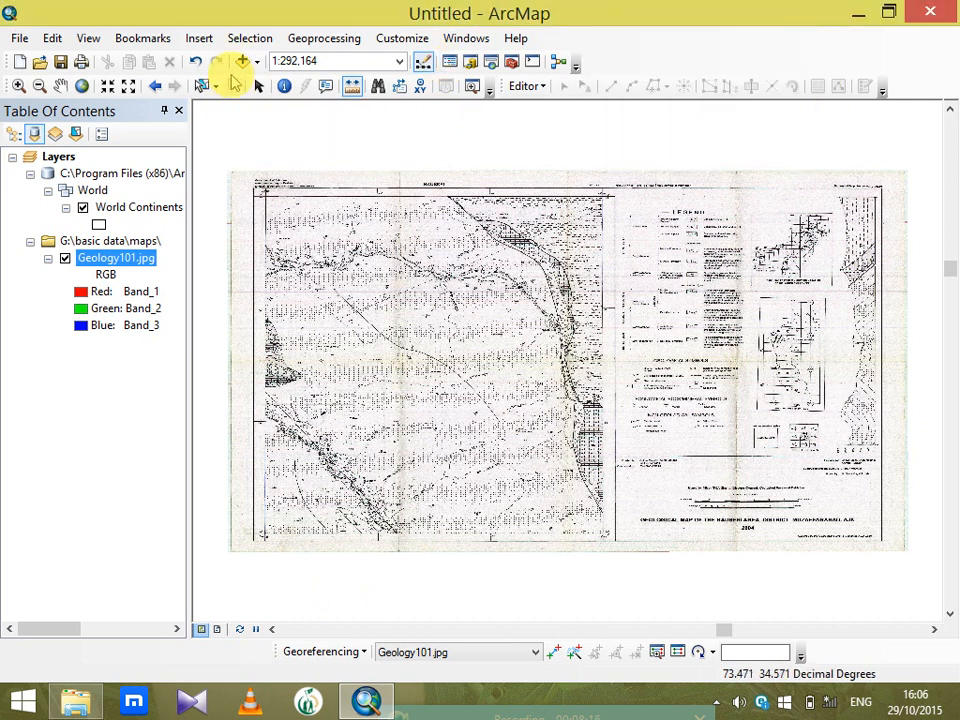
Create a new folder named exercise on the G:\ folder connection in the Catalog
left_click(470, 61)
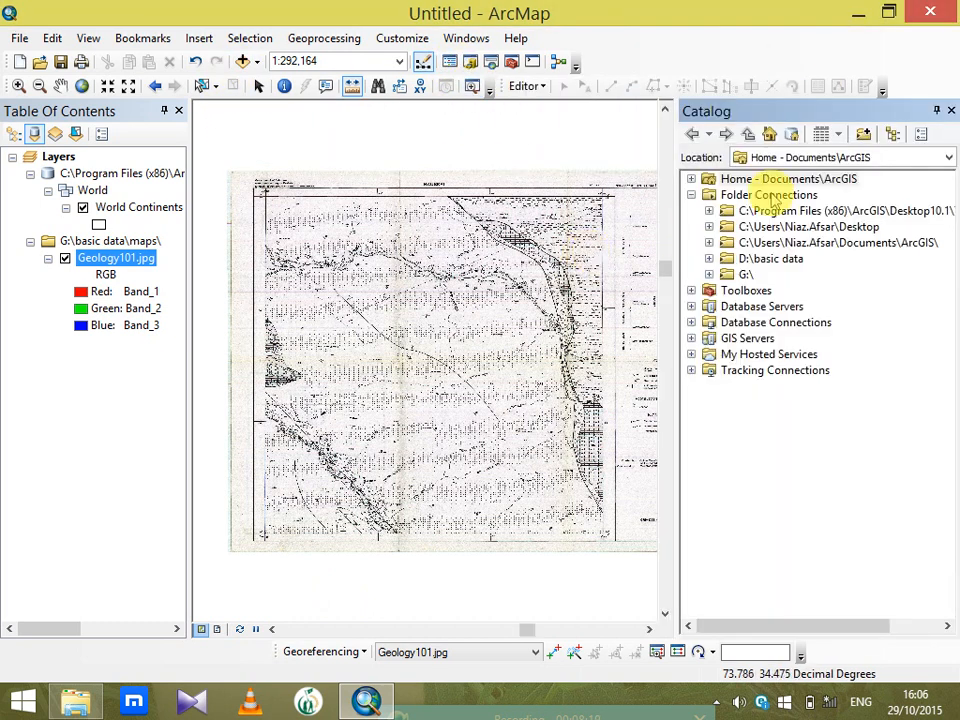
left_click(709, 259)
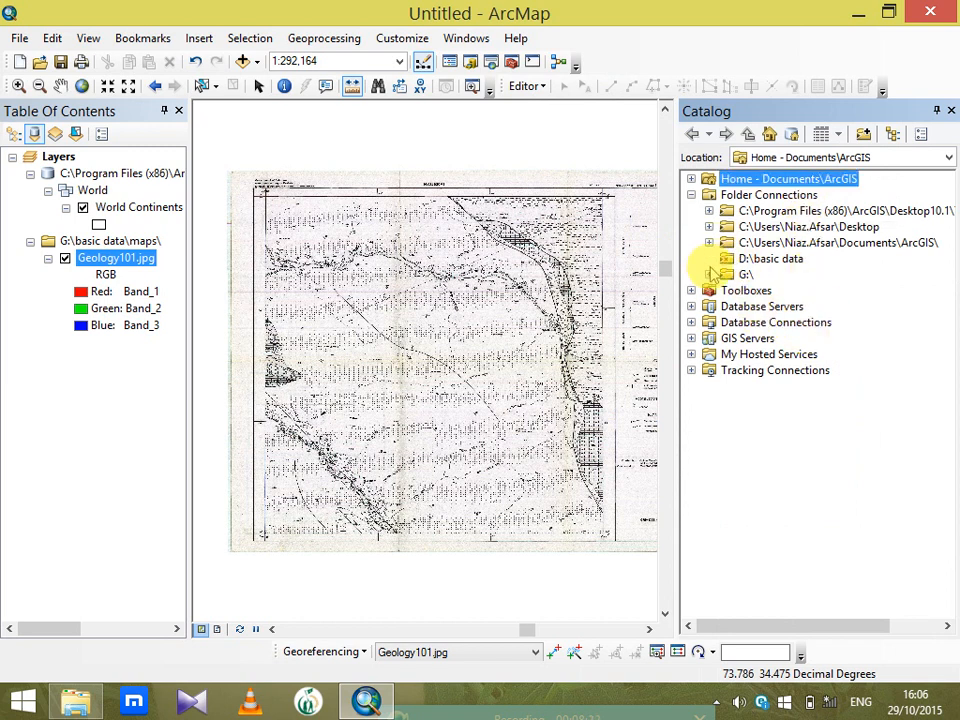
left_click(709, 274)
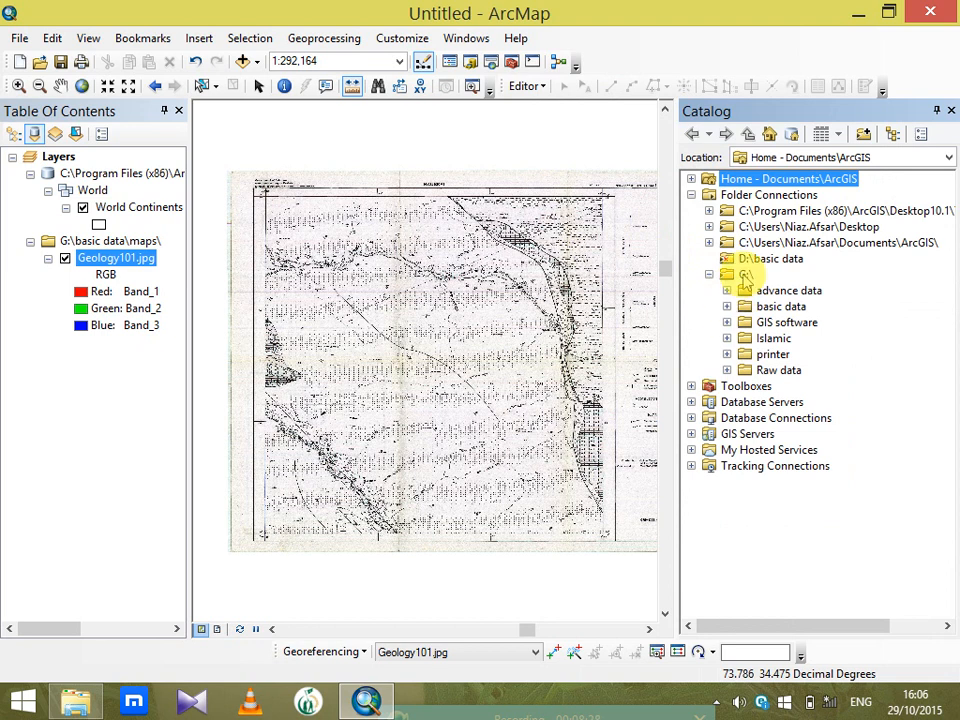
right_click(745, 274)
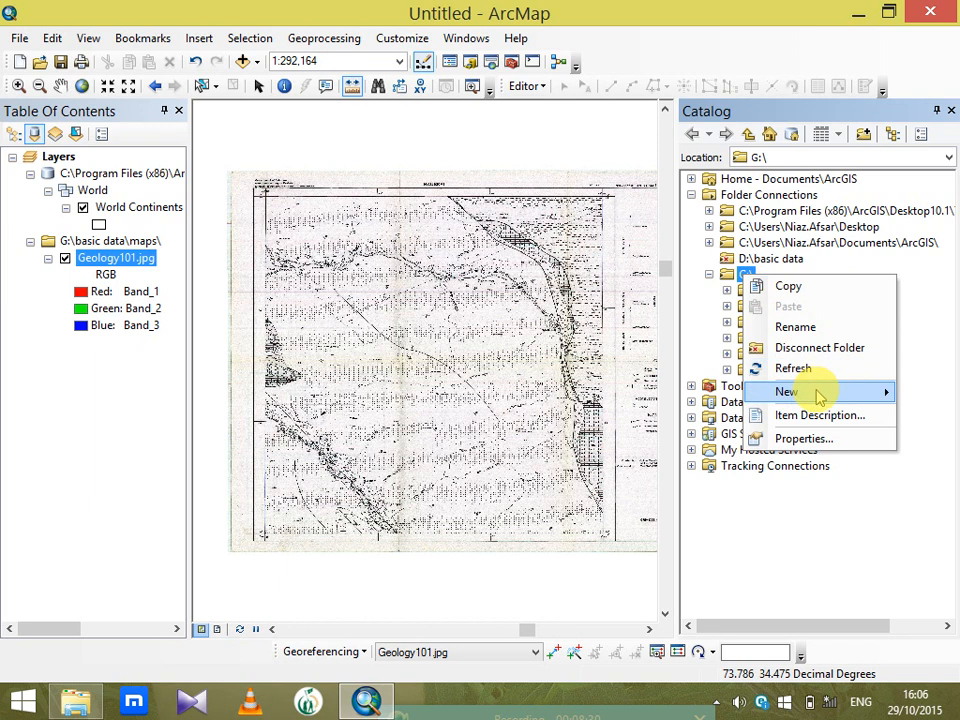
mouse_move(820, 395)
left_click(612, 343)
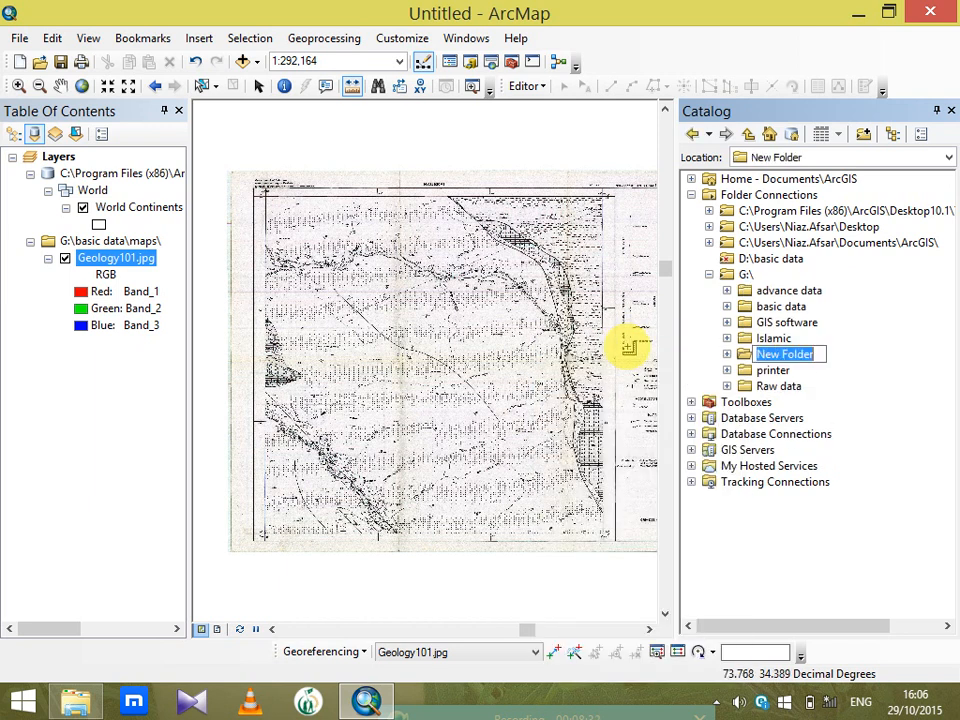
type("e")
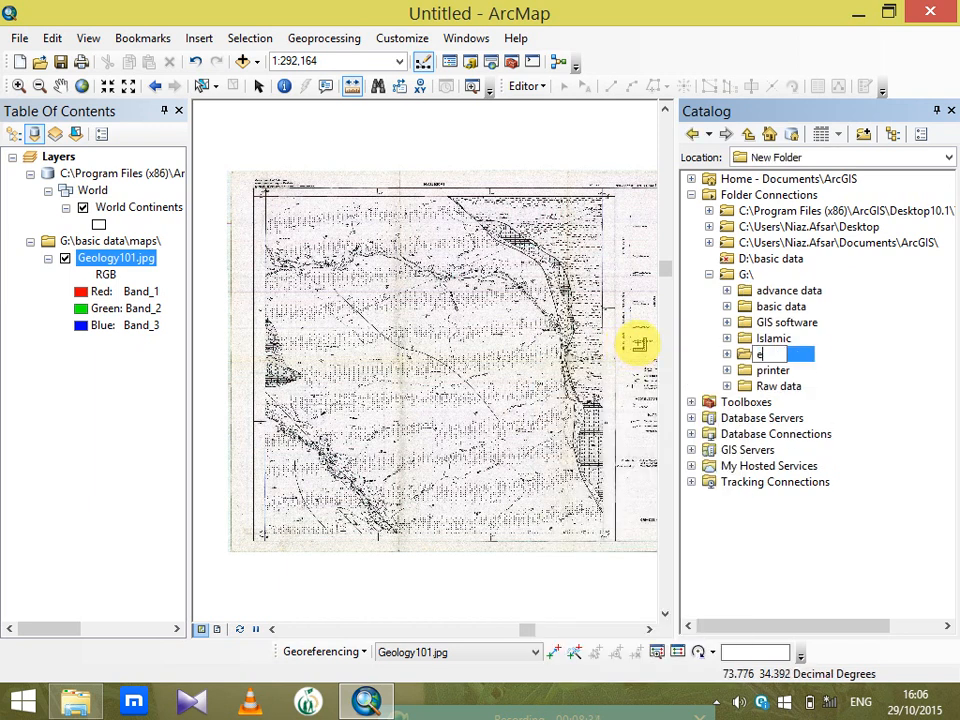
type("xercise")
key("Return")
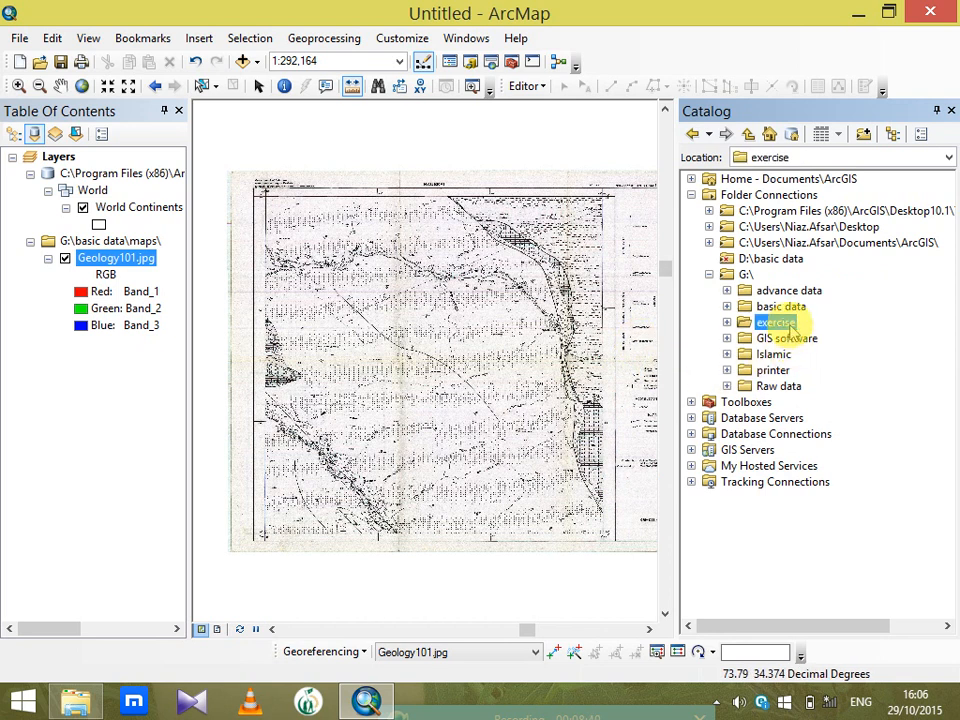
Start a new shapefile in the exercise folder with feature type Polygon and the name Geology
right_click(777, 327)
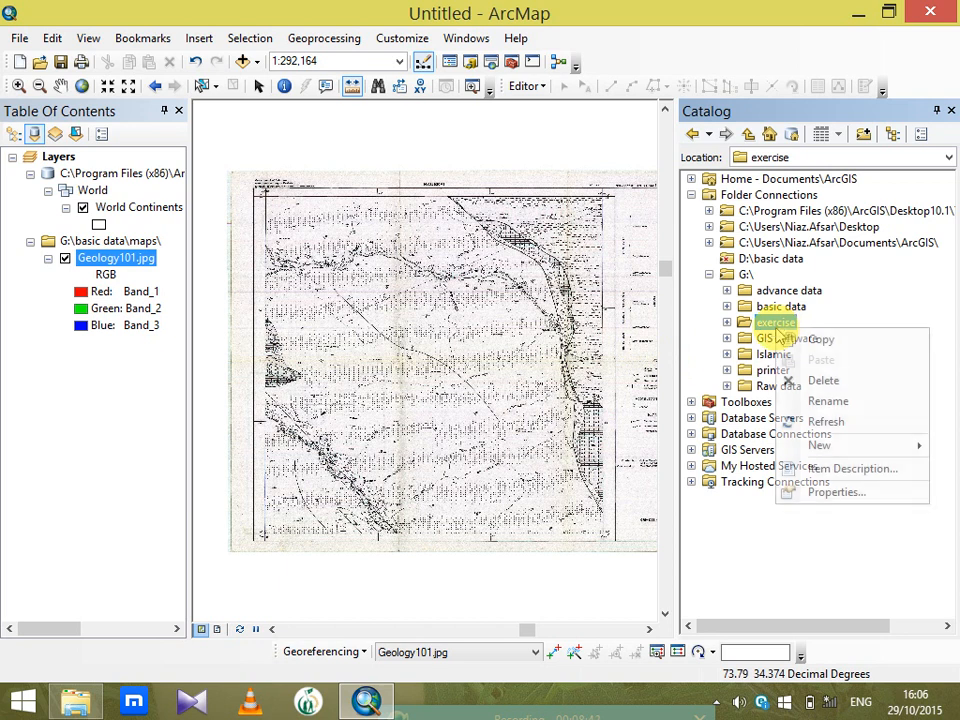
mouse_move(838, 452)
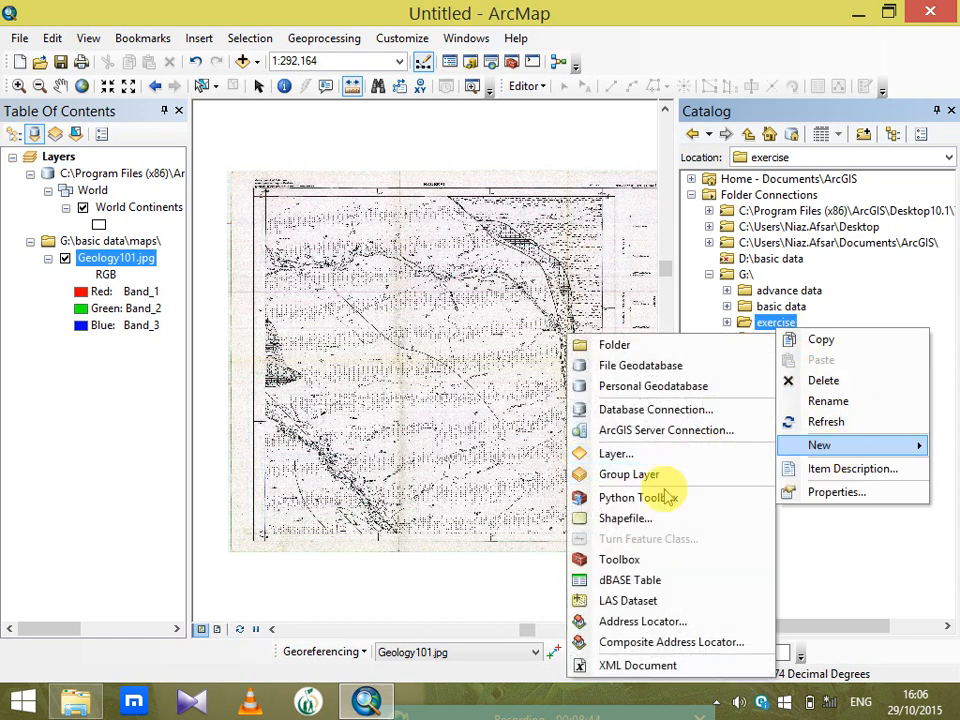
left_click(657, 519)
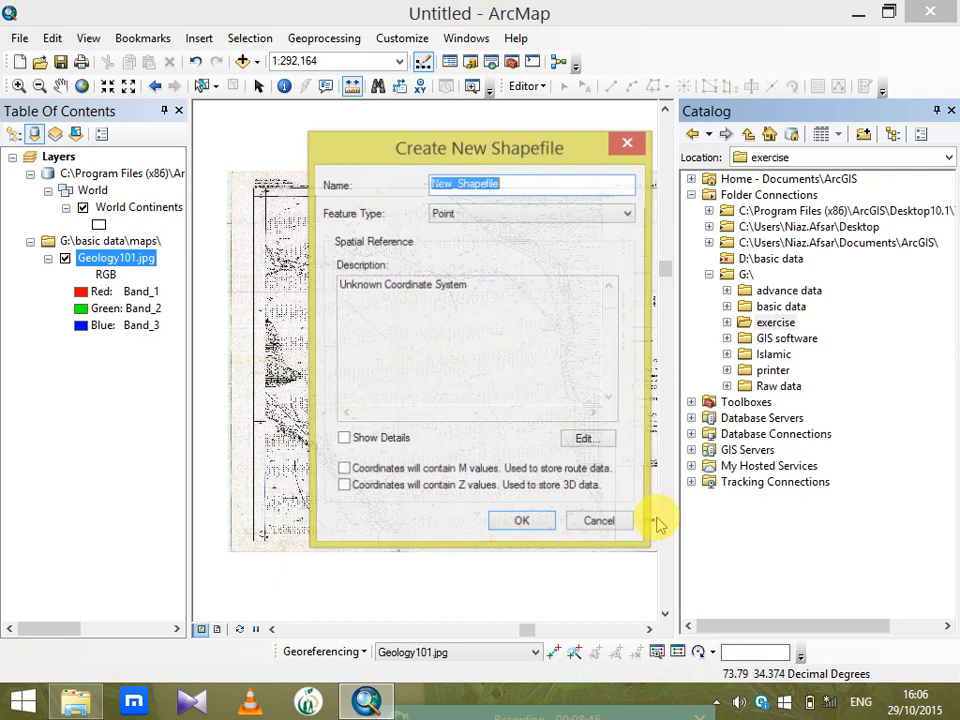
left_click(550, 210)
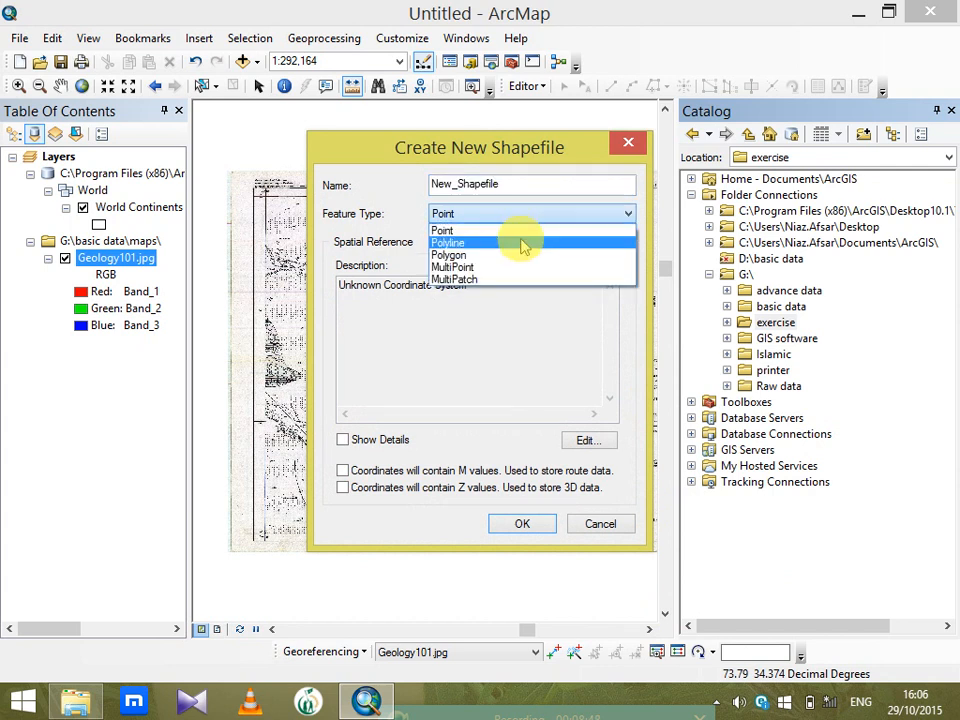
left_click(514, 255)
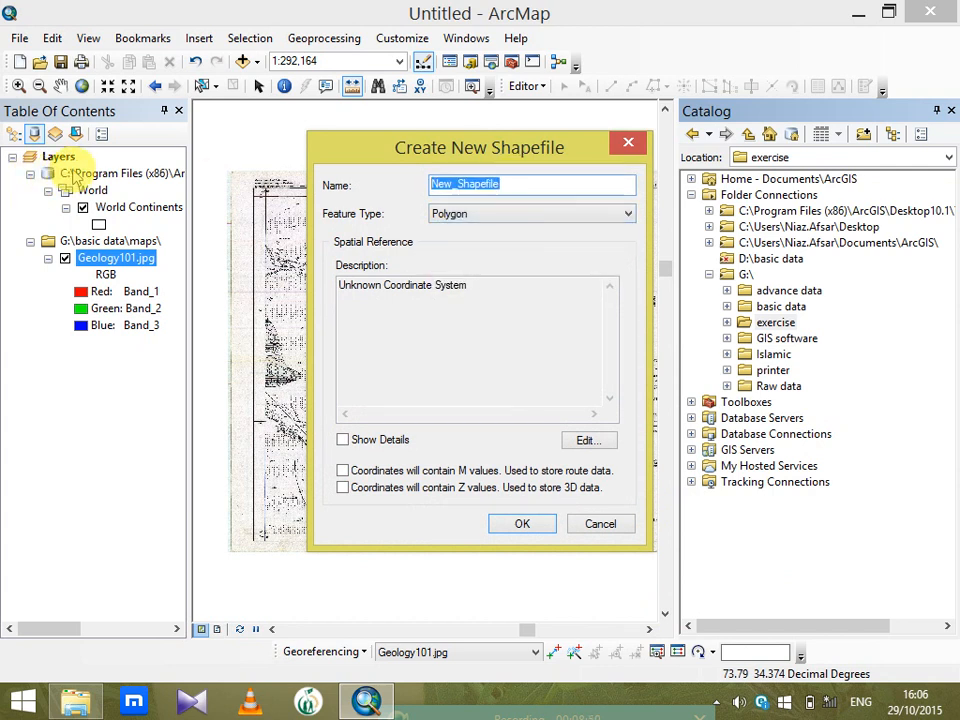
key("Caps_Lock")
type("G")
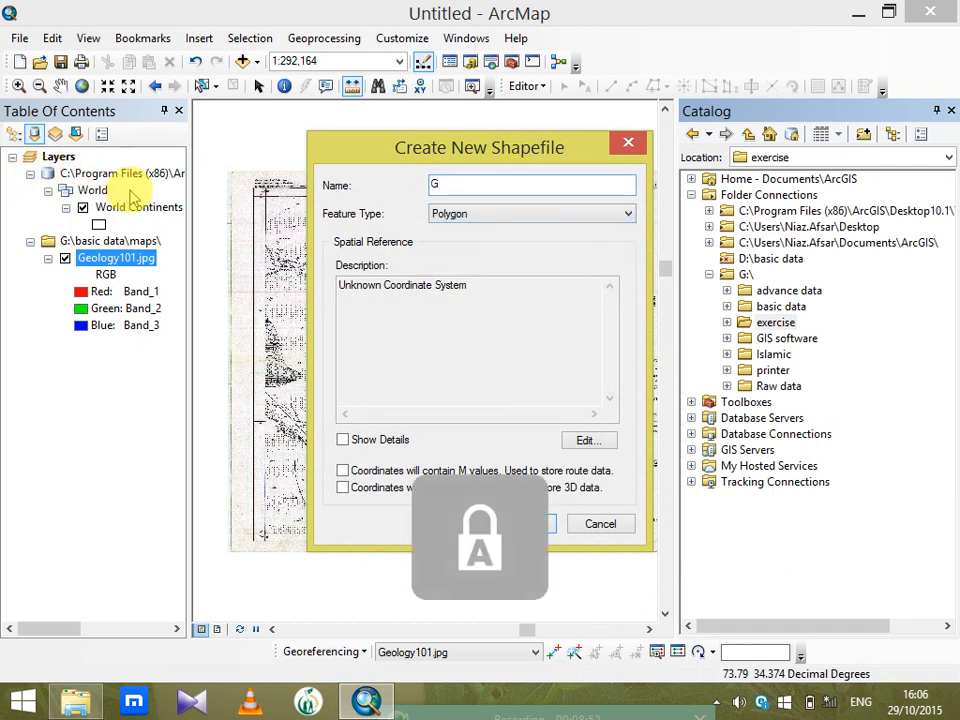
key("Caps_Lock")
type("eolo")
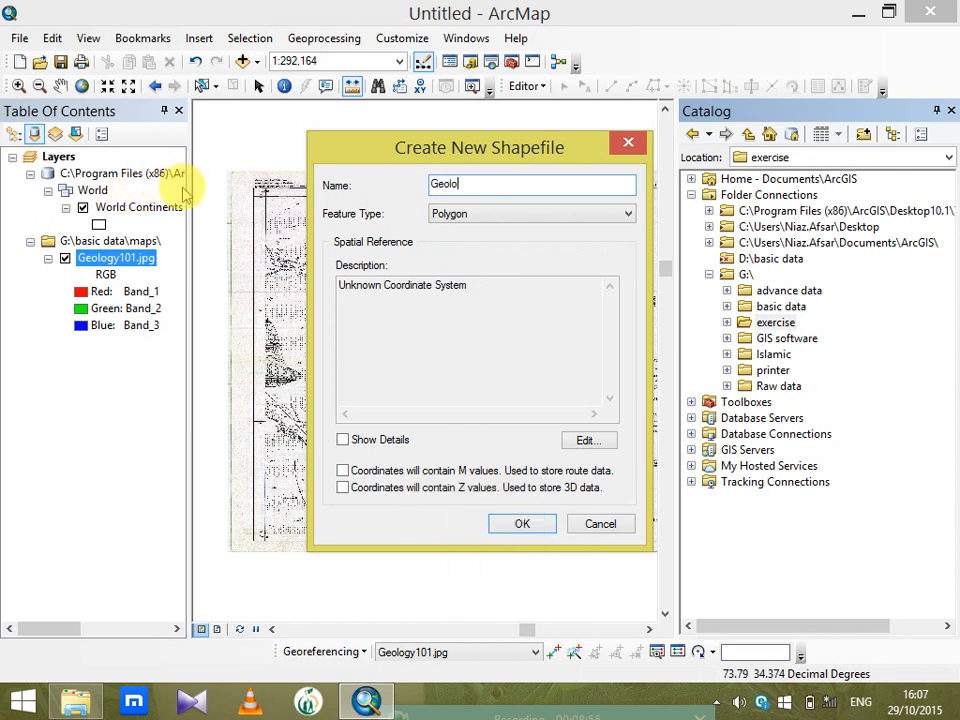
type("lgy")
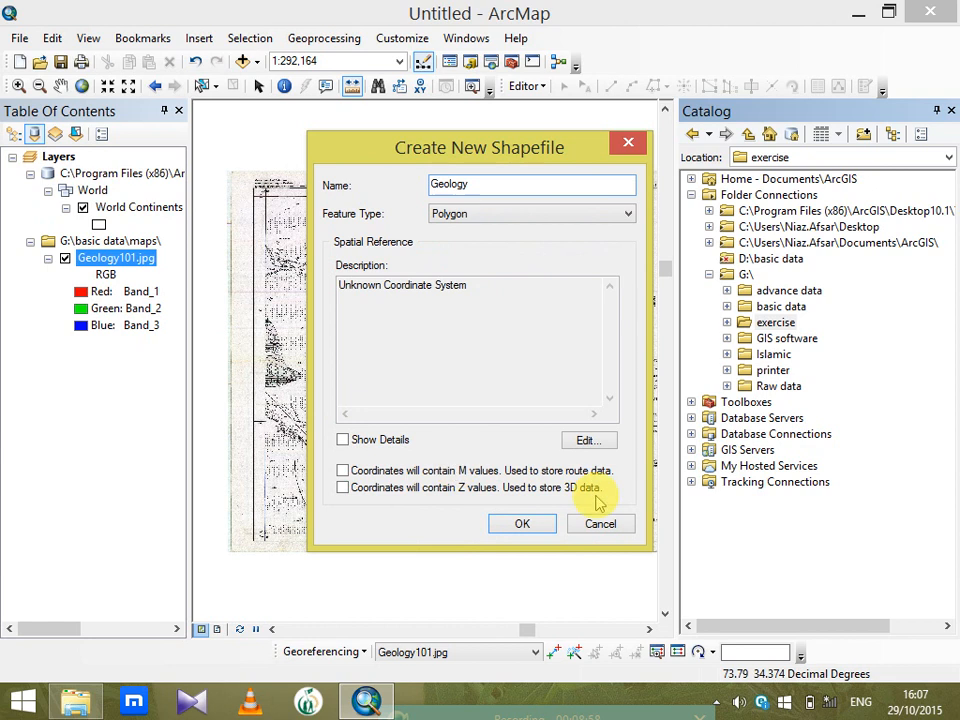
Assign the projected coordinate system WGS 1984 UTM Zone 43N to the Geology shapefile, create it, and close the Catalog
left_click(604, 443)
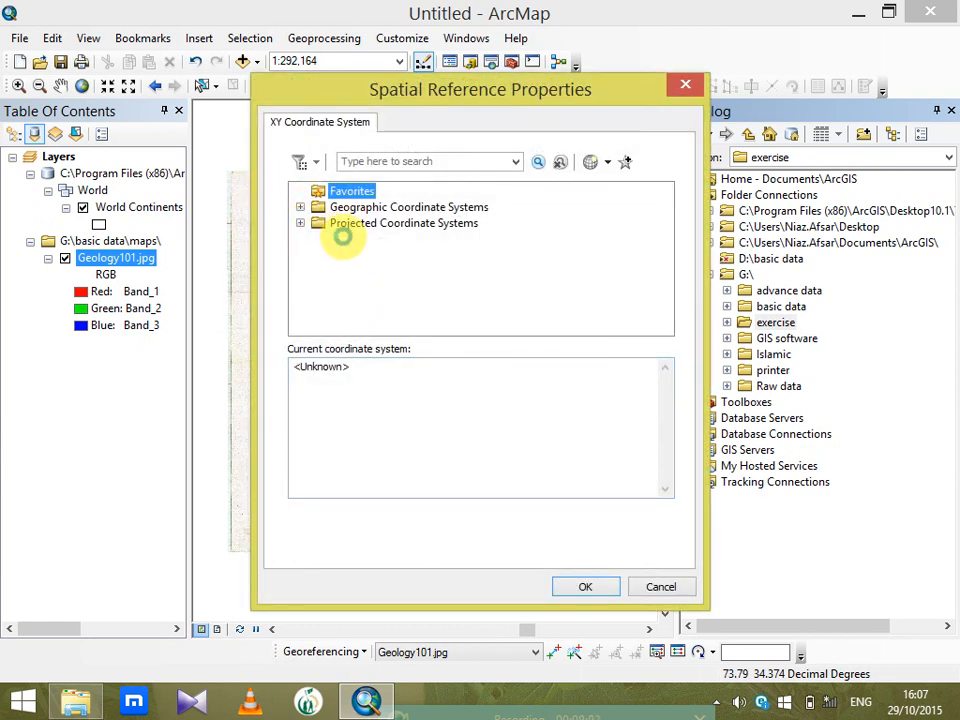
double_click(345, 224)
left_click_drag(664, 257, 658, 349)
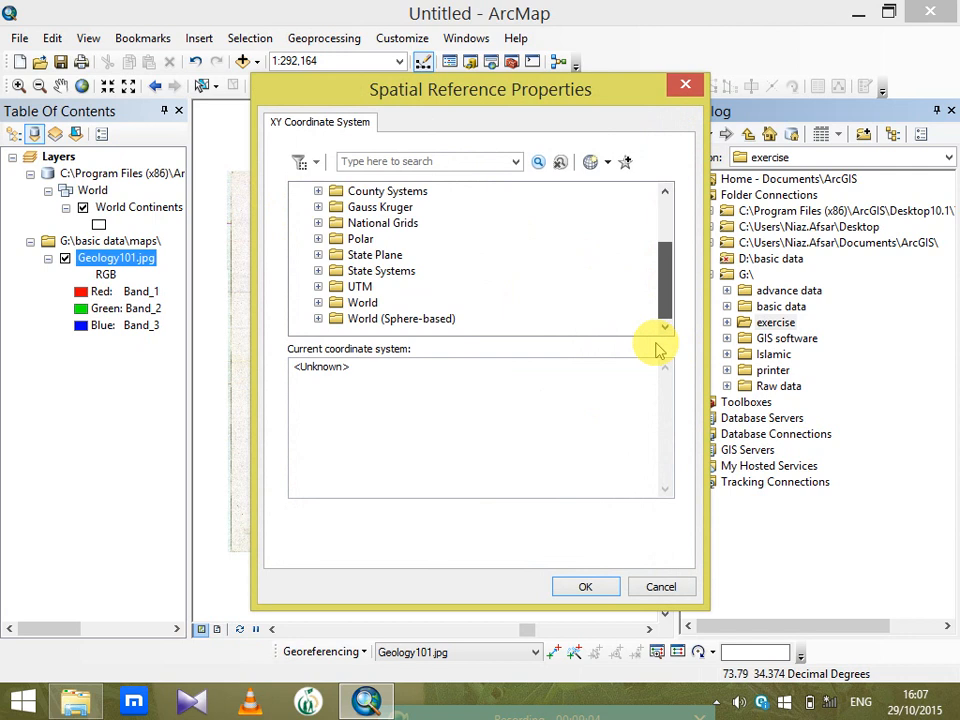
left_click(318, 287)
left_click_drag(668, 257, 664, 360)
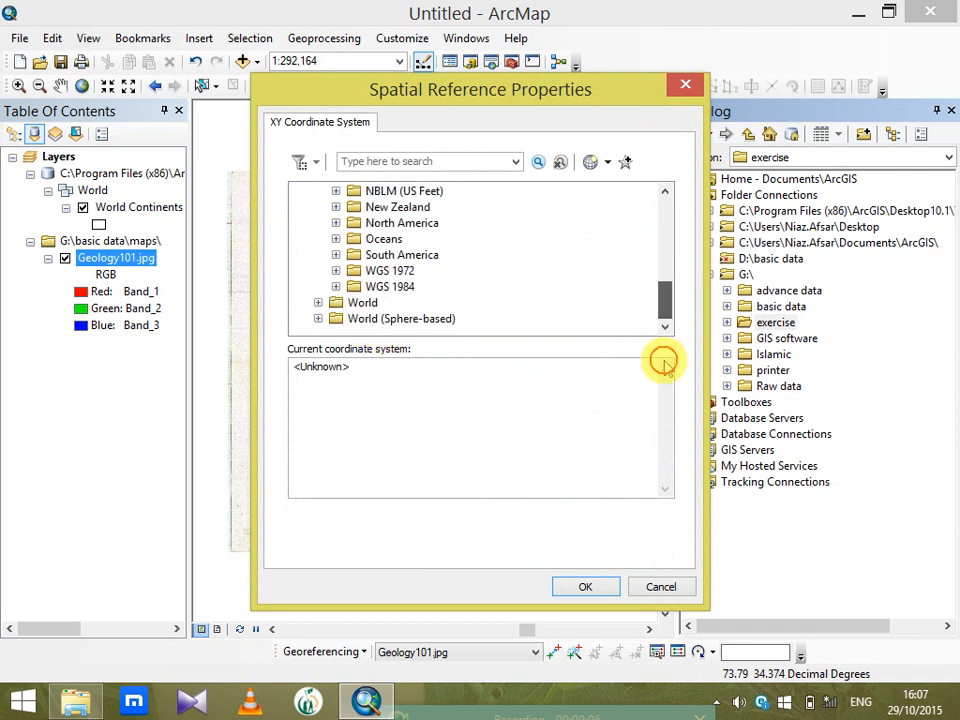
left_click(336, 286)
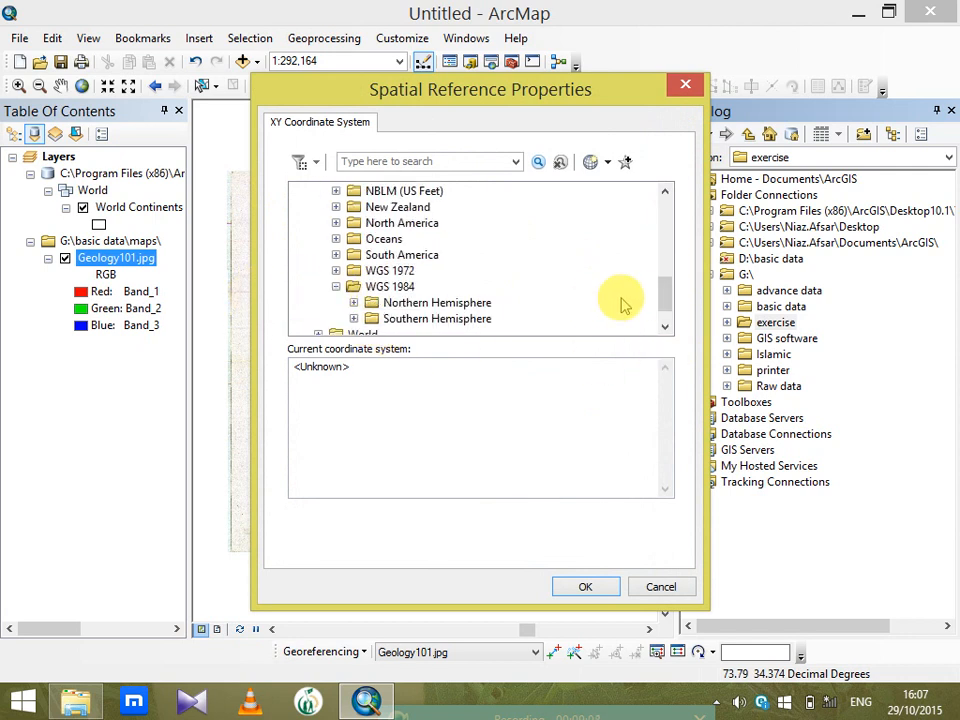
left_click(352, 303)
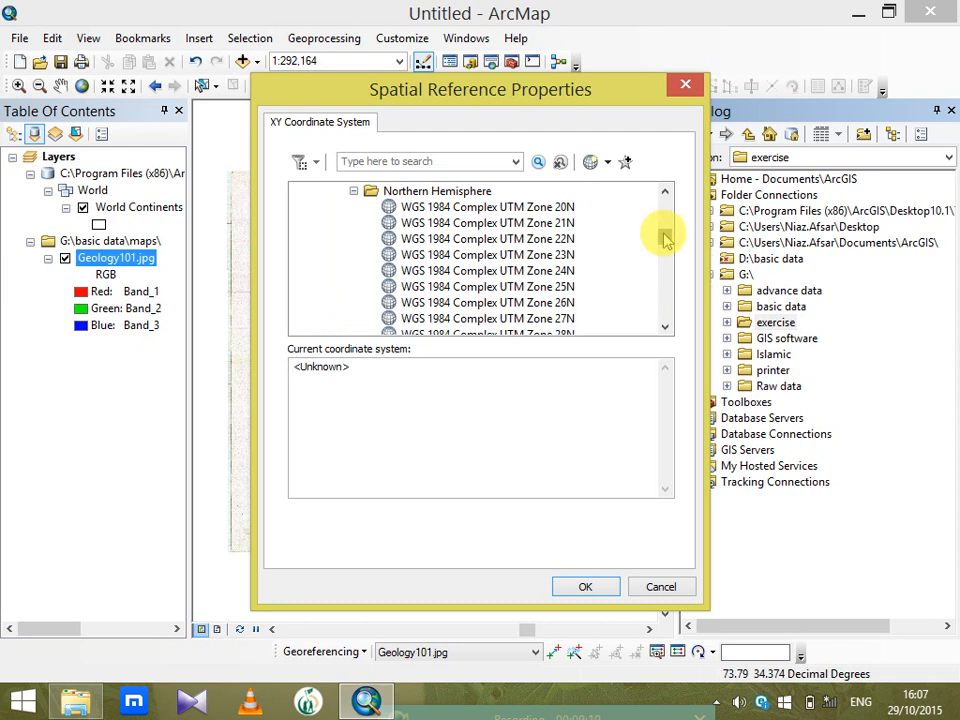
left_click_drag(665, 238, 665, 282)
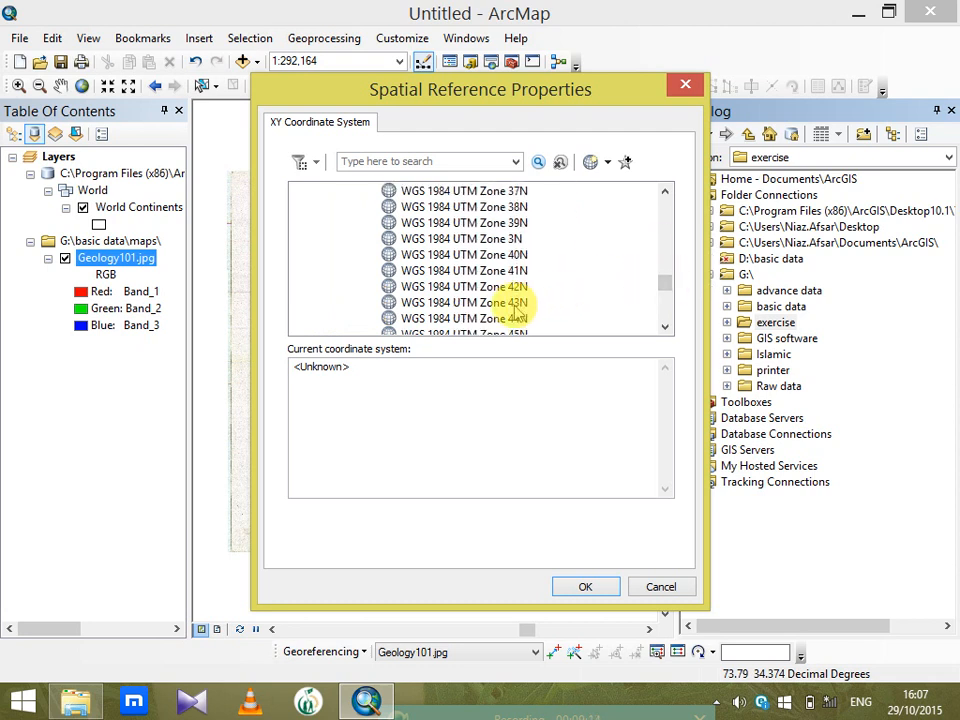
left_click(516, 312)
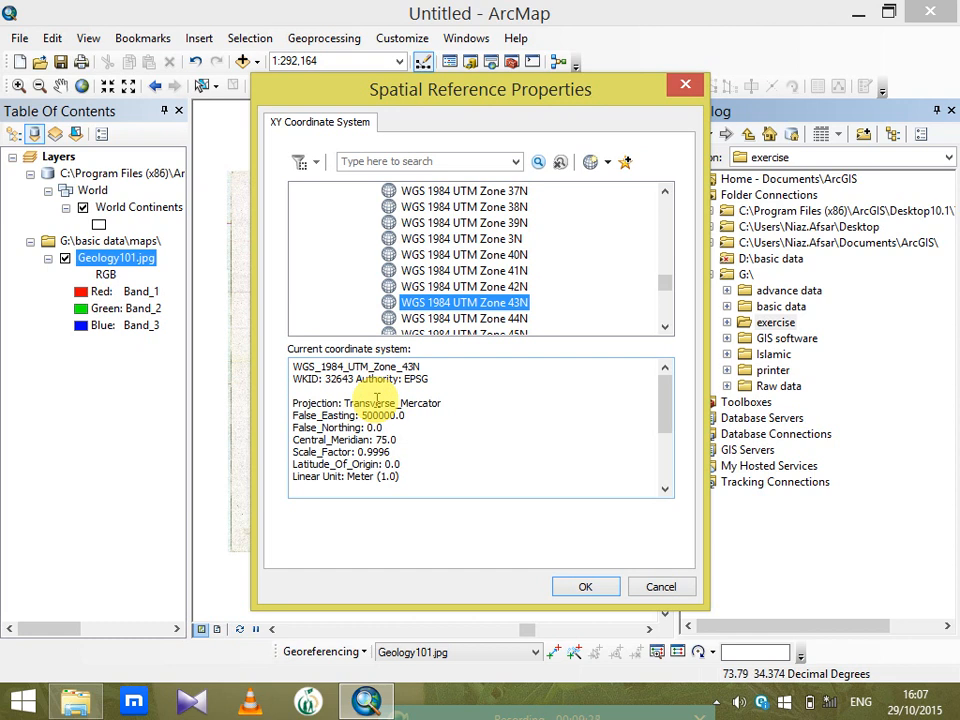
left_click(590, 587)
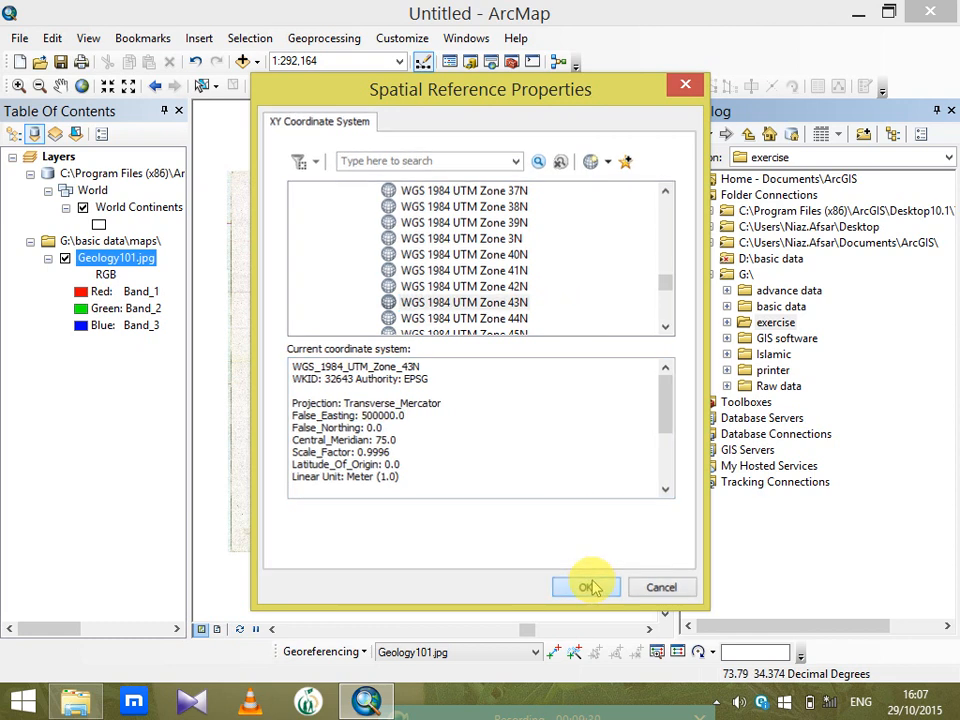
left_click(521, 523)
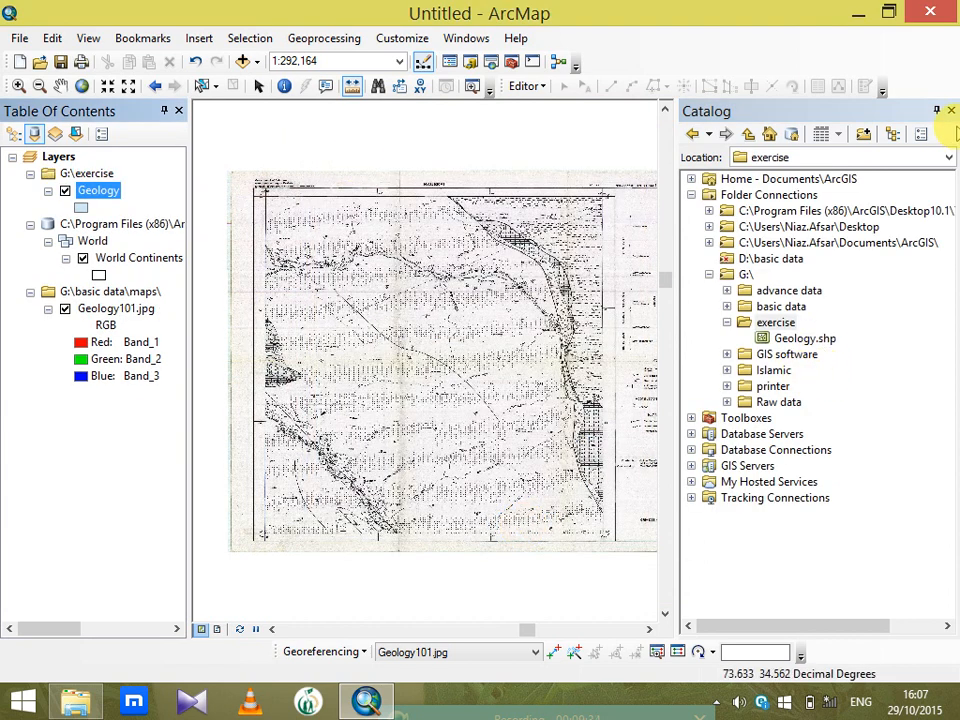
left_click(952, 111)
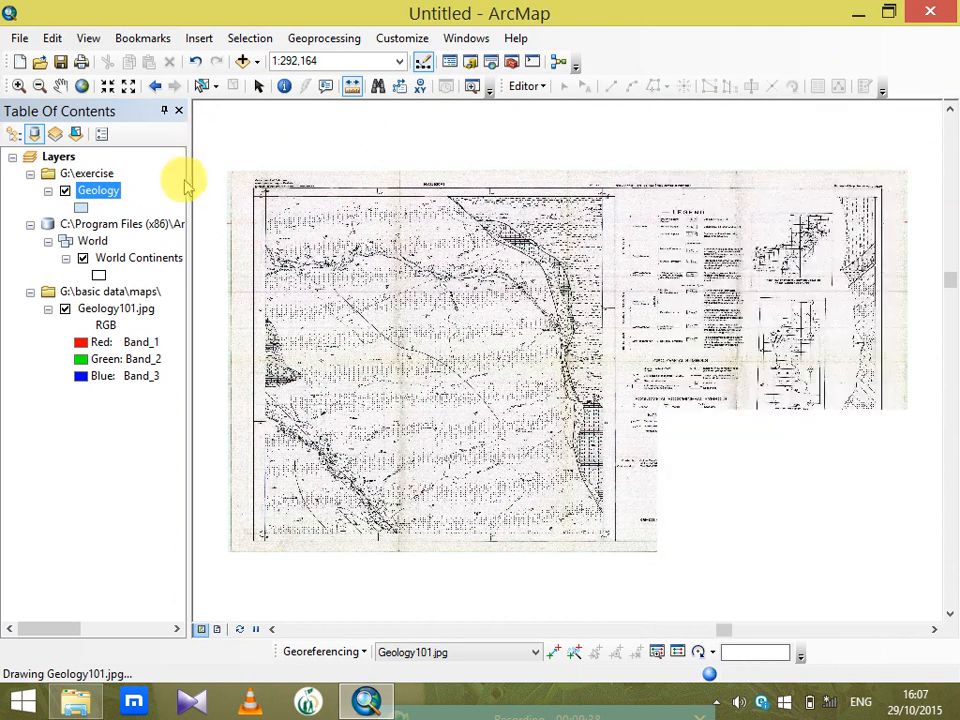
Create a bookmark with the default name for a close-up view of the map grid's northwest corner
left_click(18, 86)
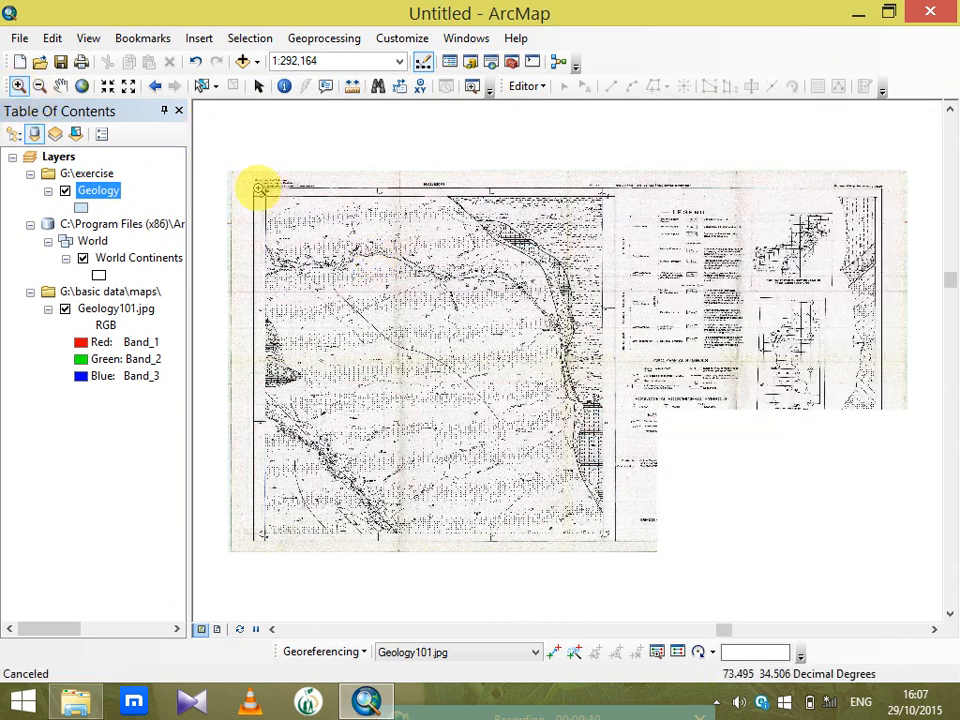
left_click_drag(236, 167, 317, 228)
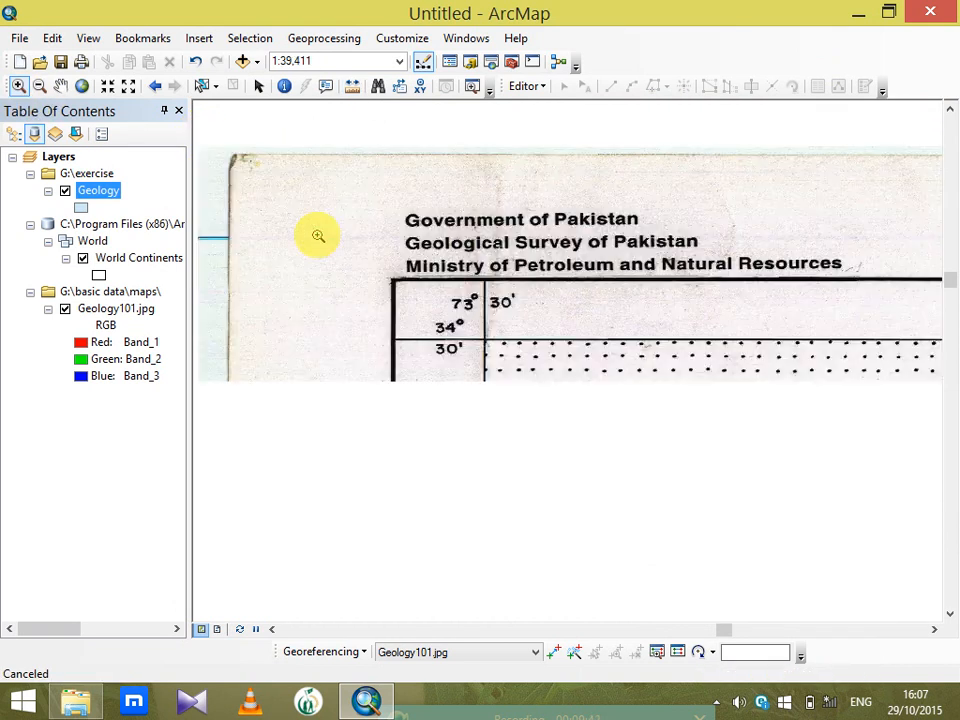
left_click(133, 38)
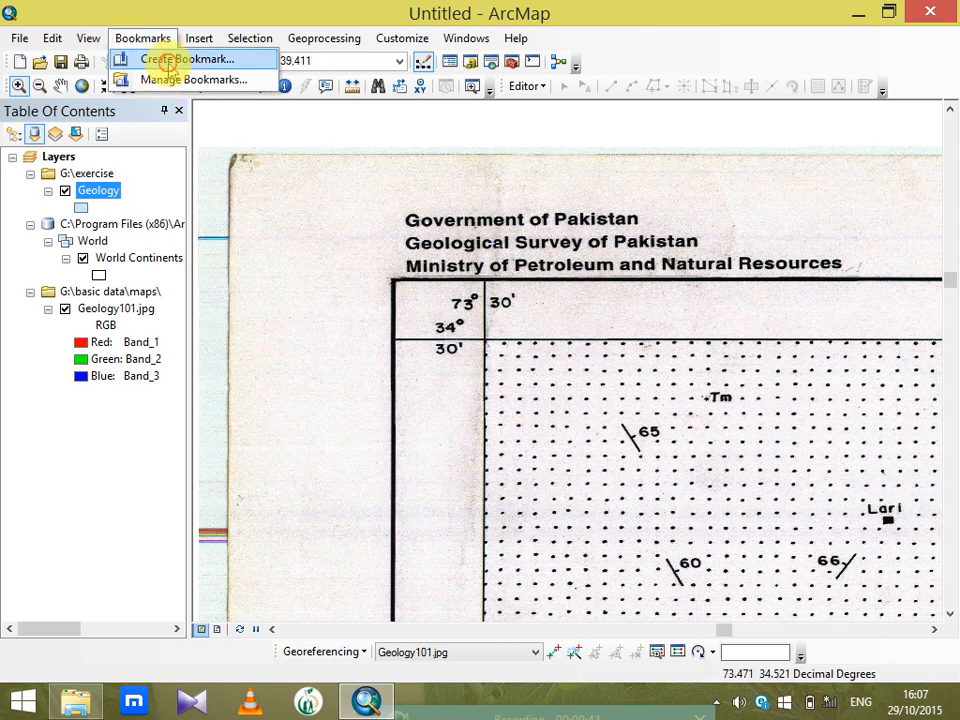
left_click(124, 59)
left_click(508, 369)
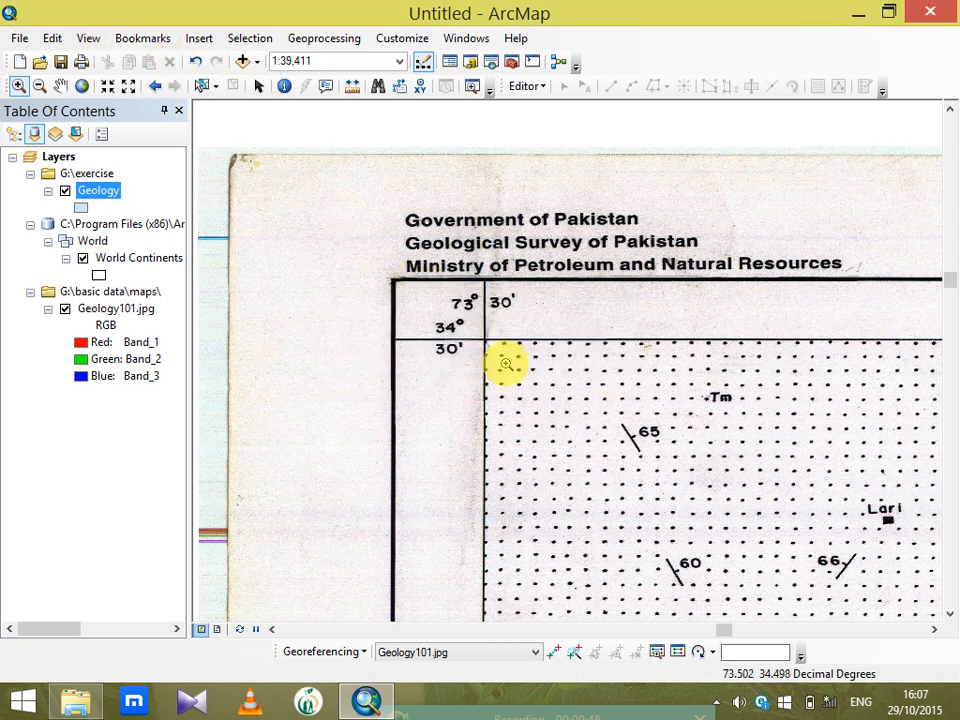
Create a bookmark with the default name for a close-up view of the map grid's northeast corner
left_click(152, 88)
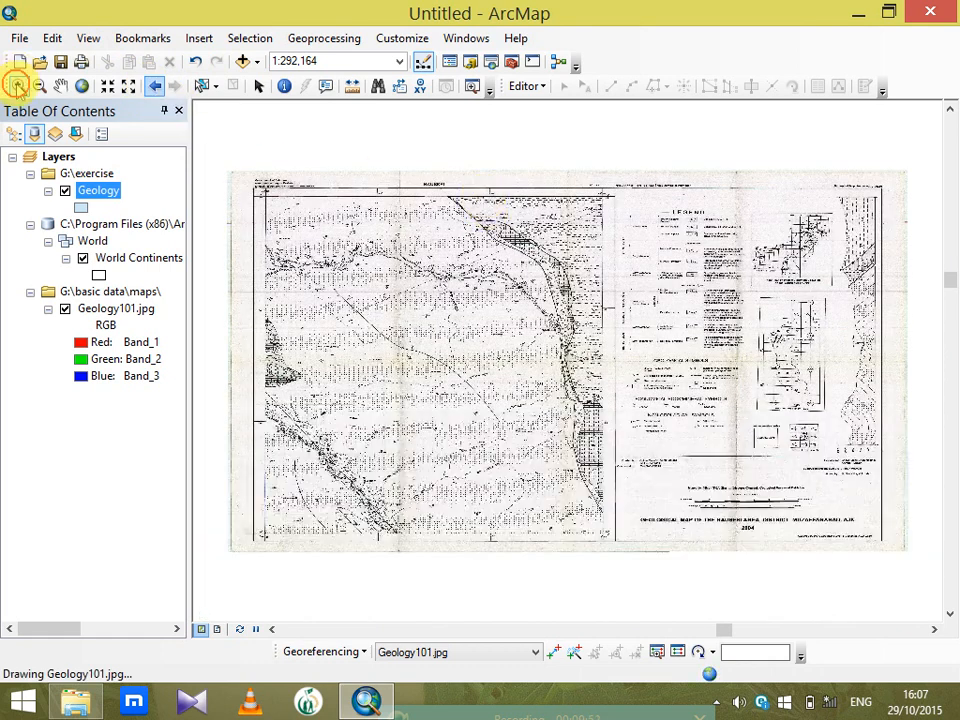
left_click(18, 85)
left_click_drag(572, 171, 641, 231)
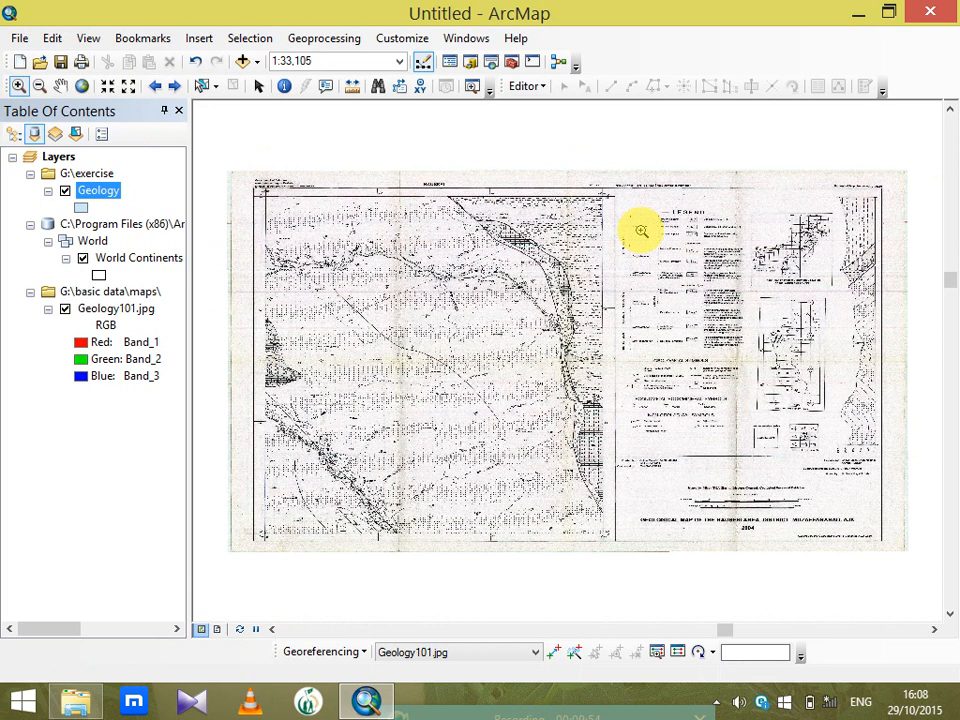
left_click(136, 38)
left_click(150, 62)
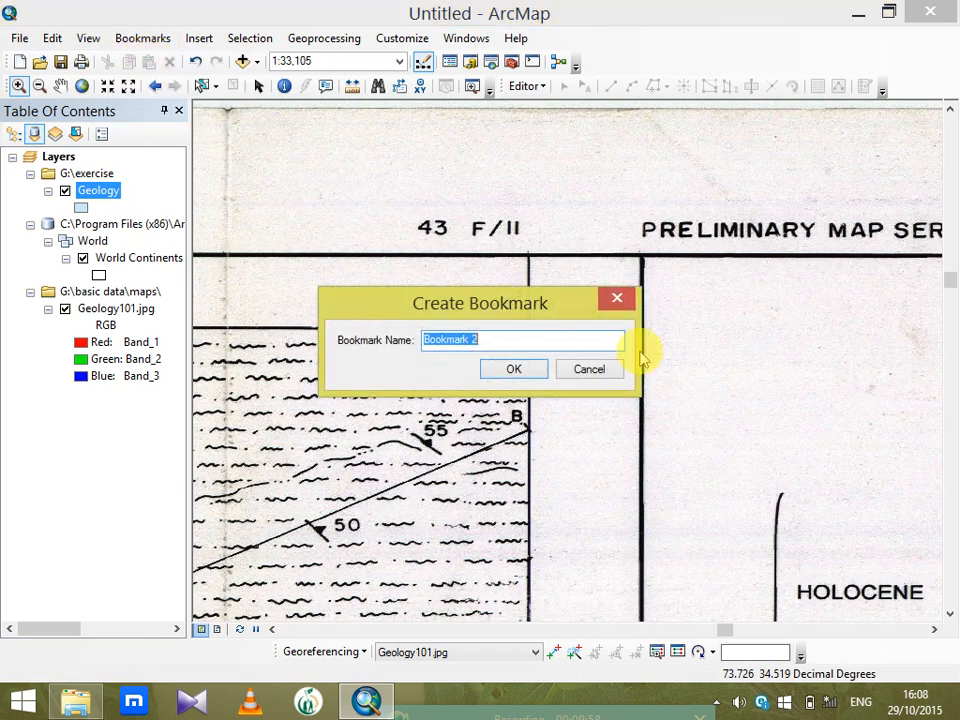
left_click(502, 372)
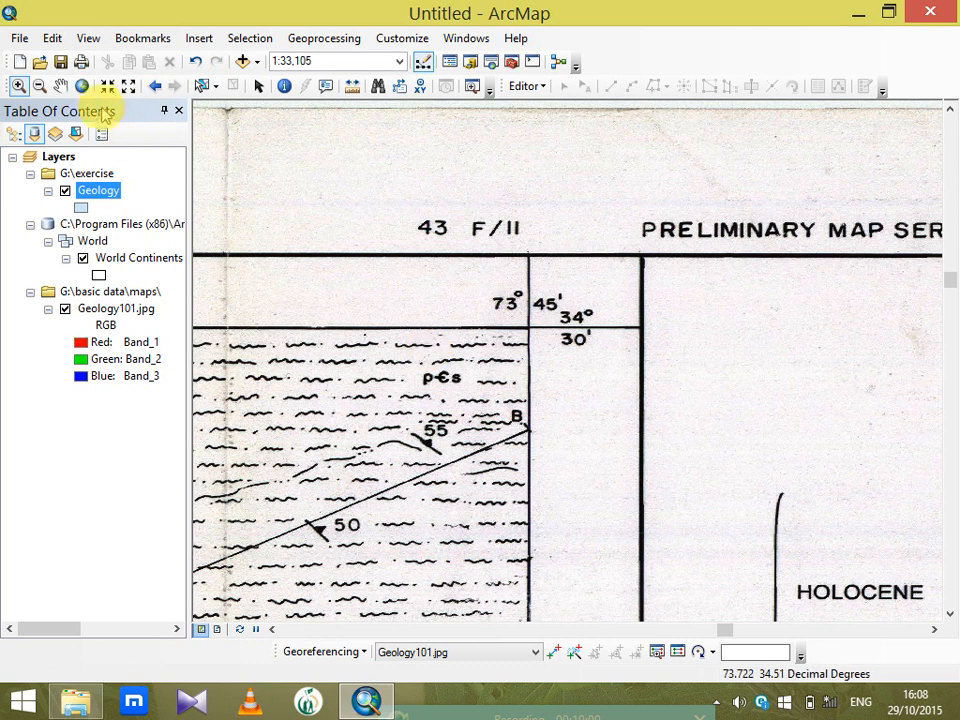
Create a bookmark with the default name for a close-up view of the map grid's southeast corner
left_click(155, 87)
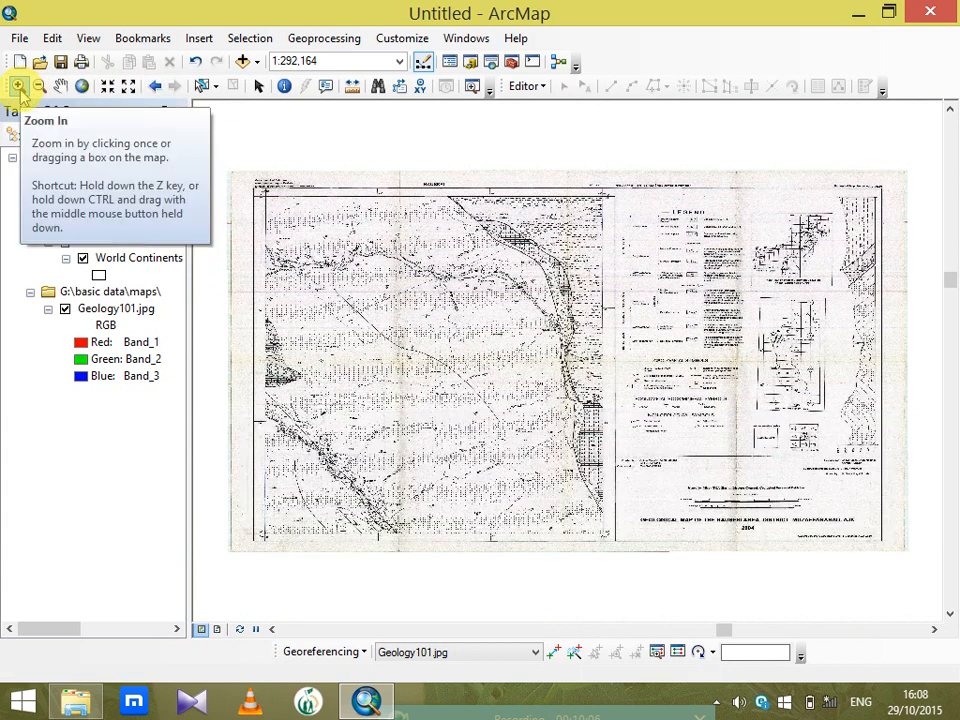
left_click_drag(561, 499, 638, 565)
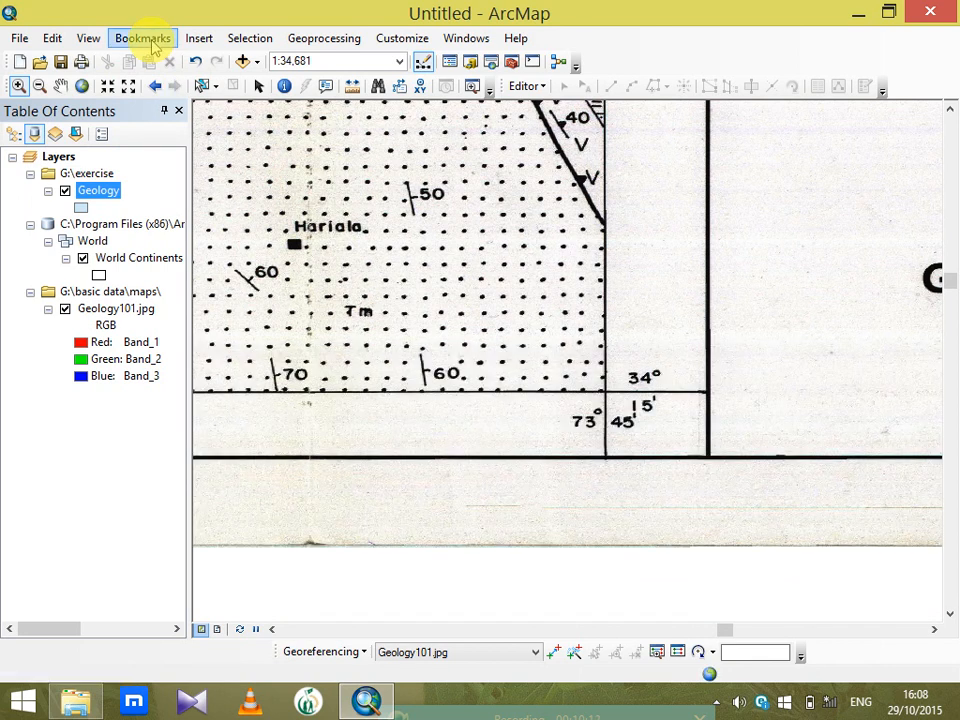
left_click(135, 38)
left_click(158, 59)
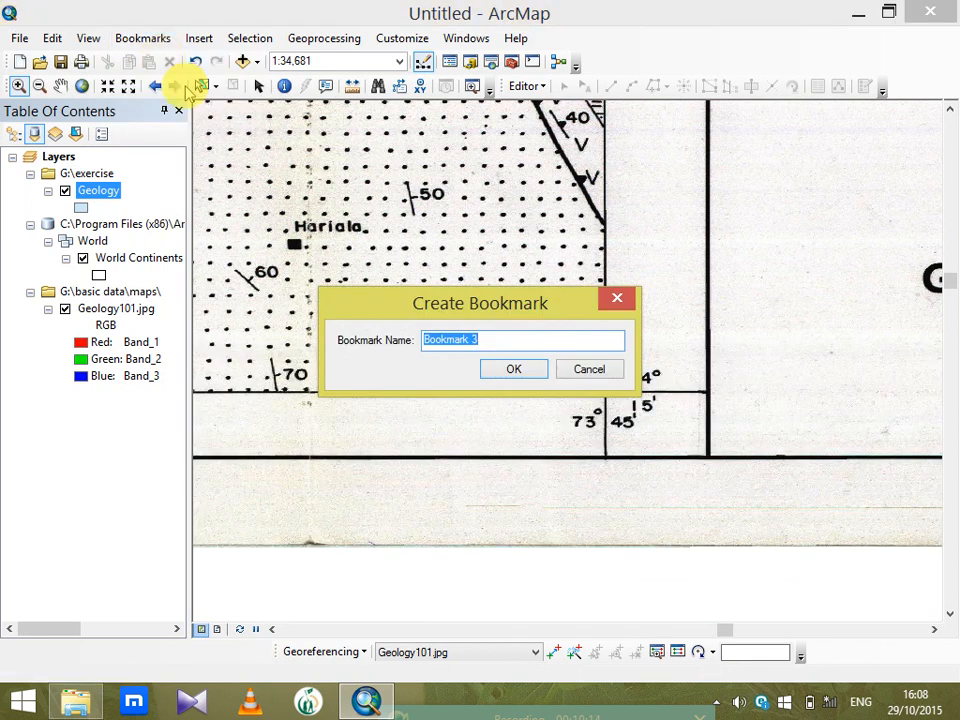
left_click(512, 367)
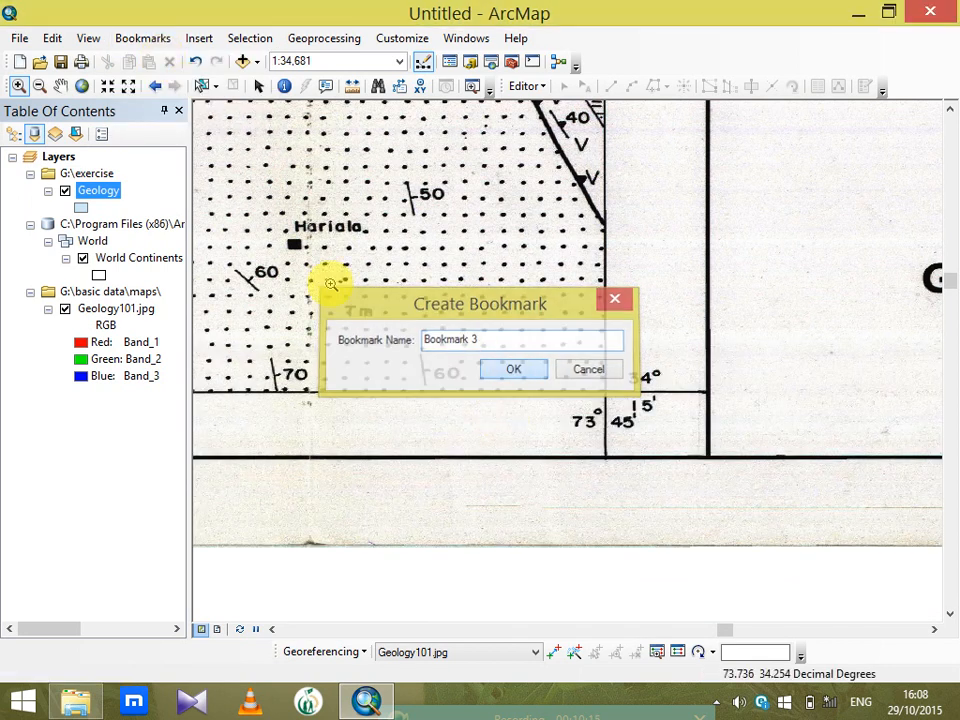
Create a bookmark with the default name for a close-up view of the map grid's southwest corner
left_click(155, 86)
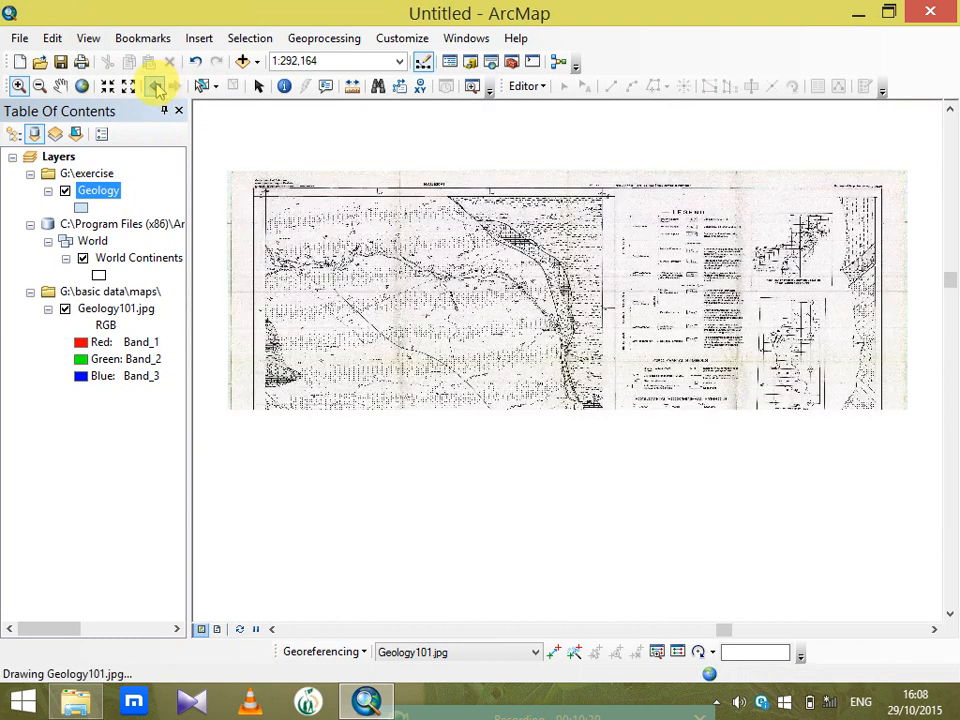
left_click(18, 88)
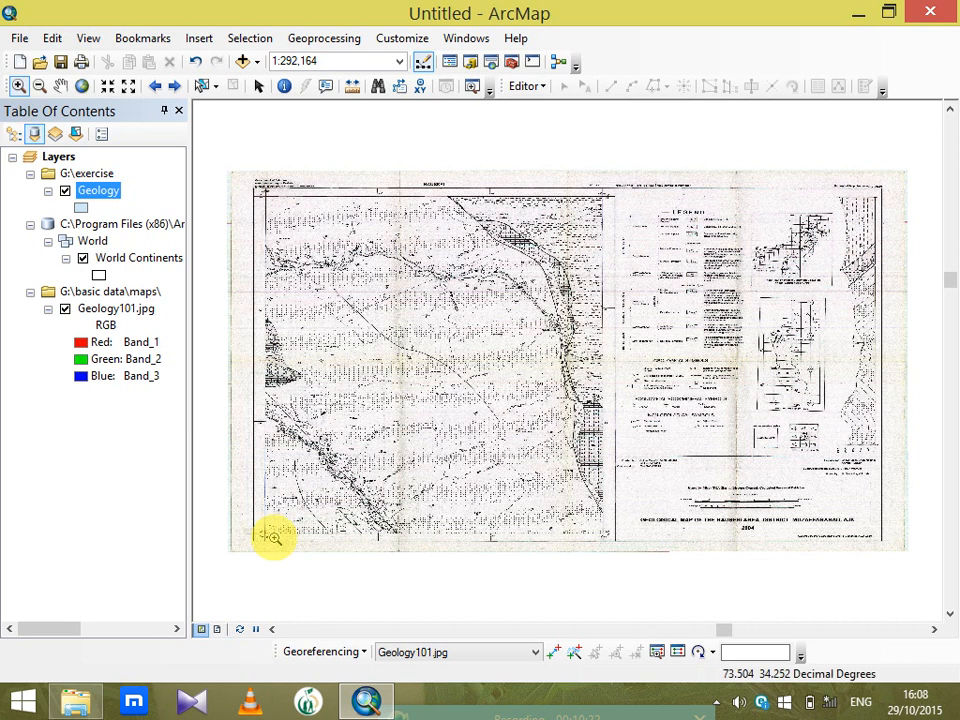
left_click_drag(242, 507, 298, 555)
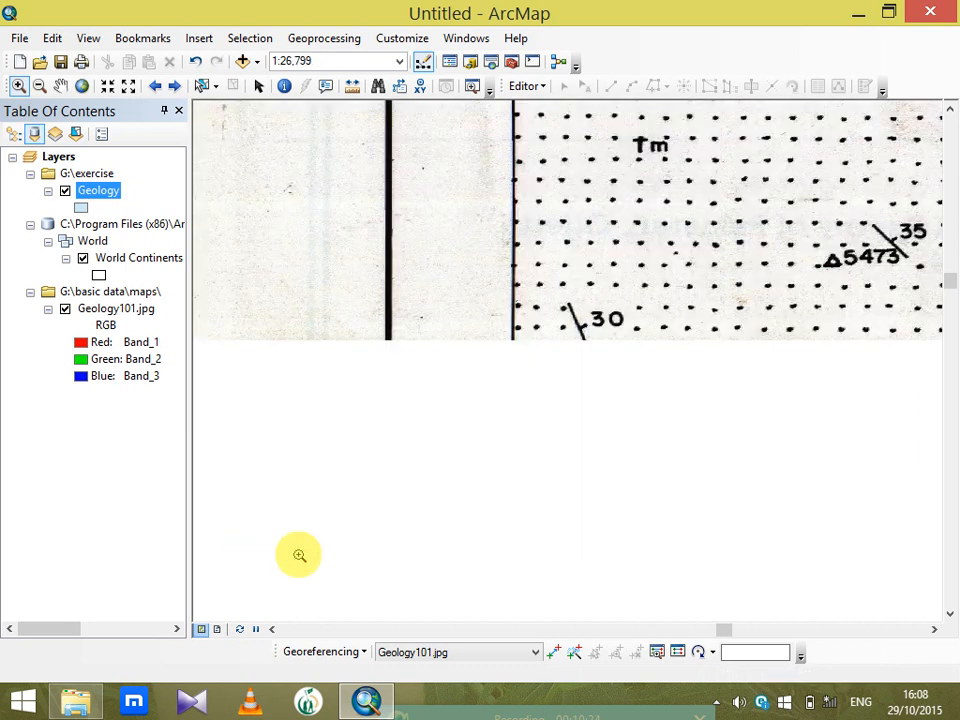
left_click(140, 42)
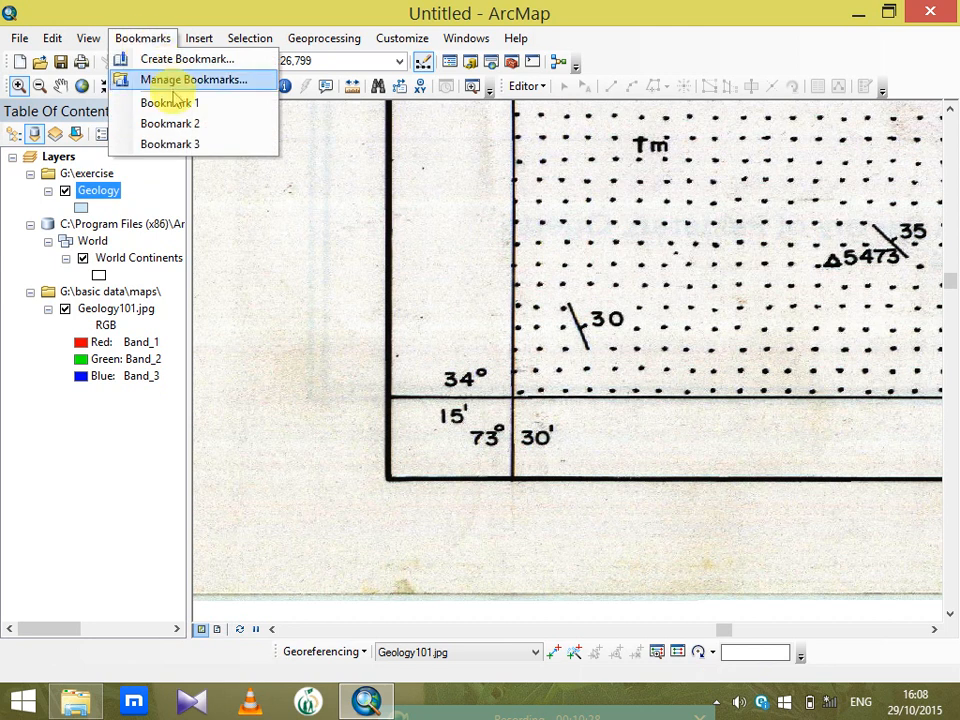
left_click(171, 60)
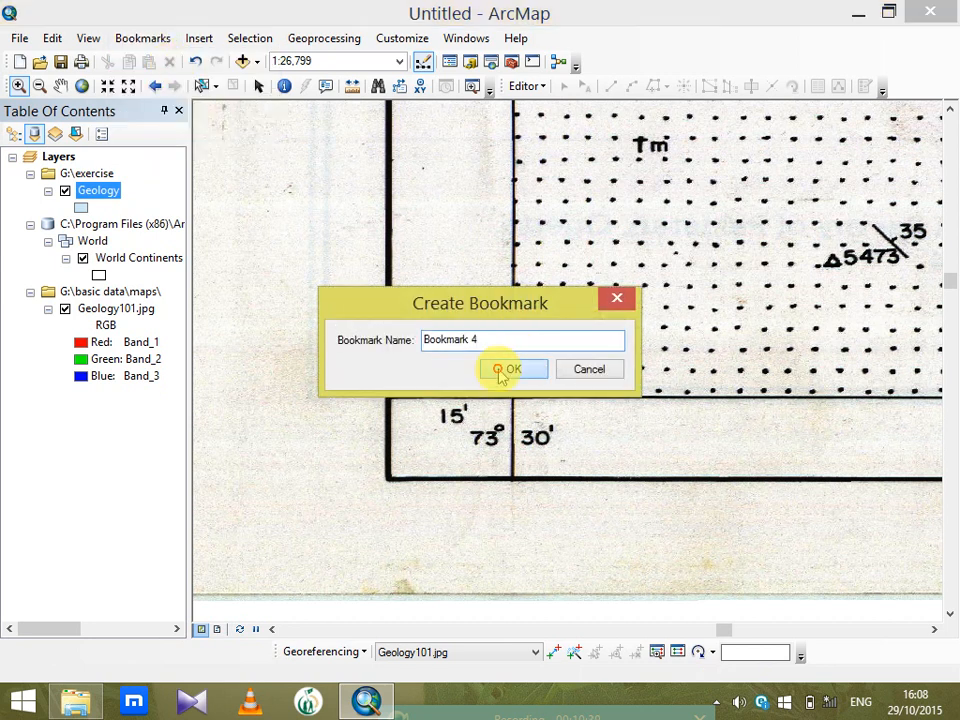
left_click(499, 369)
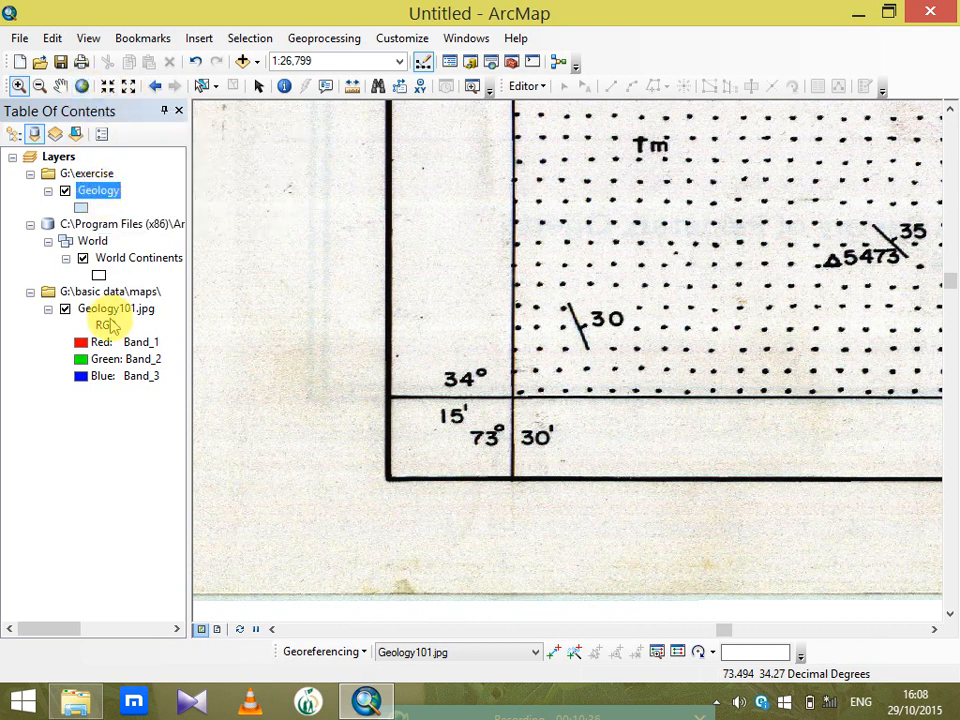
Start an edit session on the Geology shapefile layer stored in the G:\exercise folder
right_click(110, 320)
left_click(186, 414)
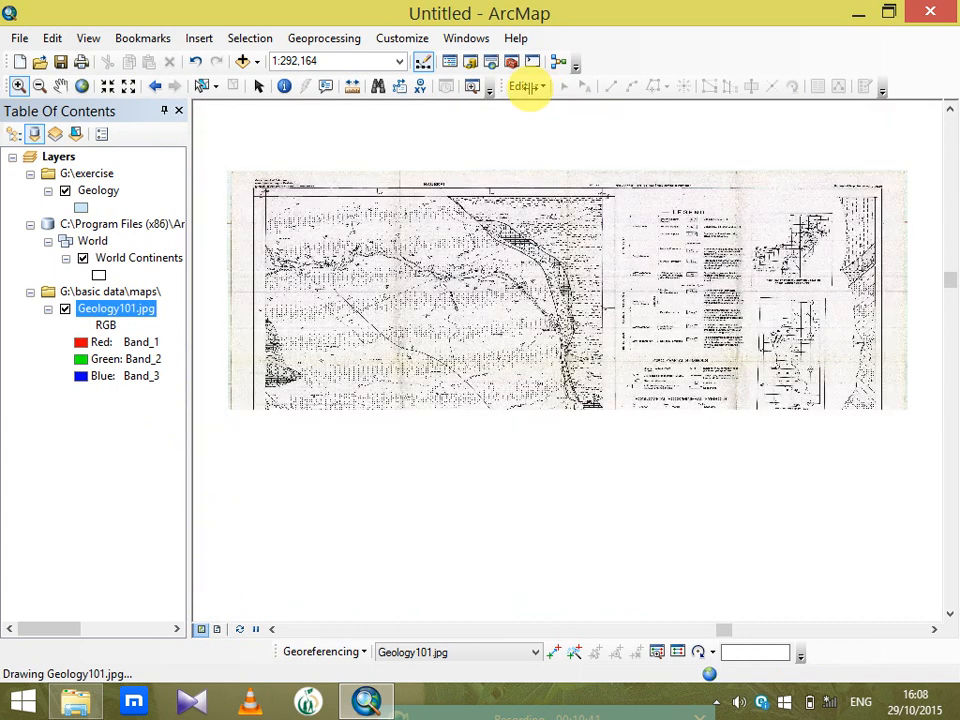
left_click(530, 87)
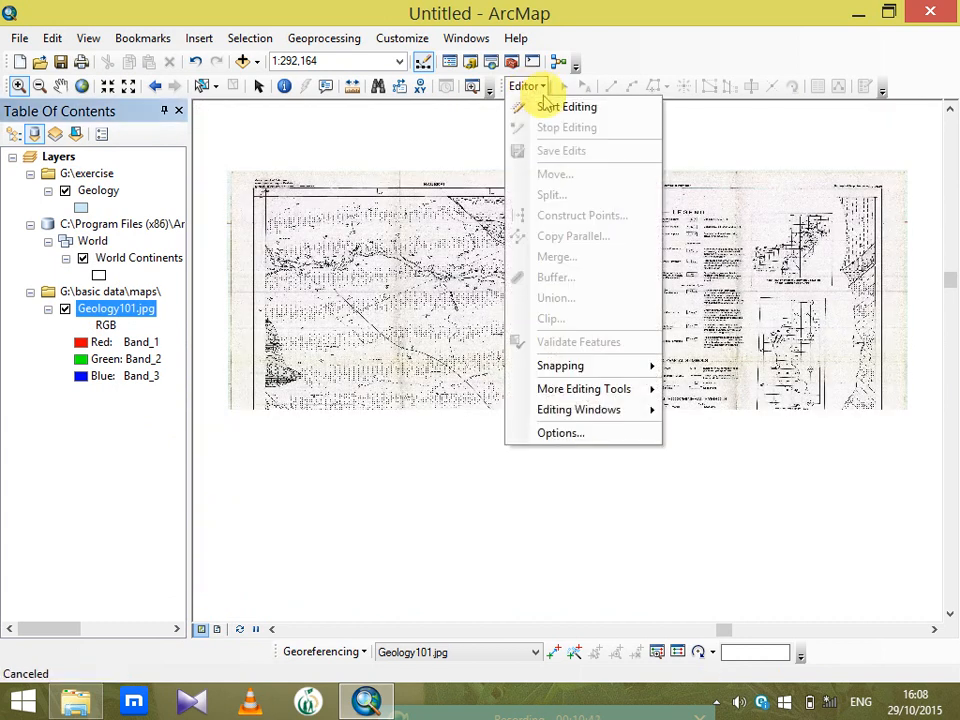
left_click(548, 106)
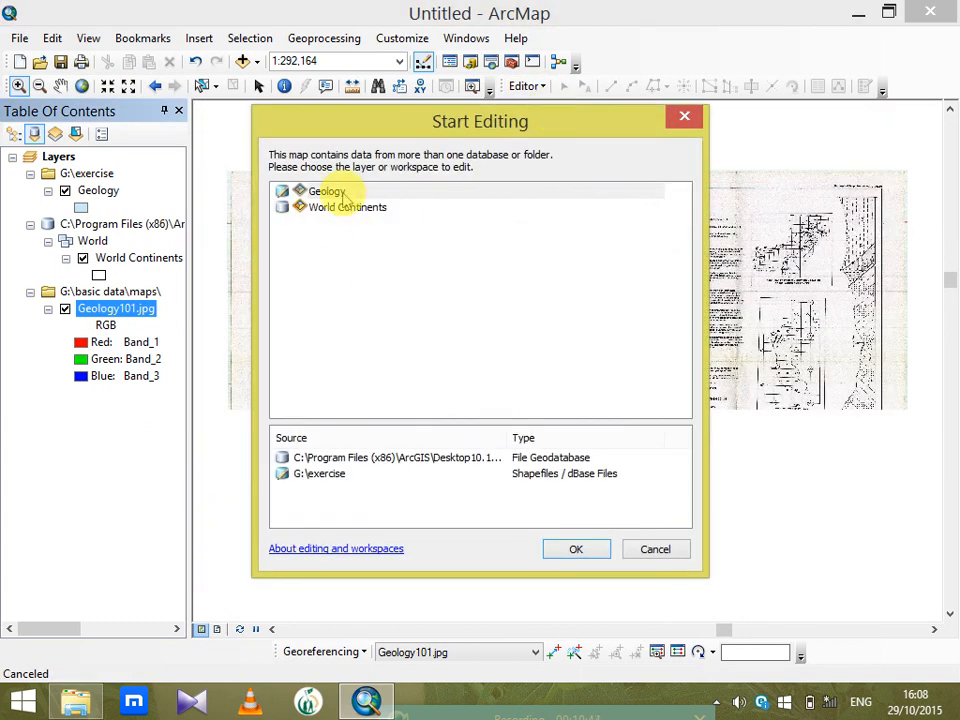
left_click(343, 192)
left_click(578, 549)
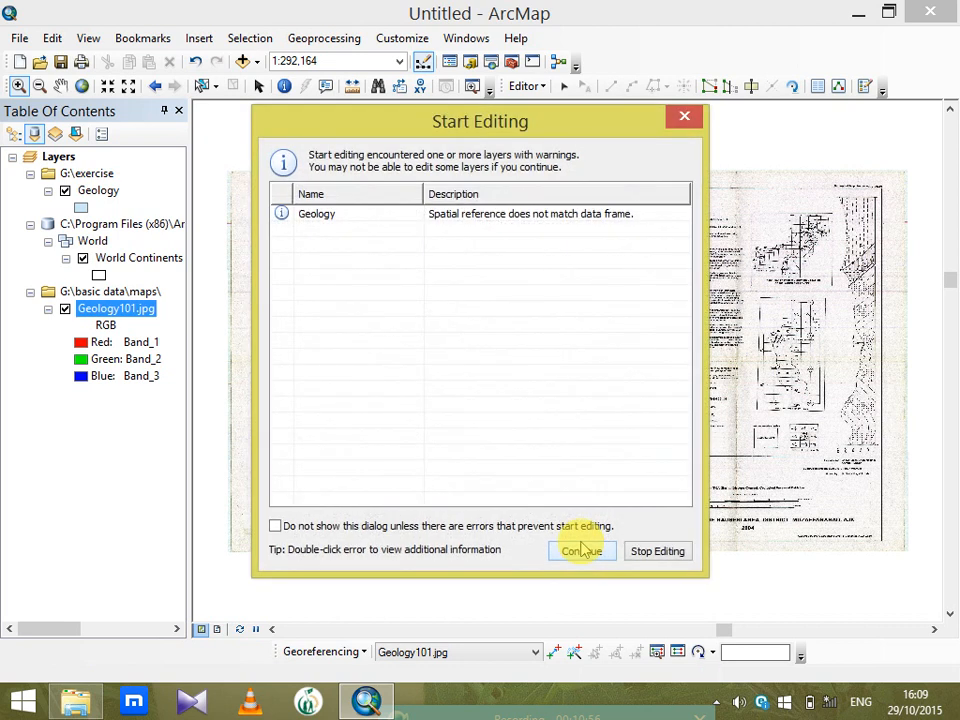
left_click(581, 551)
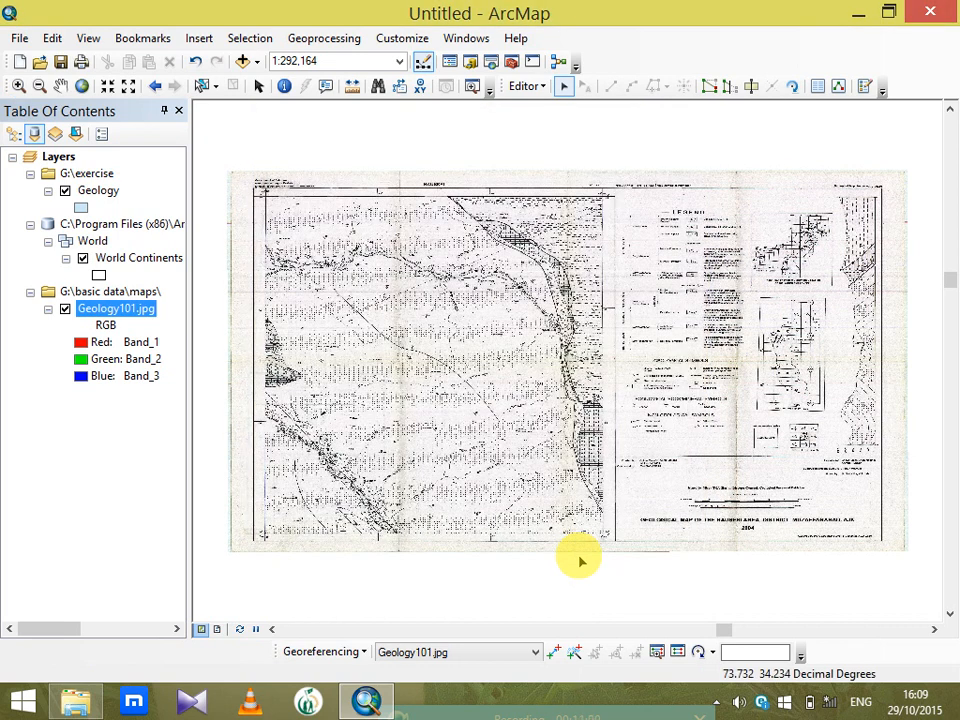
Start a polygon with the Geology feature template, placing its first vertex at the grid's northwest corner in Bookmark 1
left_click(865, 86)
left_click(757, 176)
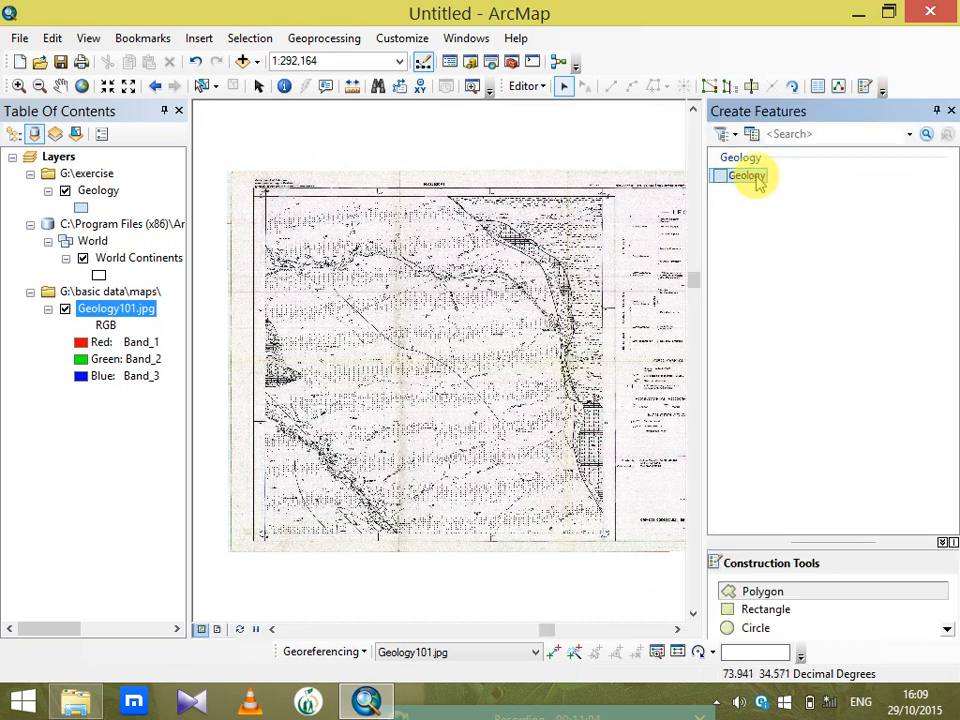
left_click(140, 38)
left_click(160, 103)
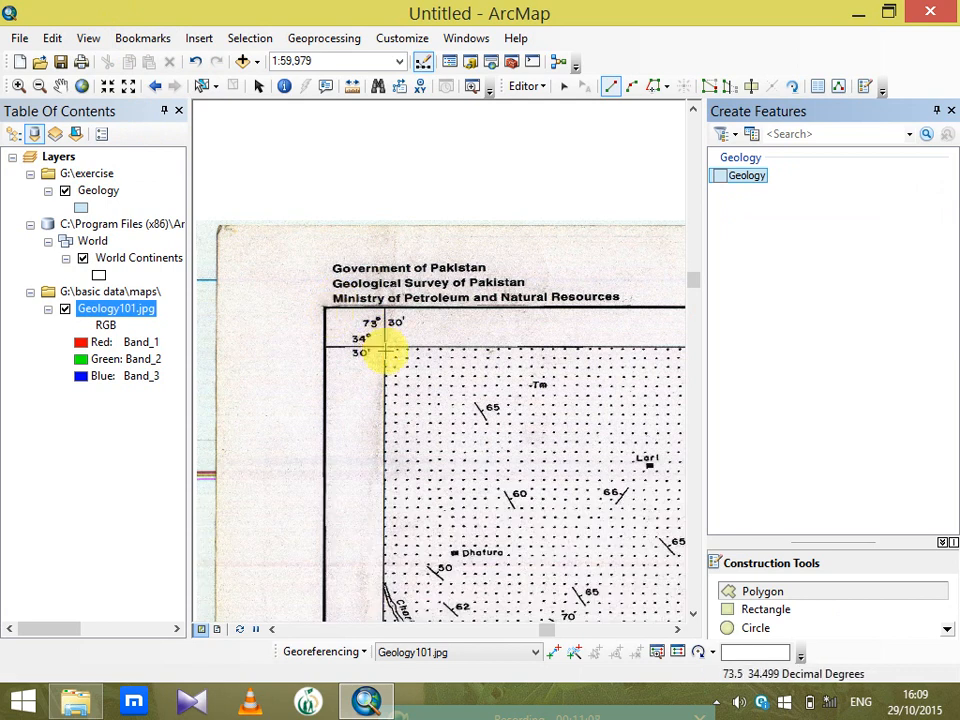
left_click(384, 345)
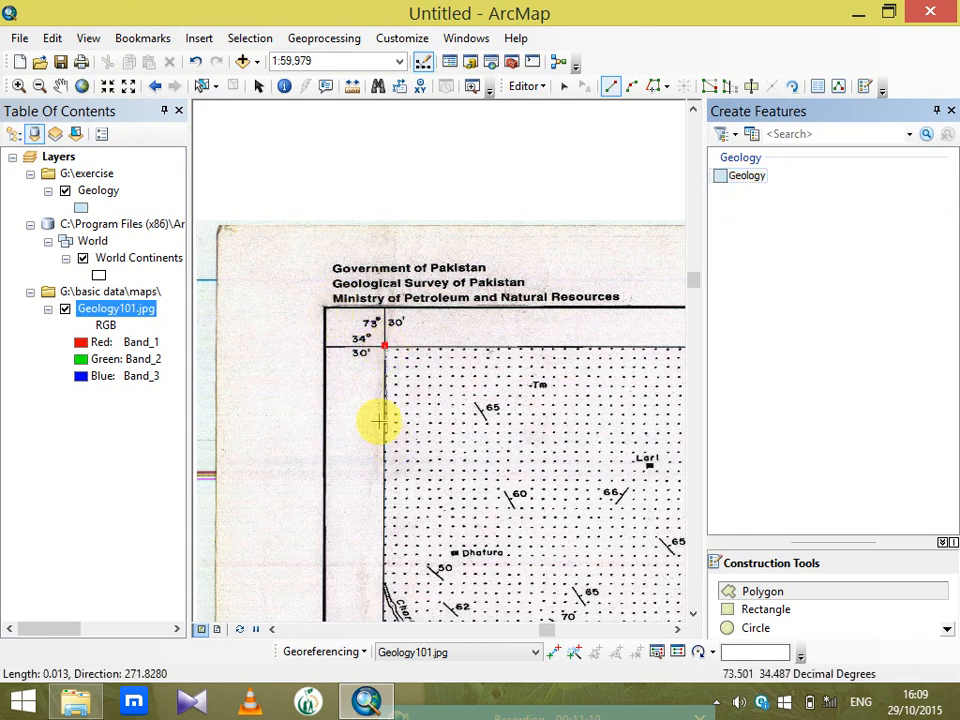
Add polygon vertices at the grid's northeast corner in Bookmark 2 and southeast corner in Bookmark 3
left_click(141, 38)
left_click(172, 123)
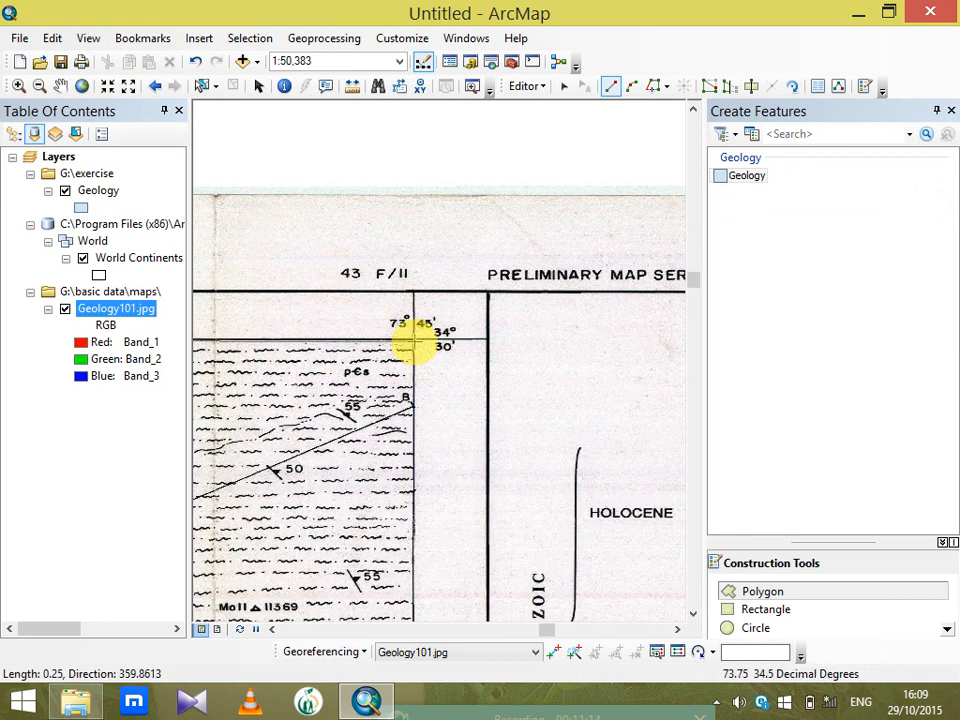
left_click(413, 341)
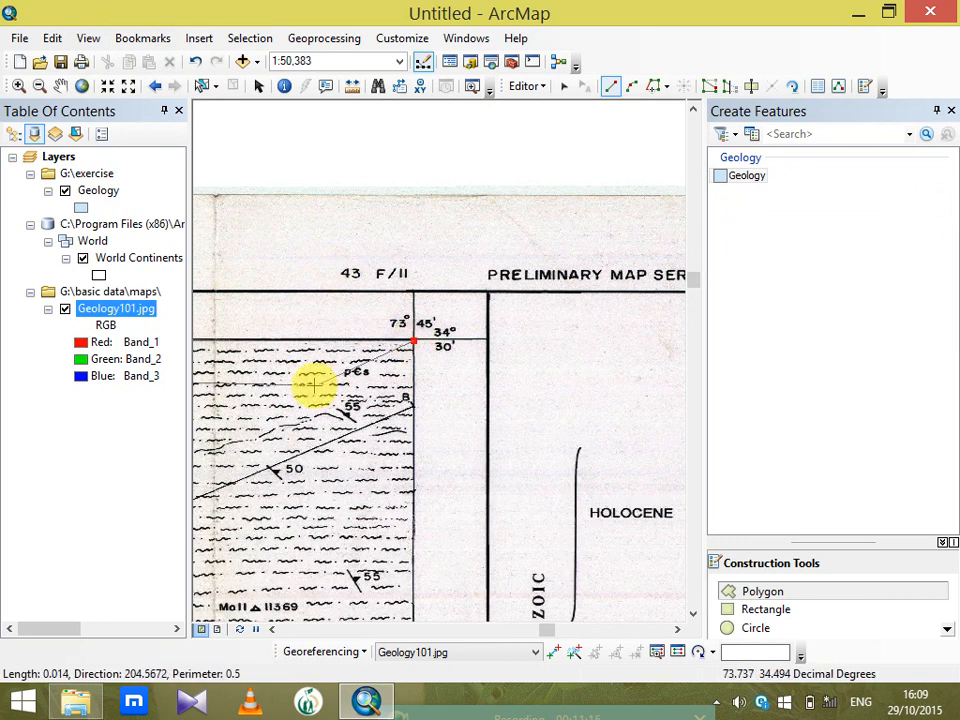
left_click(134, 42)
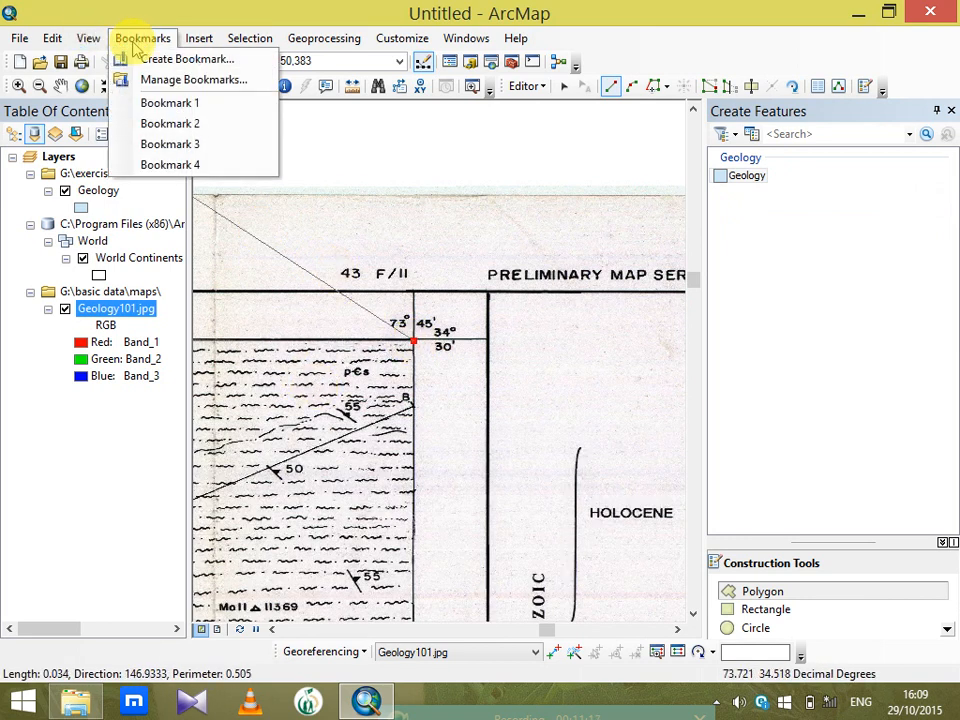
left_click(145, 144)
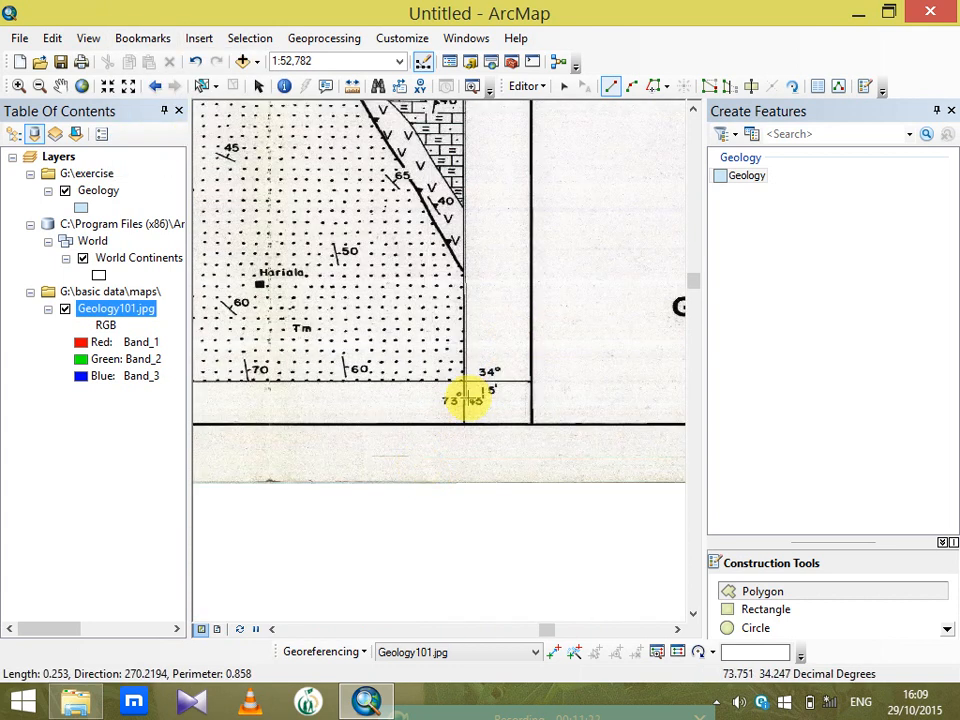
left_click(460, 381)
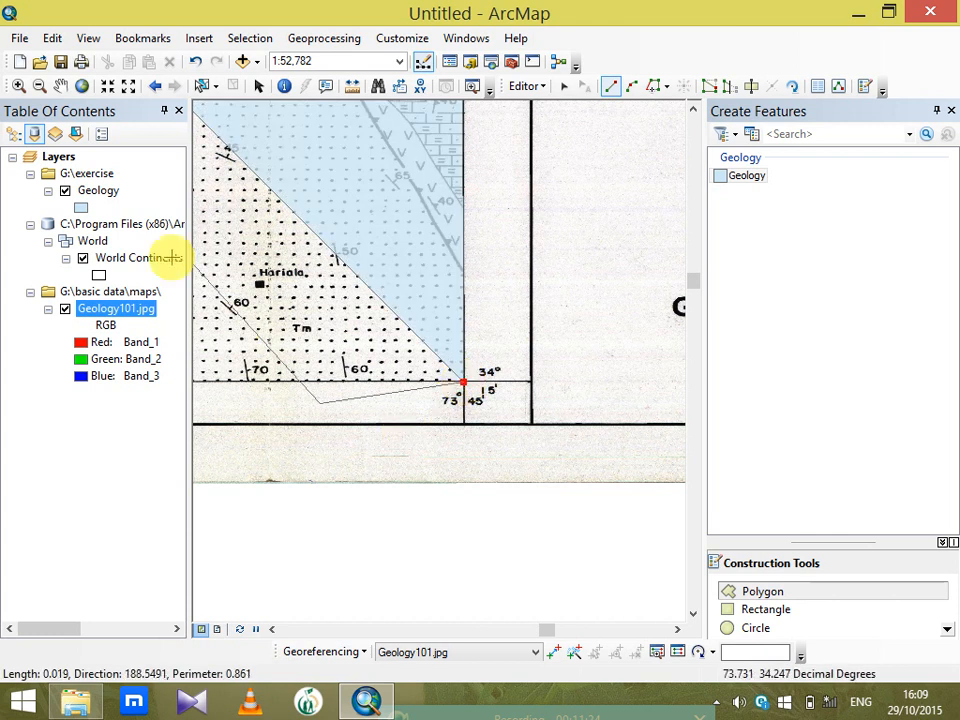
Finish the Geology polygon at the grid's southwest corner in Bookmark 4 and close the Create Features window
left_click(135, 38)
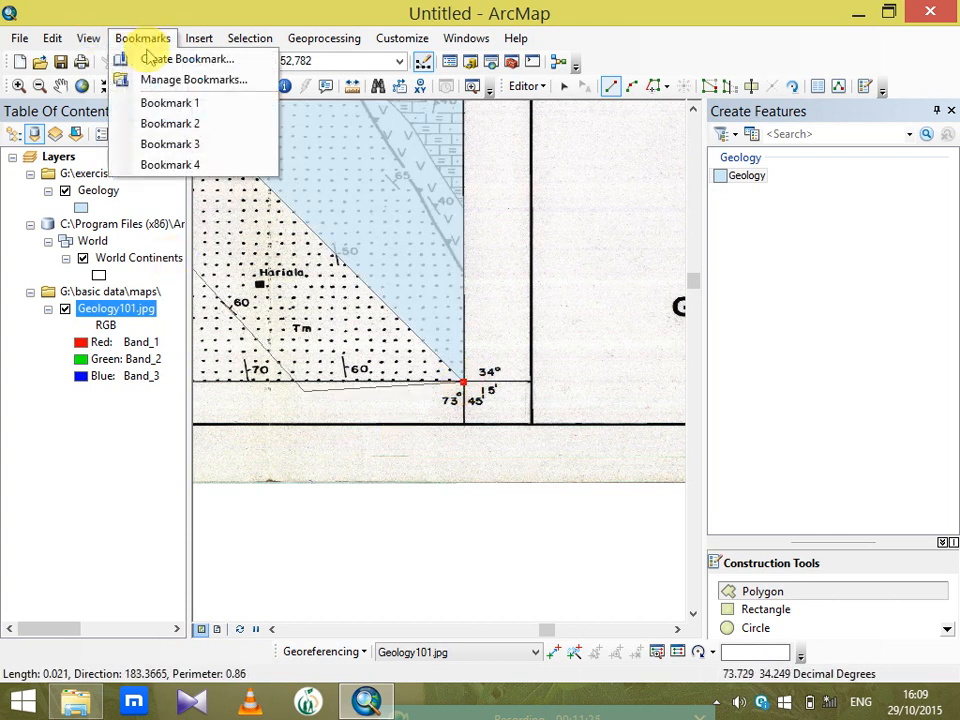
left_click(195, 165)
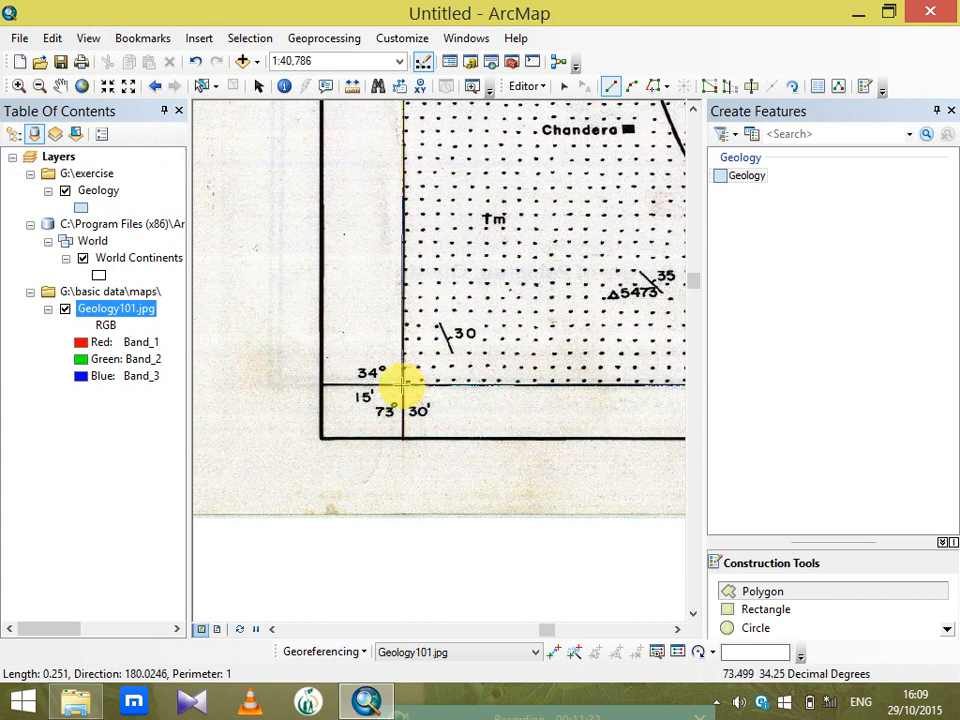
double_click(403, 382)
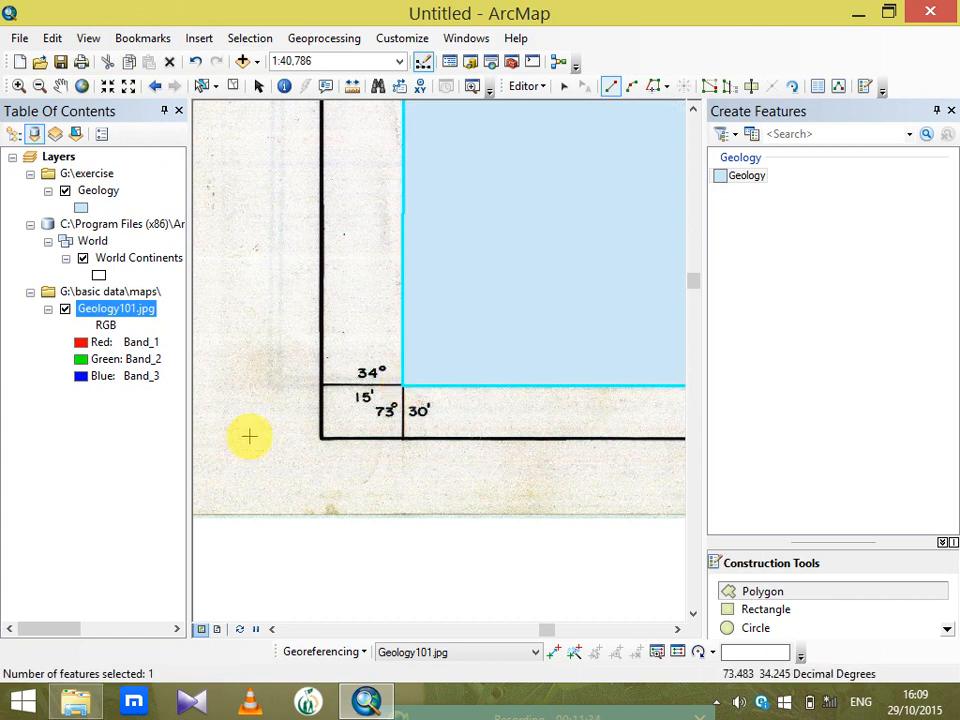
right_click(100, 197)
left_click(140, 284)
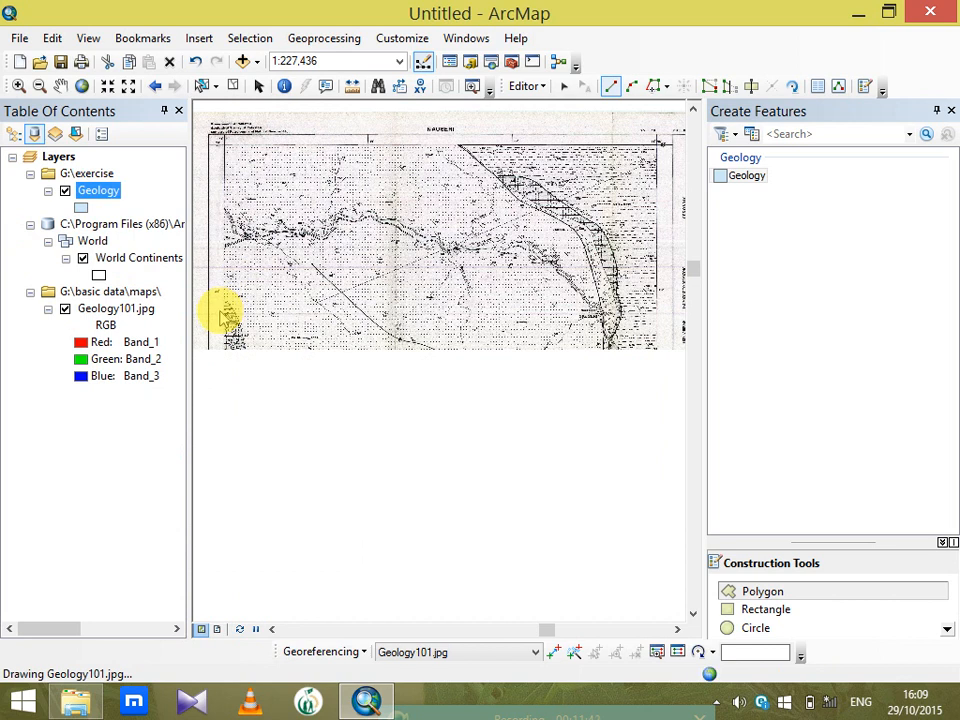
left_click(938, 110)
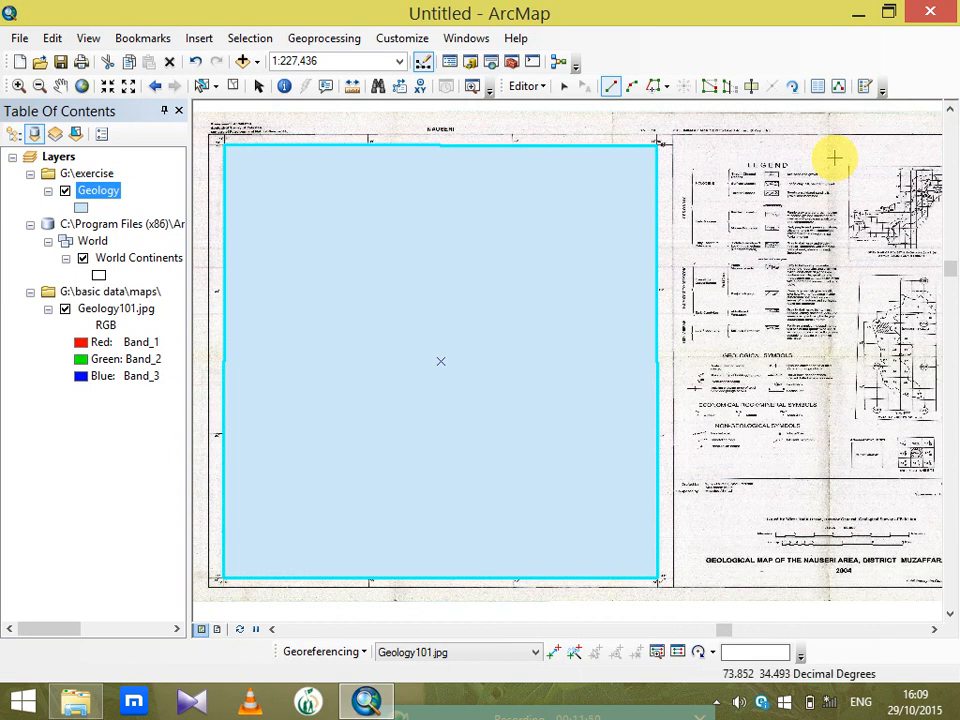
Set the Geology layer's display transparency to 50 percent
right_click(96, 192)
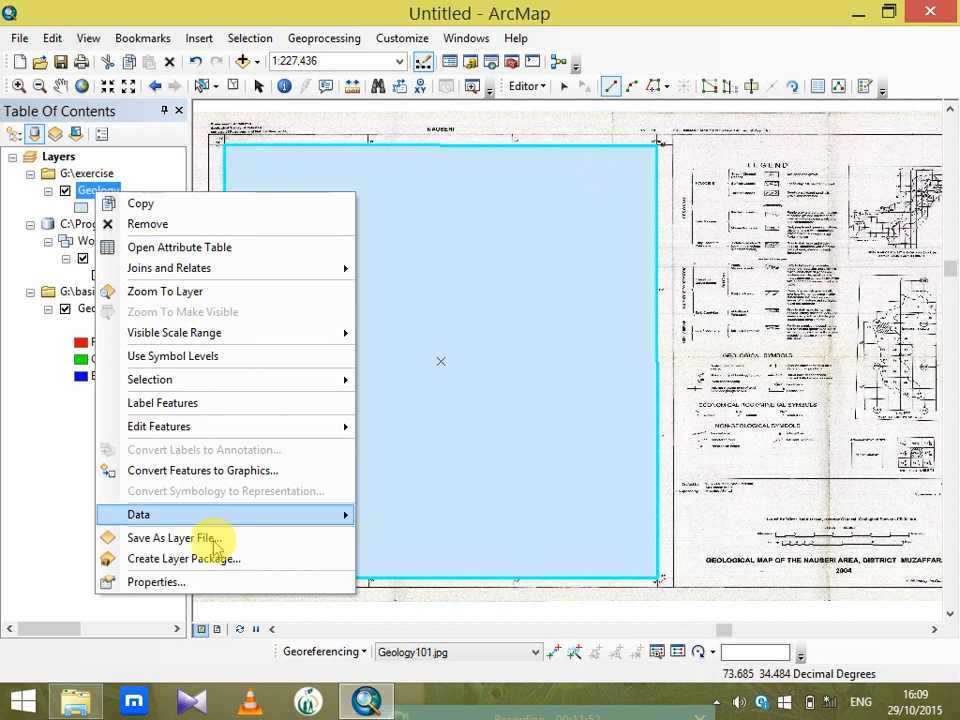
left_click(202, 580)
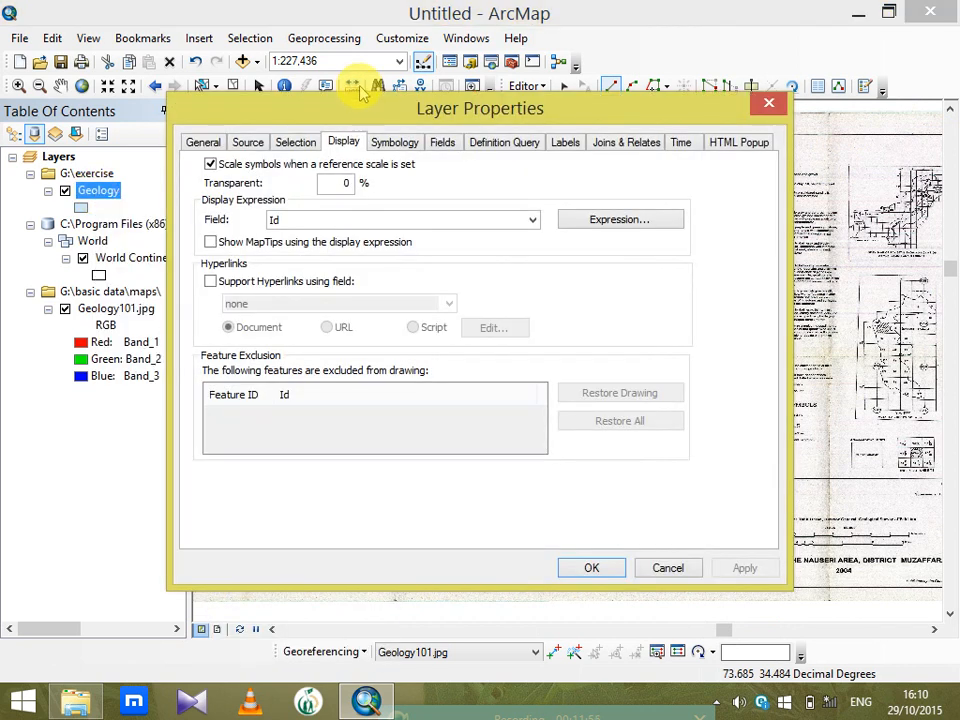
double_click(340, 182)
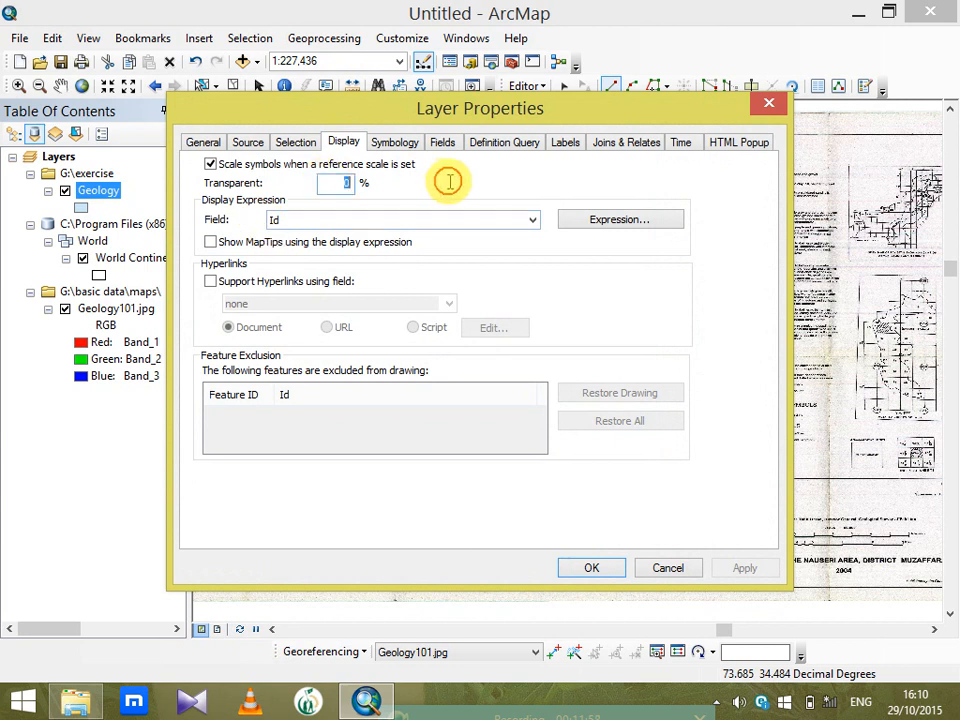
type("50")
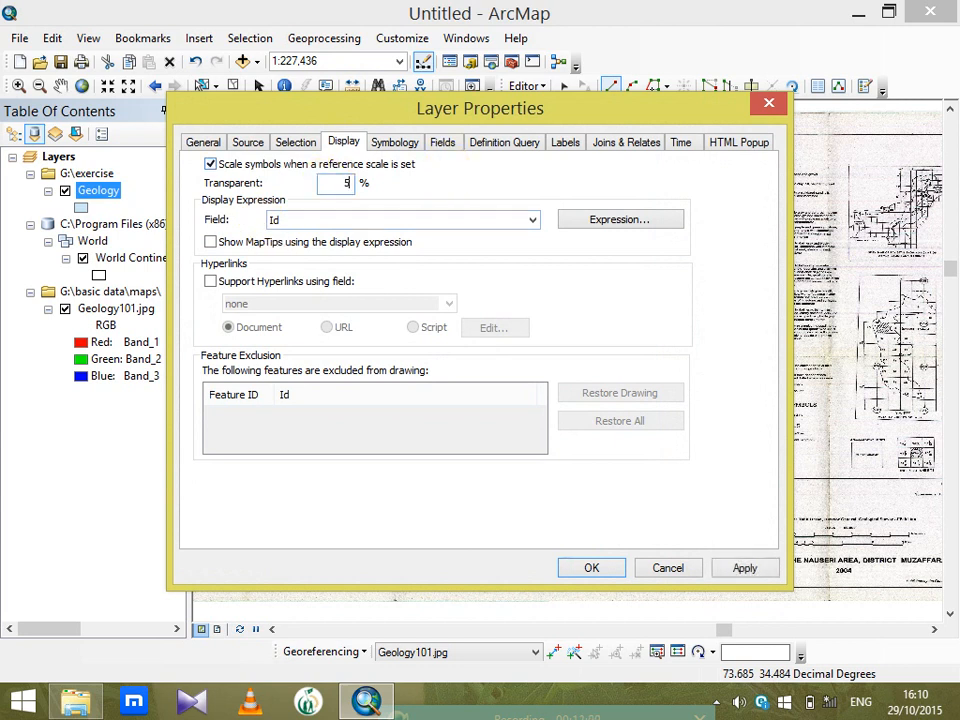
left_click(590, 568)
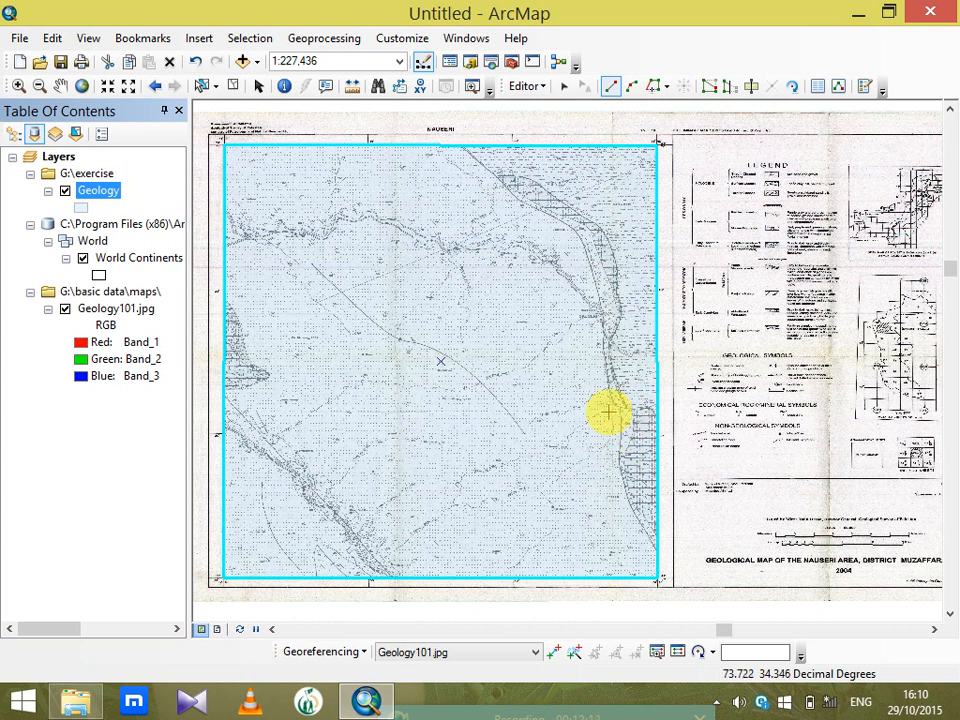
Try to cut the polygons selected near the map's western edge with the Cut Polygons tool
scroll(231, 354, "up", 4)
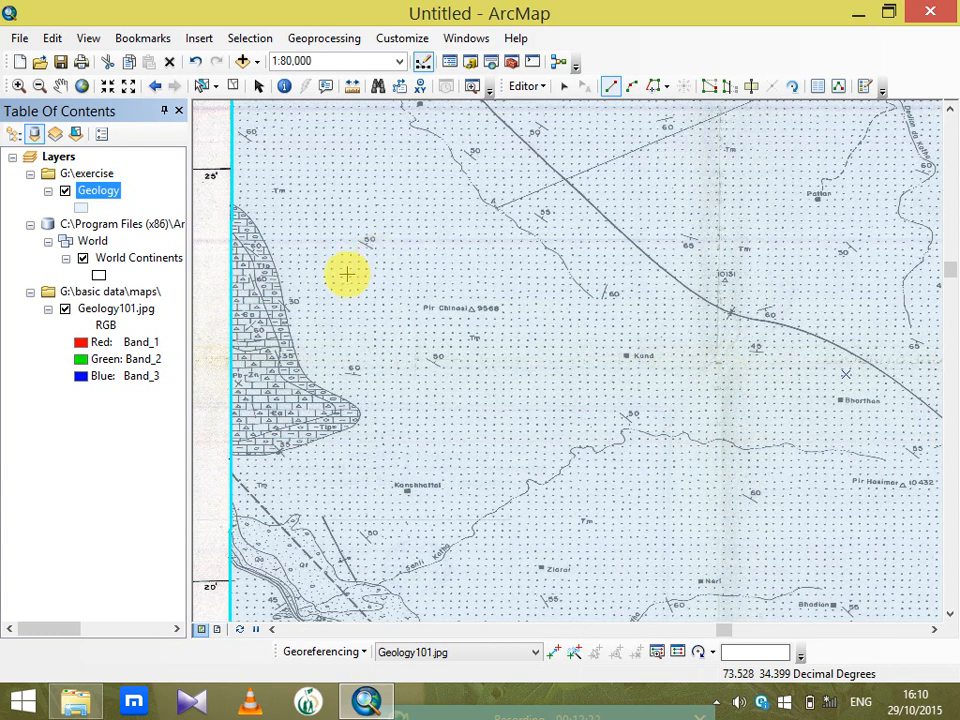
left_click(564, 85)
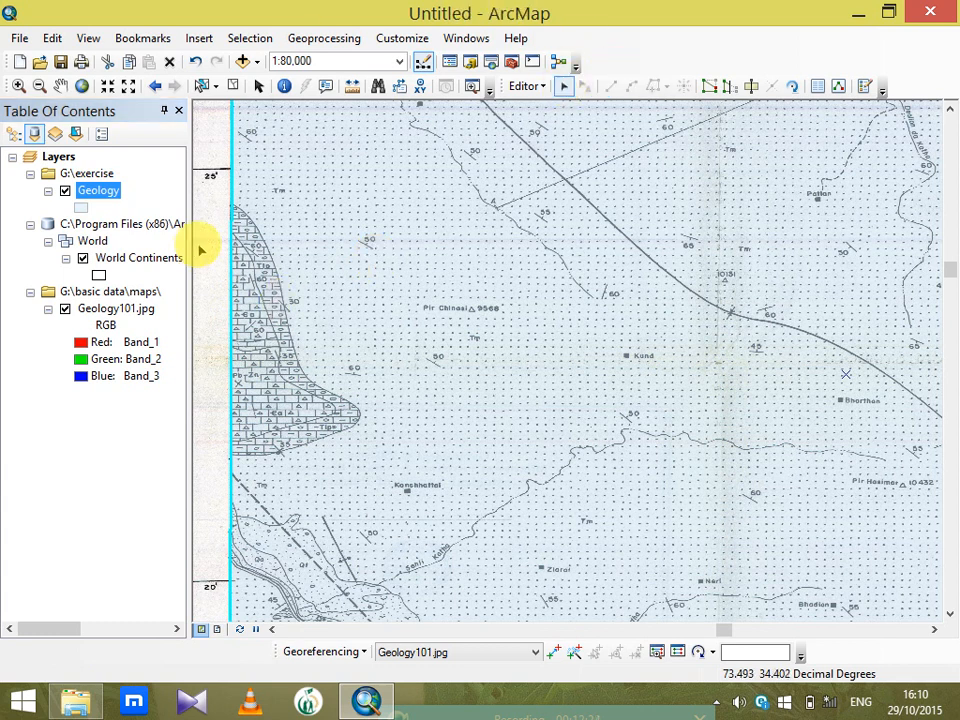
left_click(298, 263)
left_click(297, 259, "shift")
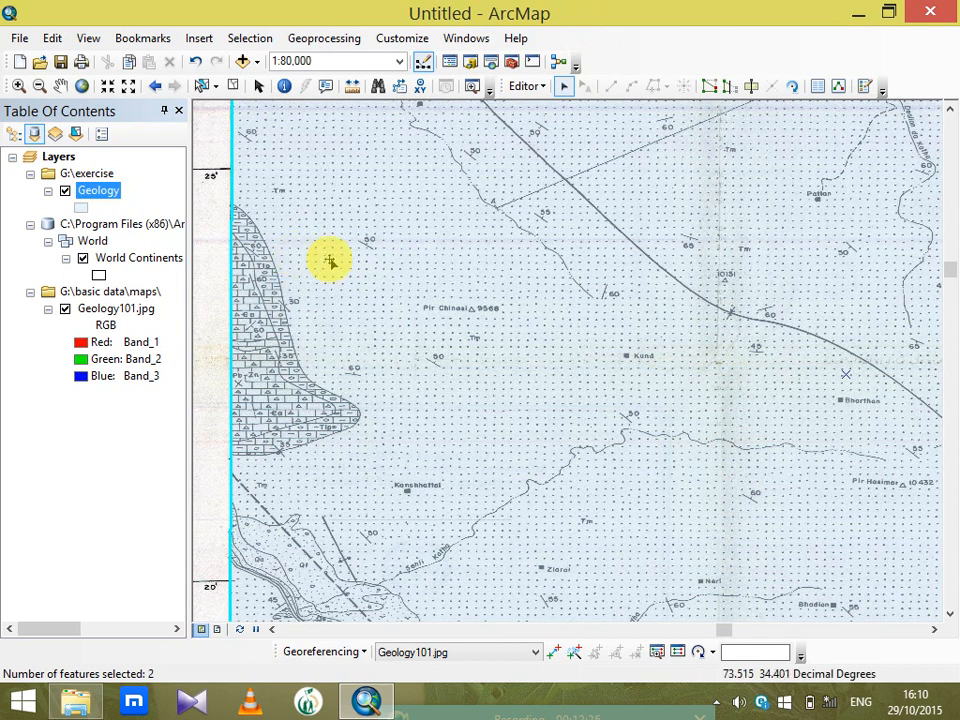
left_click(751, 86)
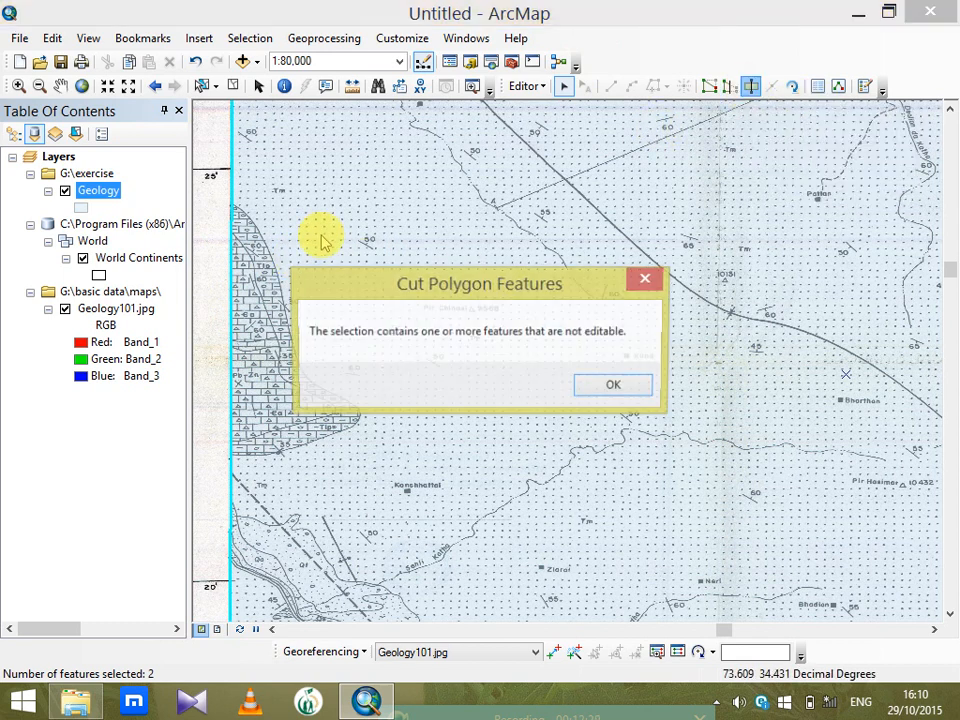
left_click(617, 386)
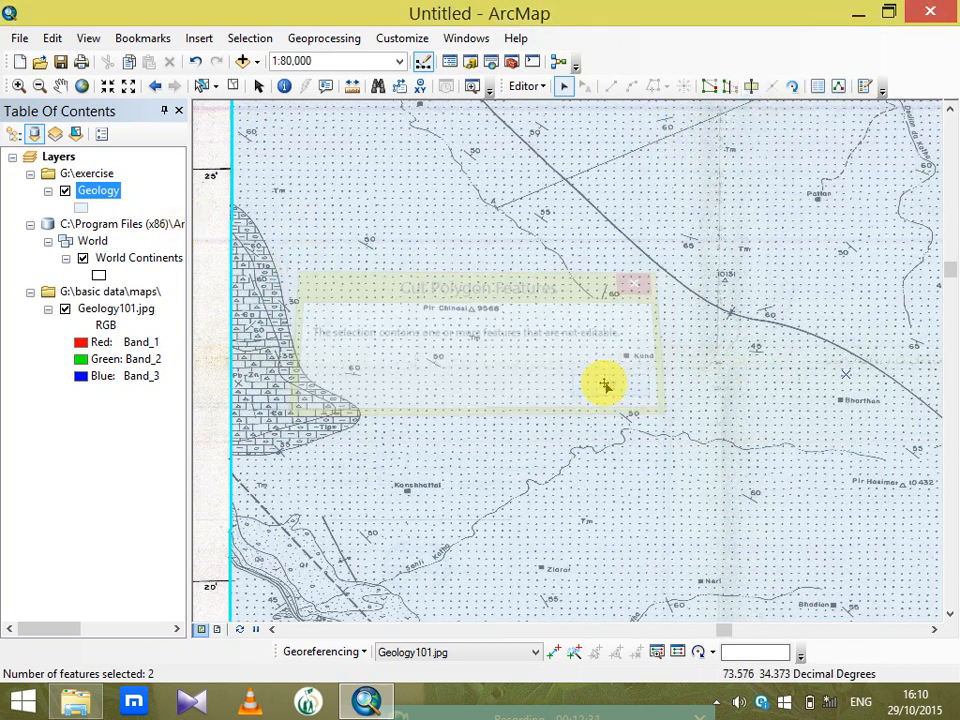
left_click(751, 87)
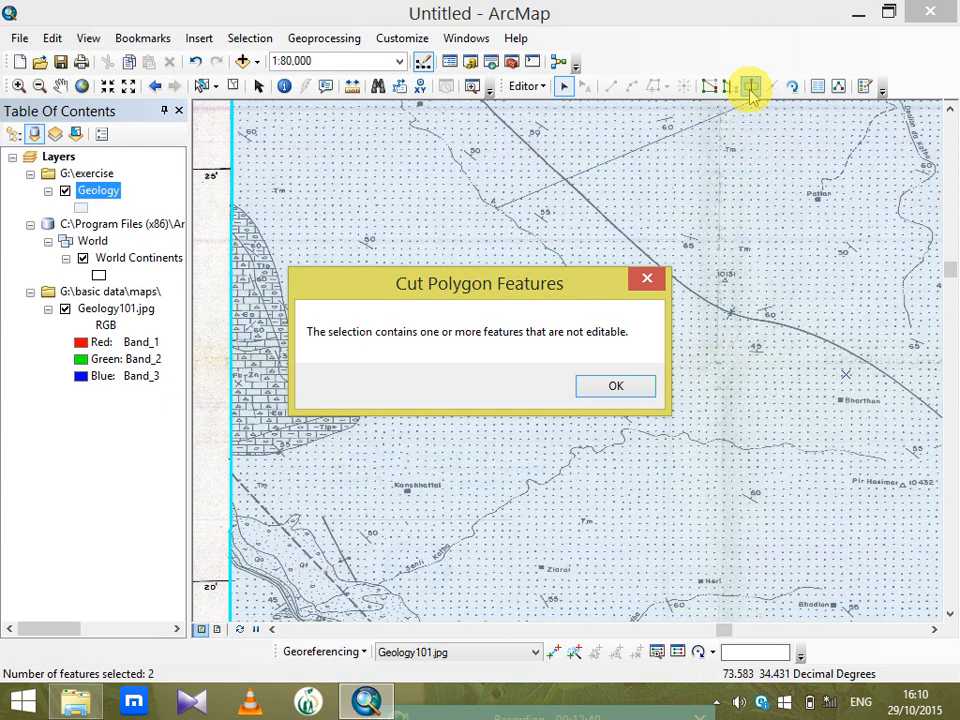
left_click(624, 390)
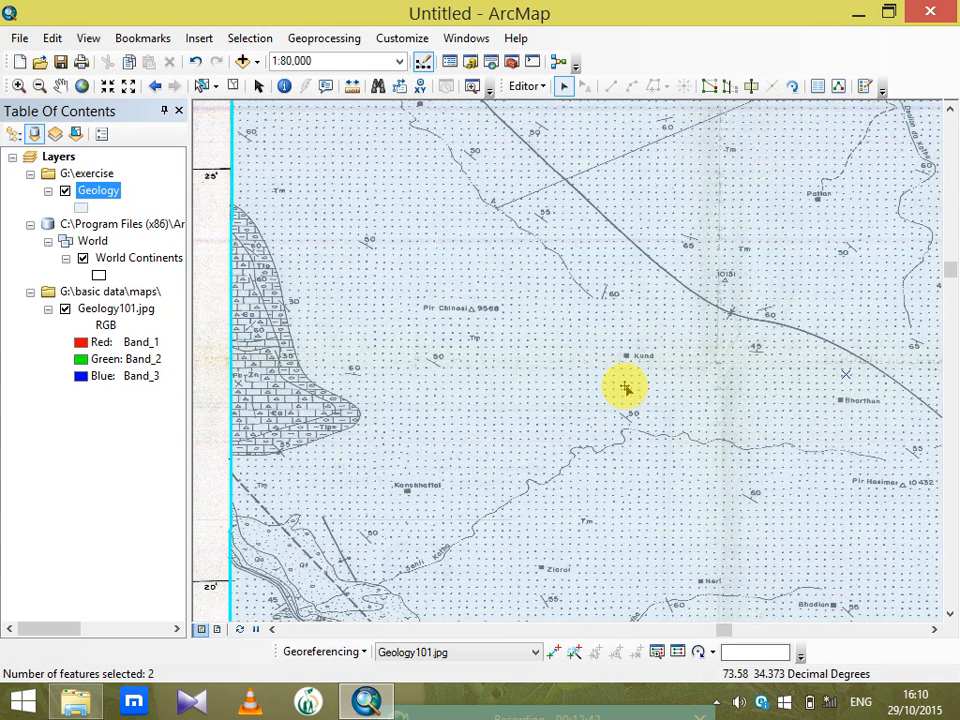
Hide the World Continents layer and try the Cut Polygons tool again
left_click(83, 258)
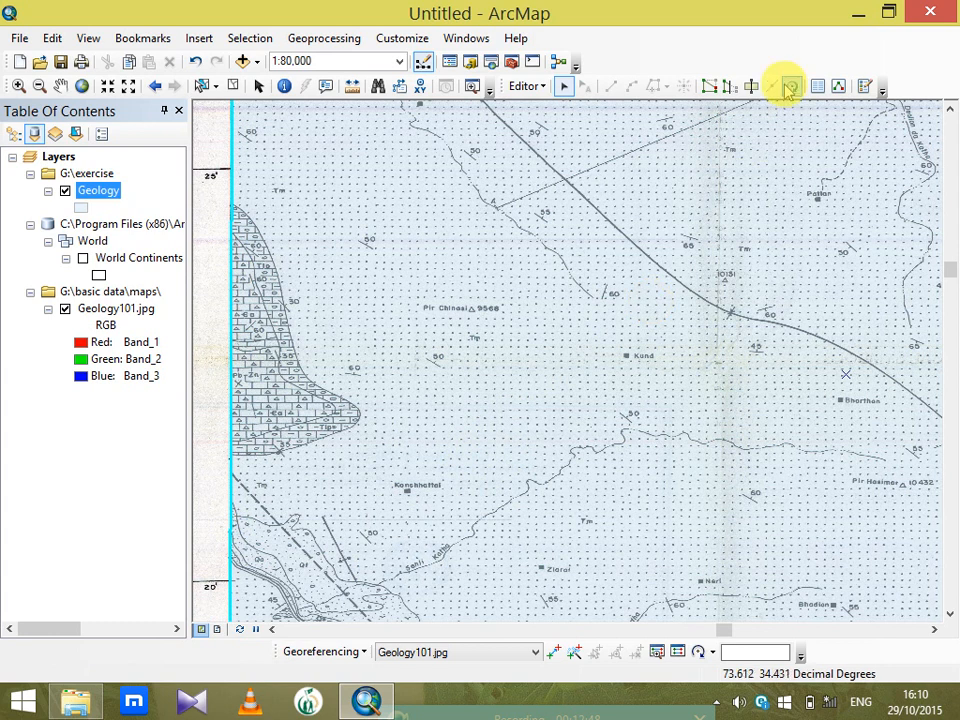
left_click(752, 87)
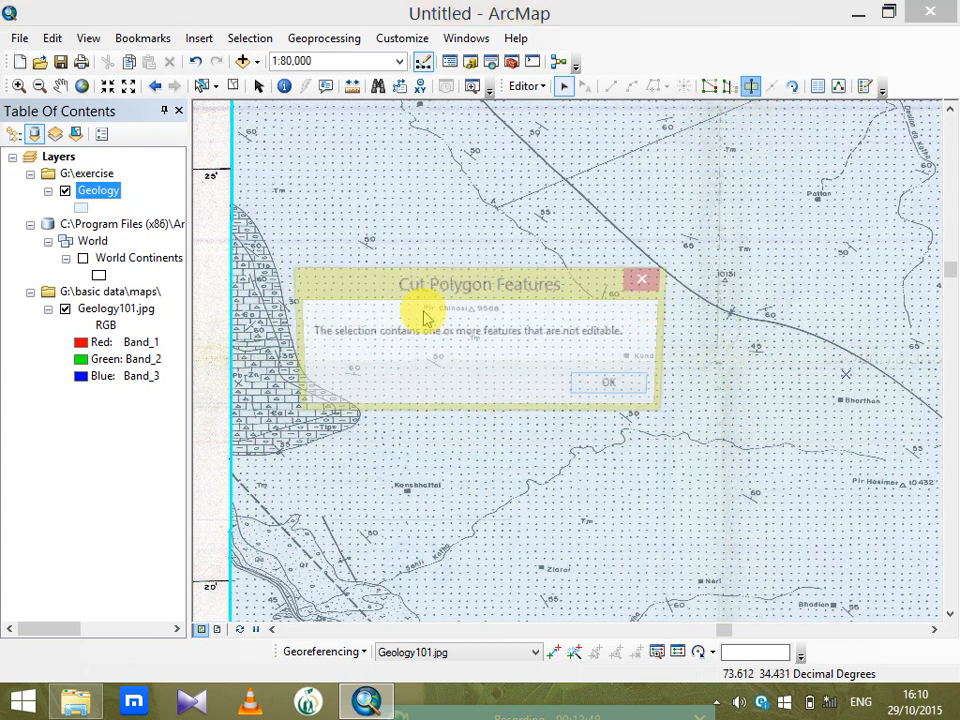
left_click(602, 390)
Remove the geodatabase source containing the World Continents layer from the map
left_click(47, 223)
right_click(104, 226)
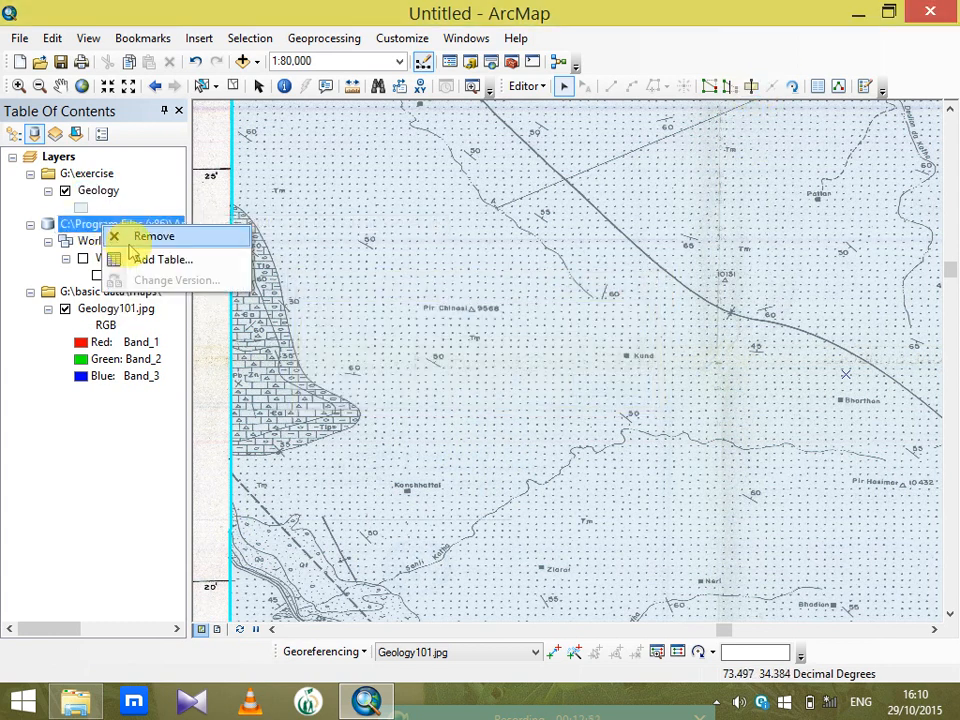
left_click(140, 238)
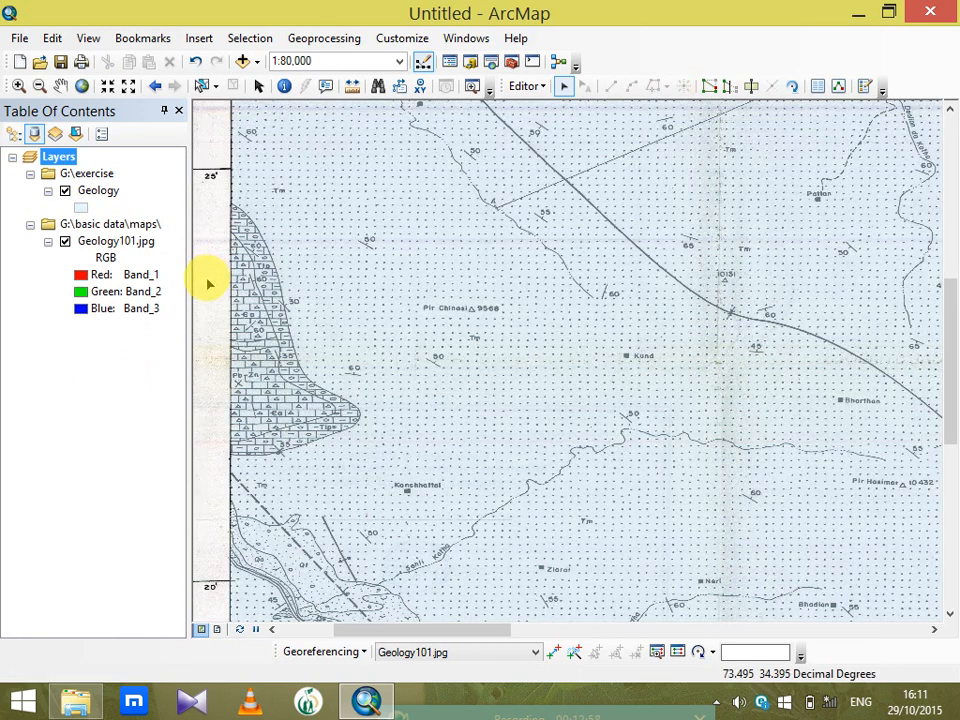
left_click(360, 284)
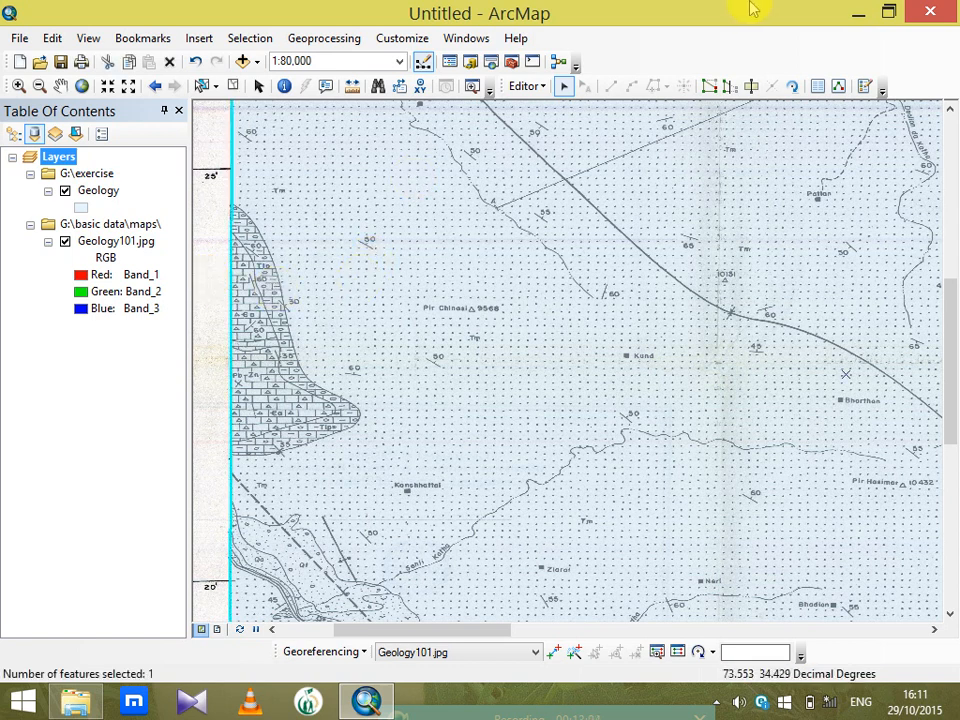
left_click(751, 86)
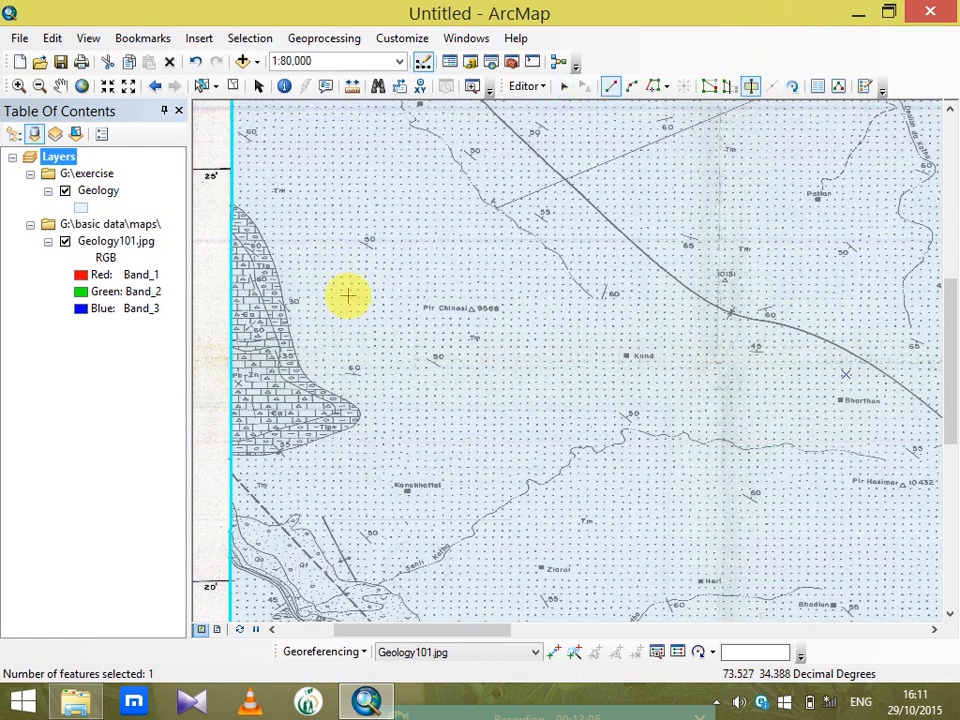
left_click(213, 217)
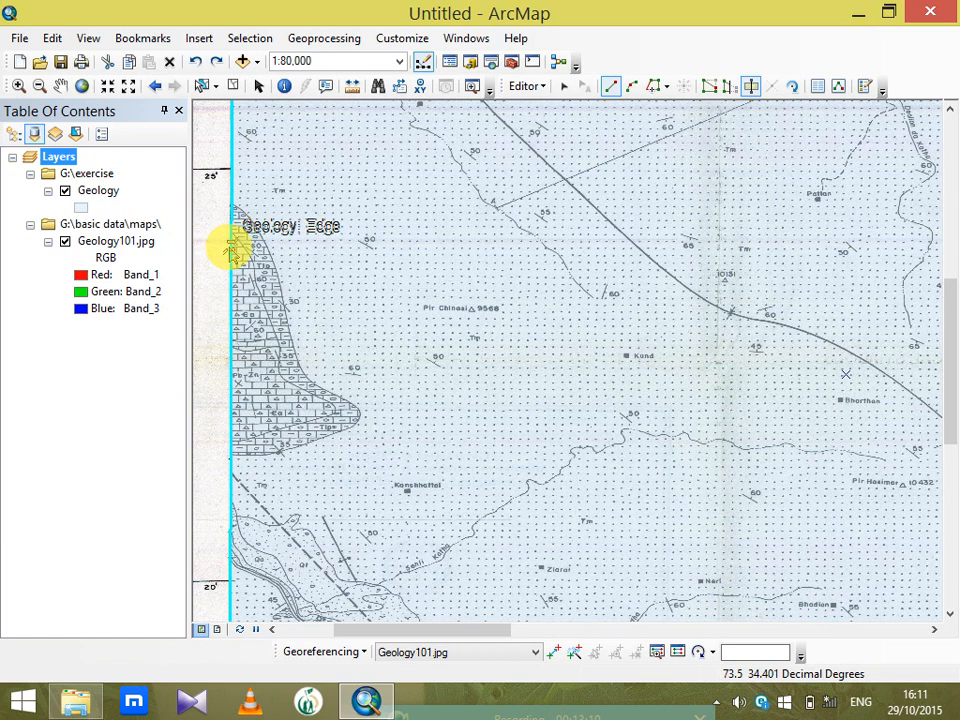
Stop the edit session and save the edits to the Geology layer
left_click(525, 86)
left_click(550, 127)
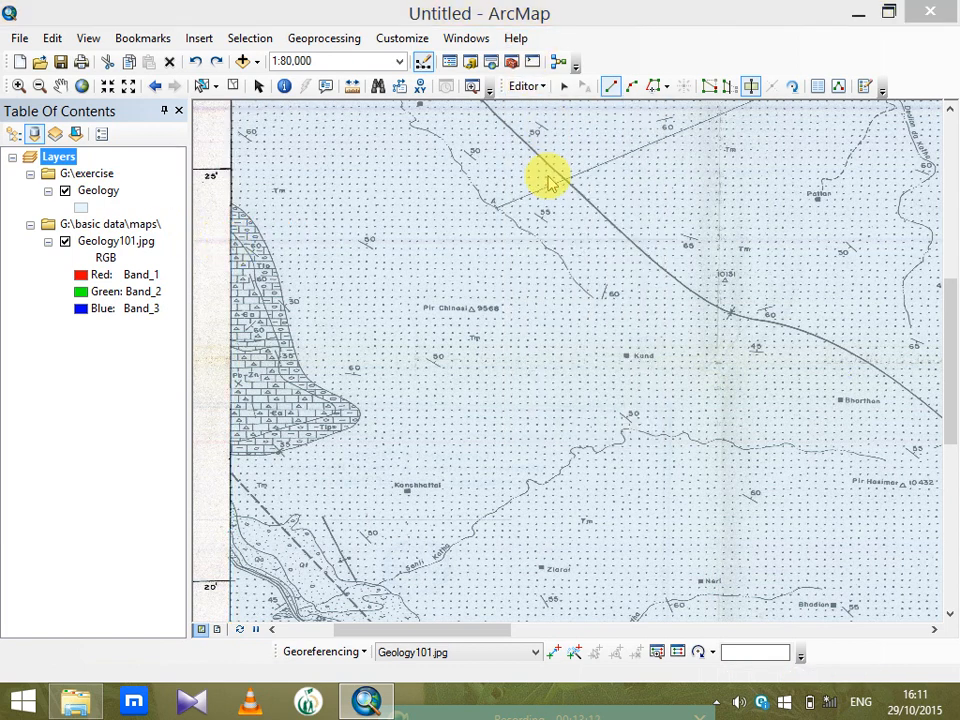
left_click(446, 418)
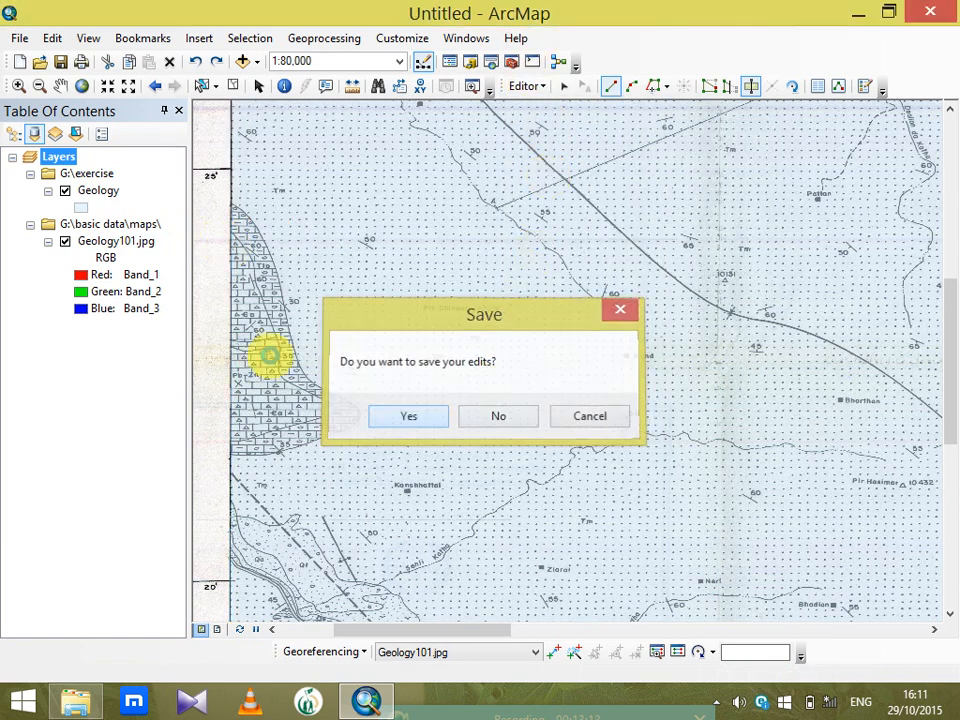
Open the Geology layer's attribute table and start adding a field named Geo
right_click(95, 191)
left_click(137, 245)
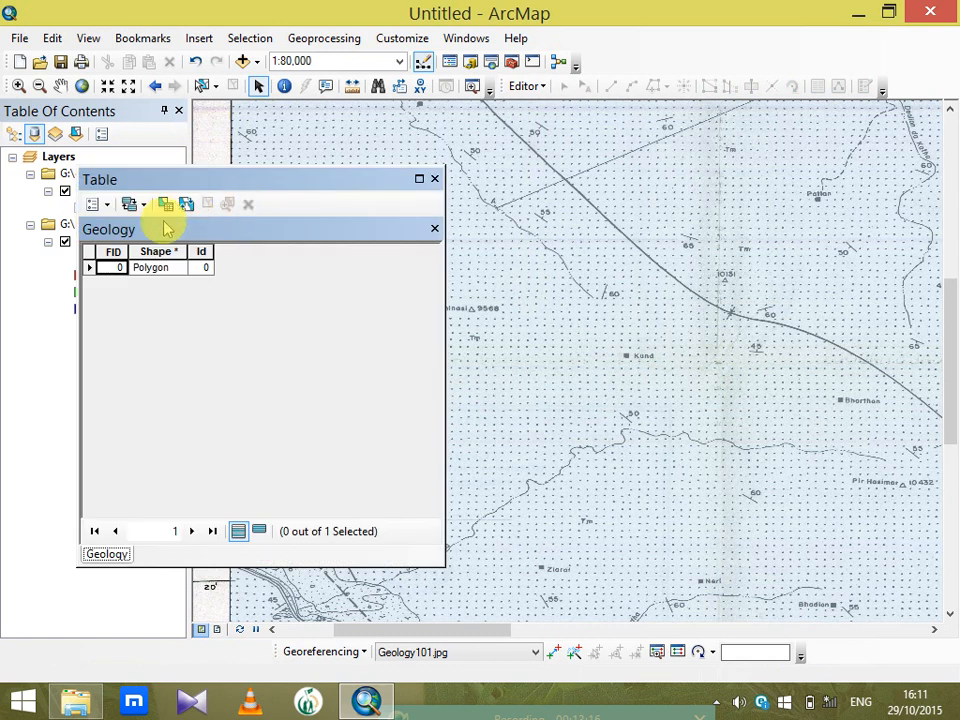
left_click(97, 204)
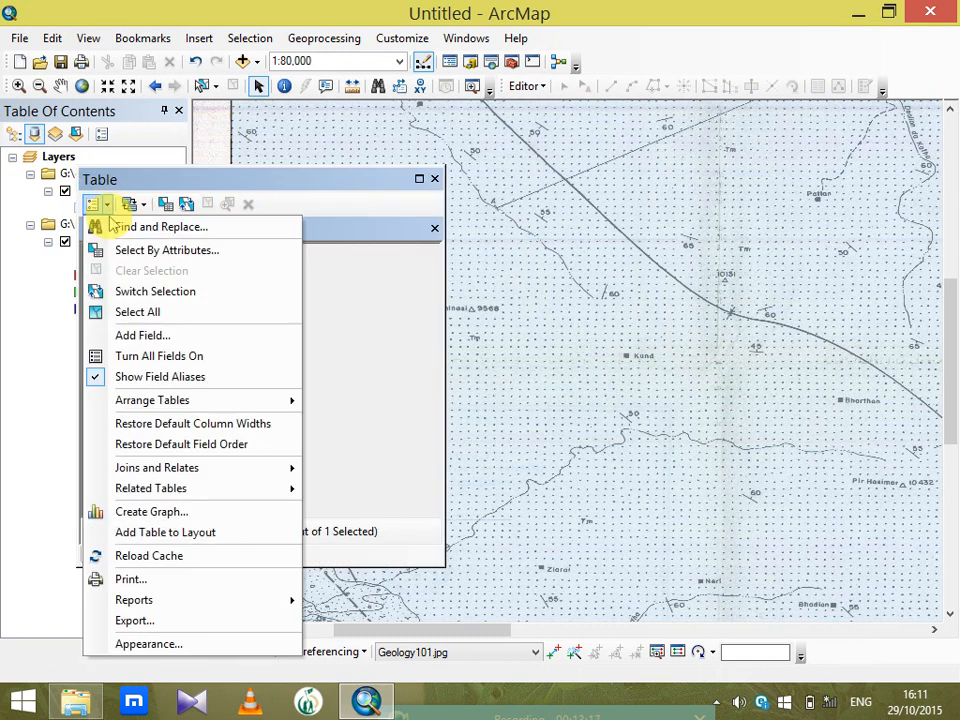
left_click(145, 335)
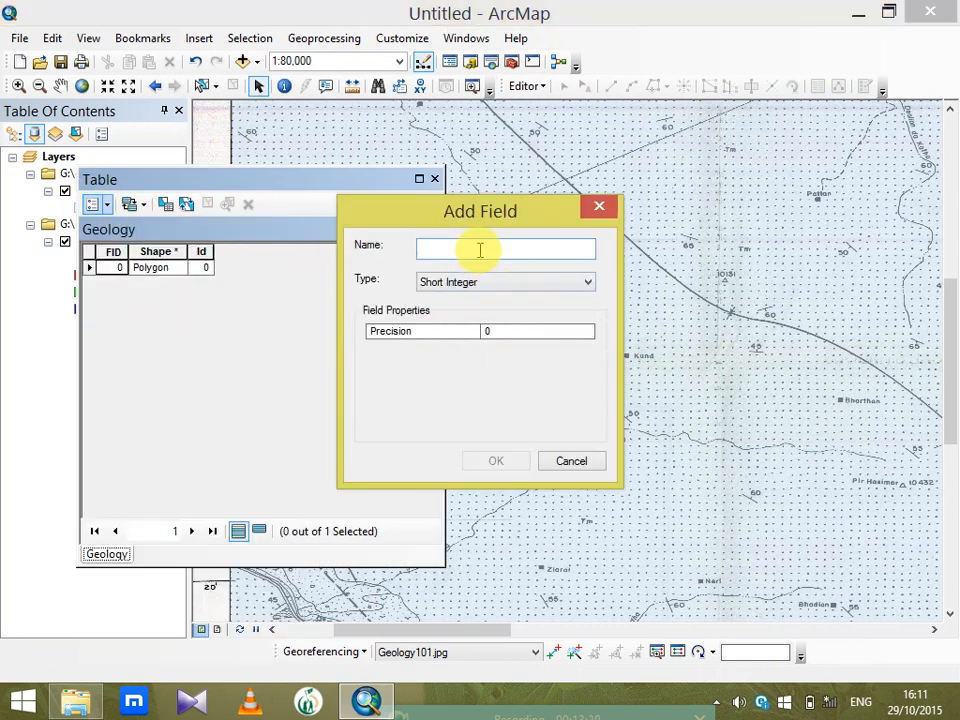
key("Caps_Lock")
type("G")
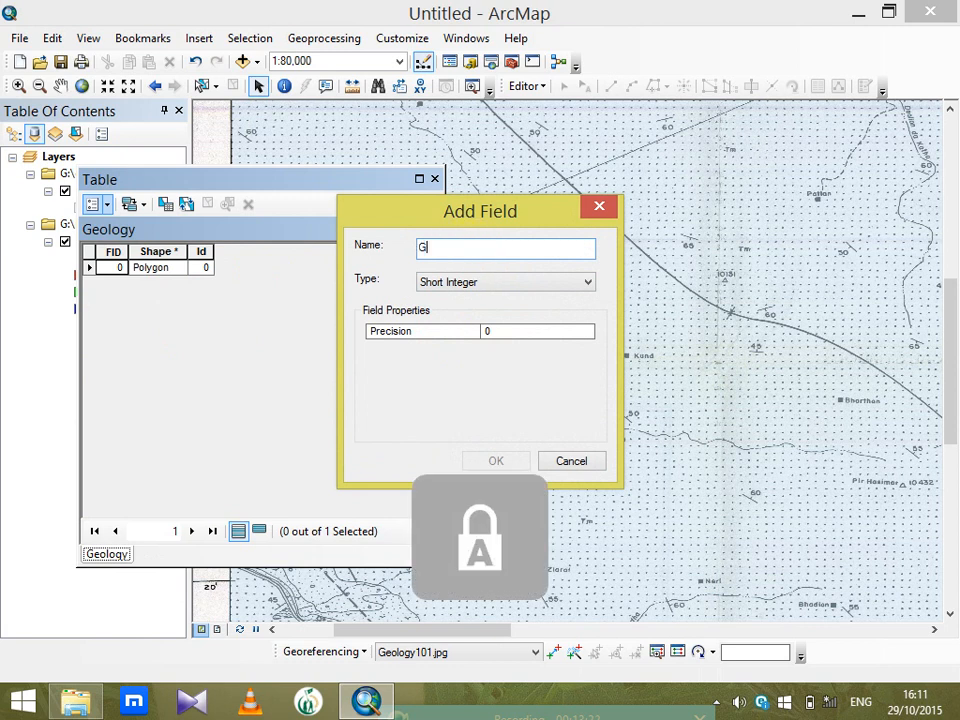
key("Caps_Lock")
type("e")
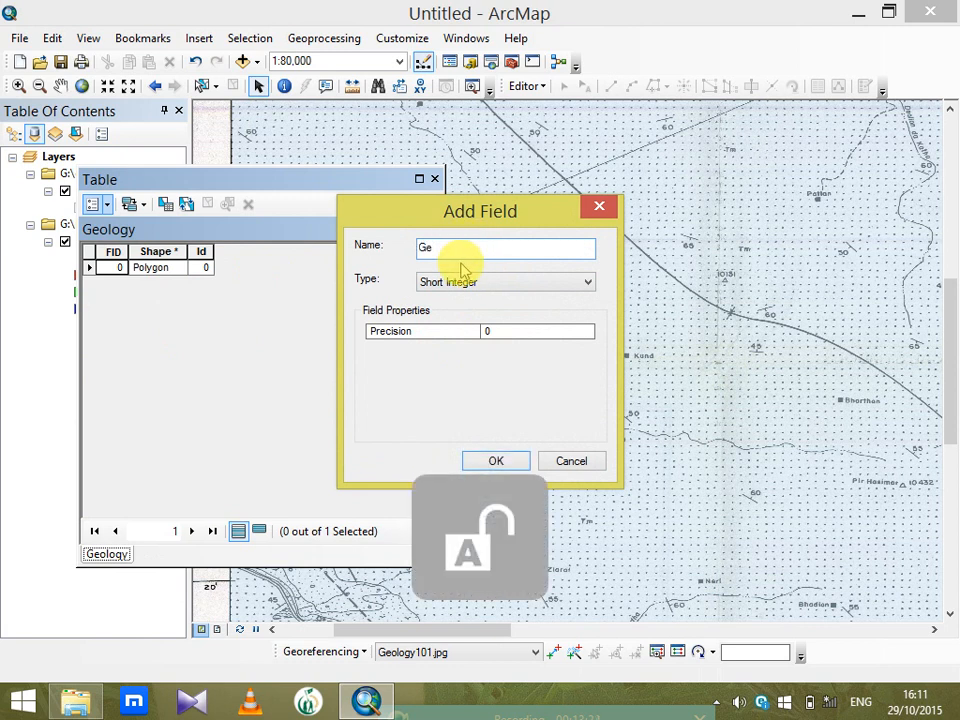
type("o")
Make the Geo field a Text field with length 25, create it, and close the attribute table
left_click(482, 281)
left_click(474, 347)
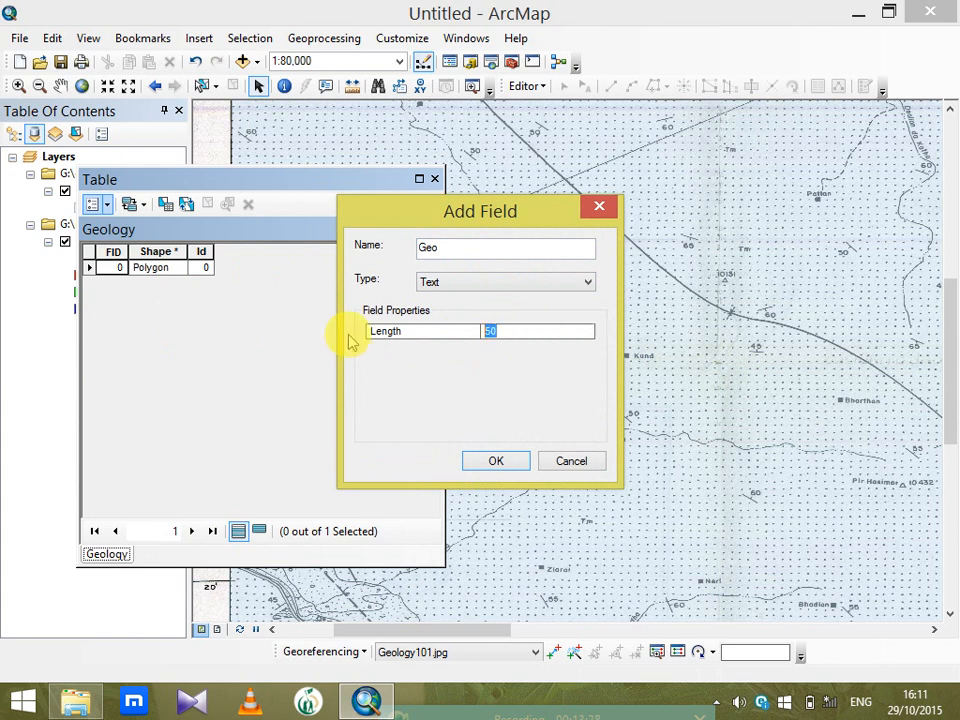
type("25")
left_click(500, 464)
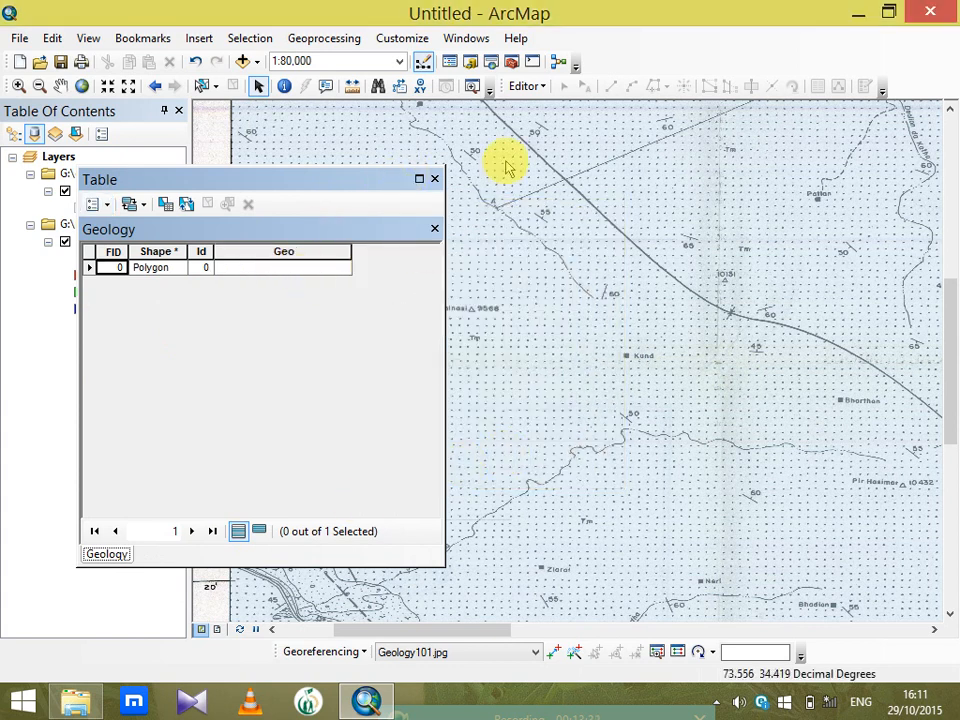
left_click(436, 180)
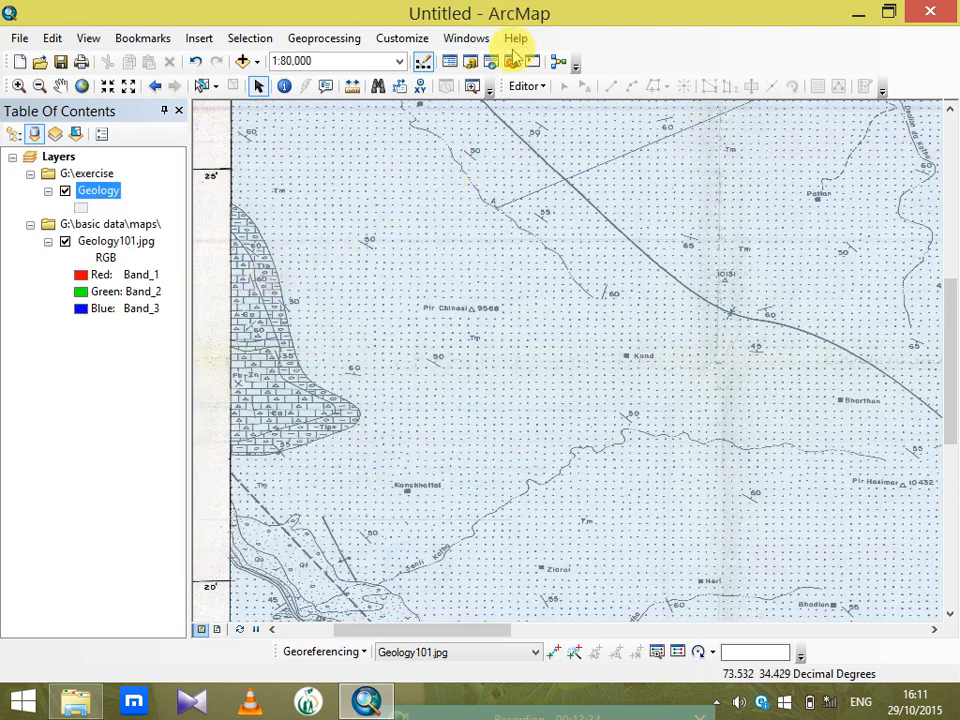
Start a new edit session on the Geology layer
left_click(523, 86)
left_click(548, 106)
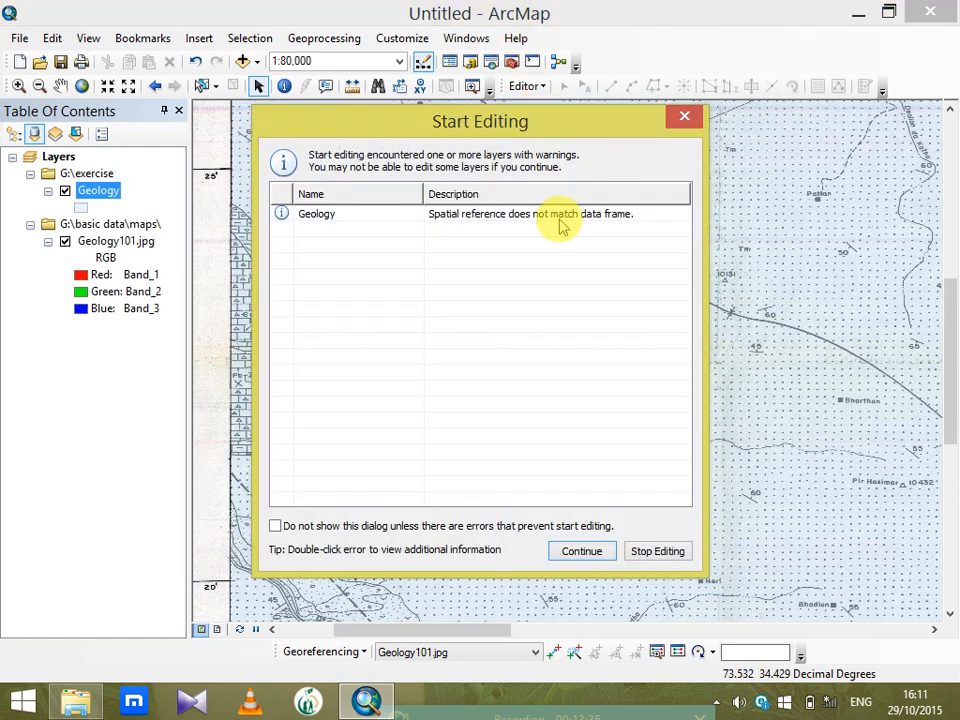
left_click(566, 551)
Select the Geology polygon and cut it along the inner boundary of the brick-patterned outcrop on the map's west edge, between 25' and 20'
left_click(285, 315)
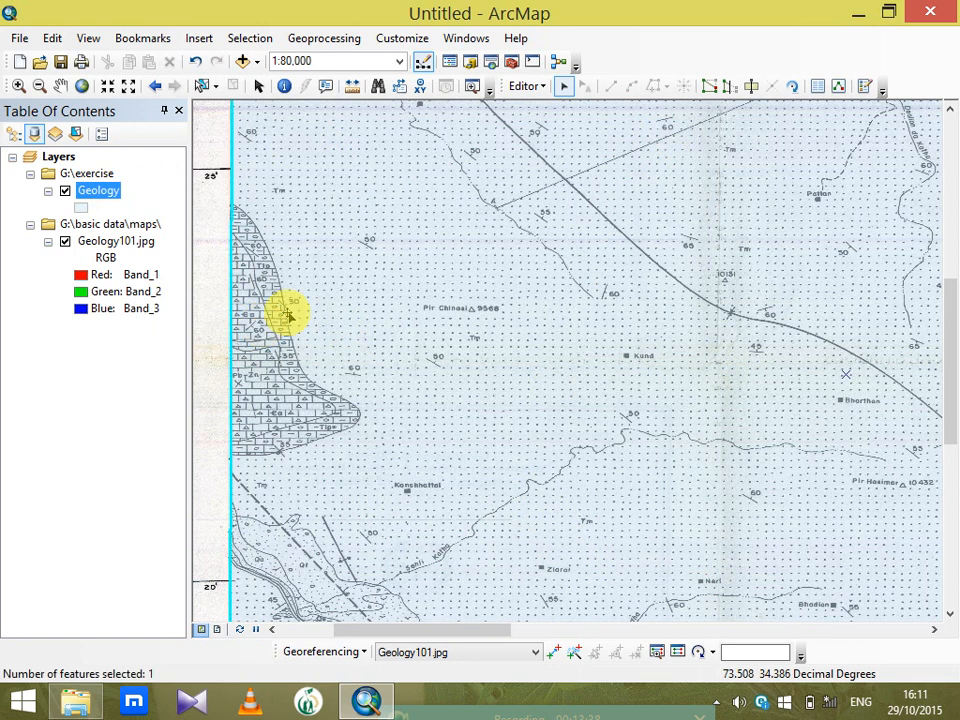
left_click(750, 88)
left_click(204, 204)
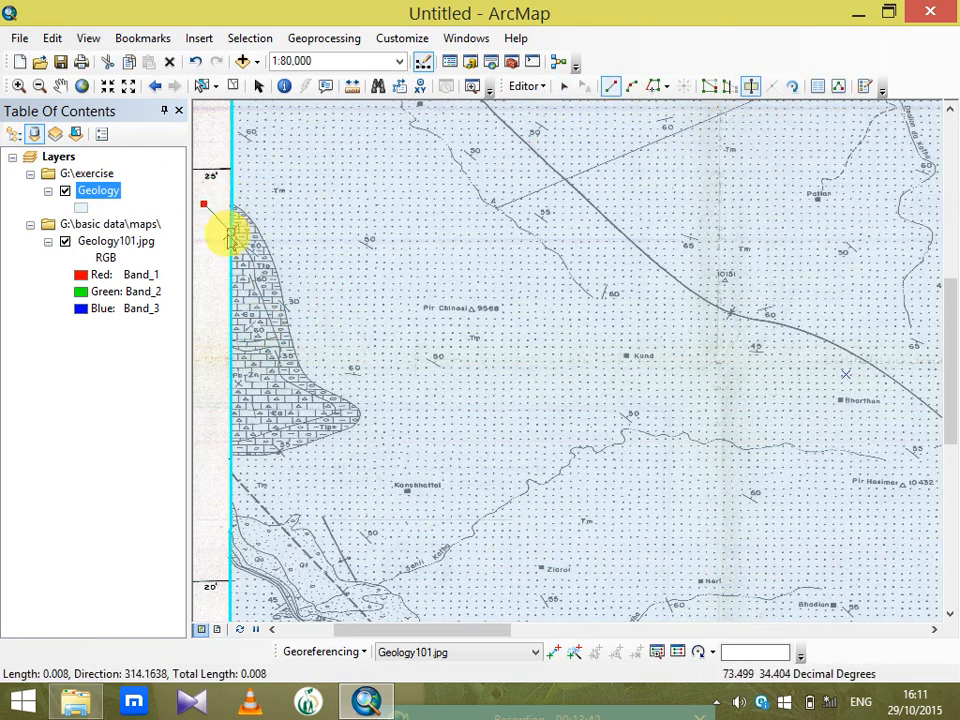
left_click(231, 233)
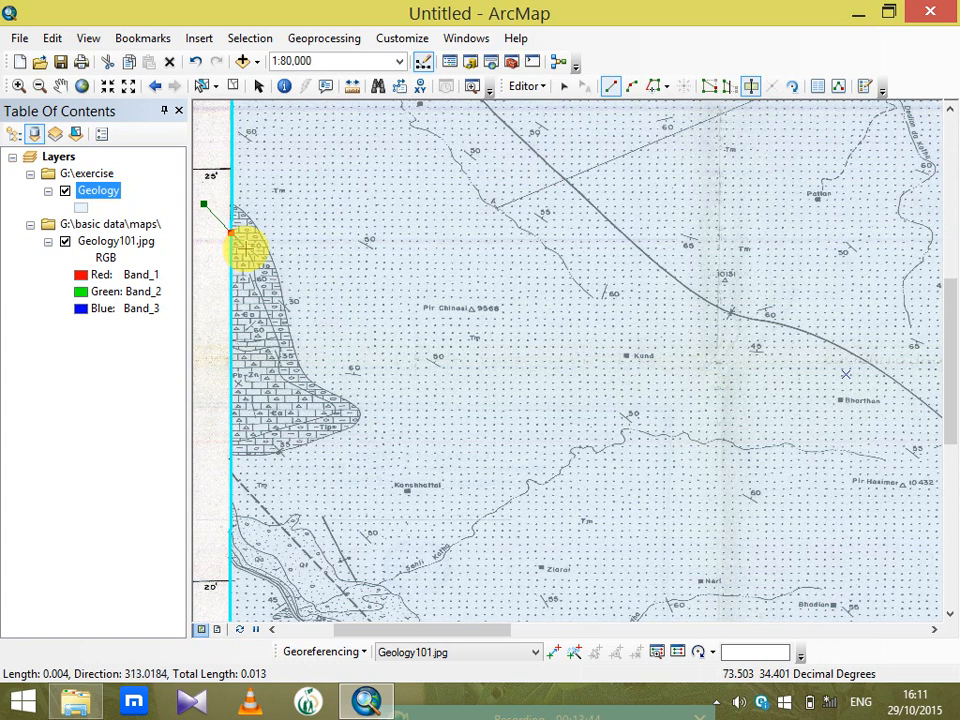
left_click(254, 262)
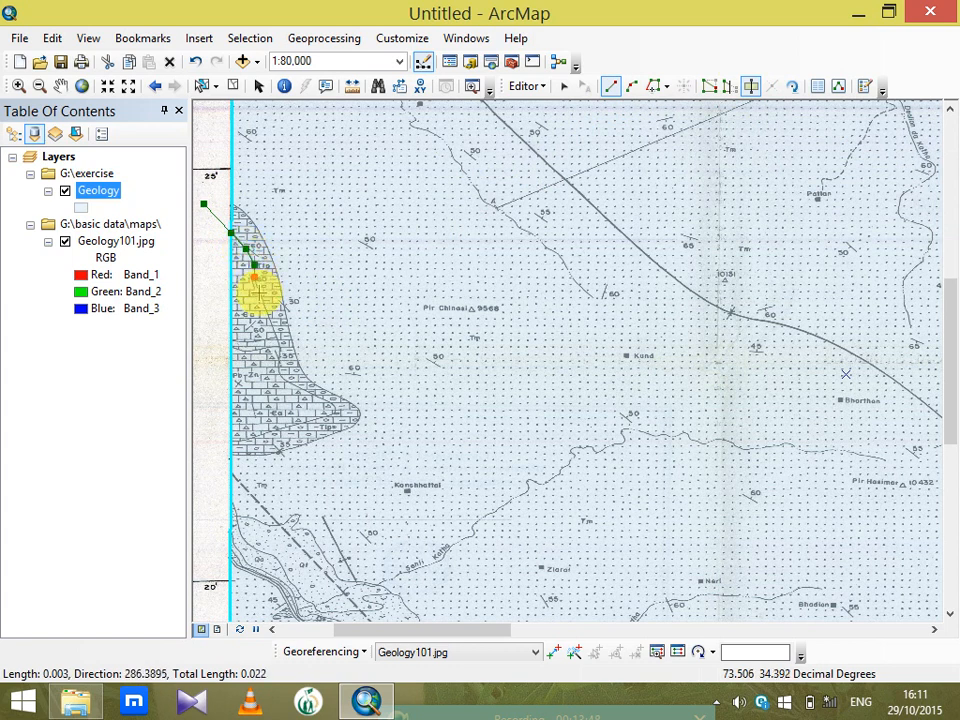
left_click(259, 293)
left_click(268, 318)
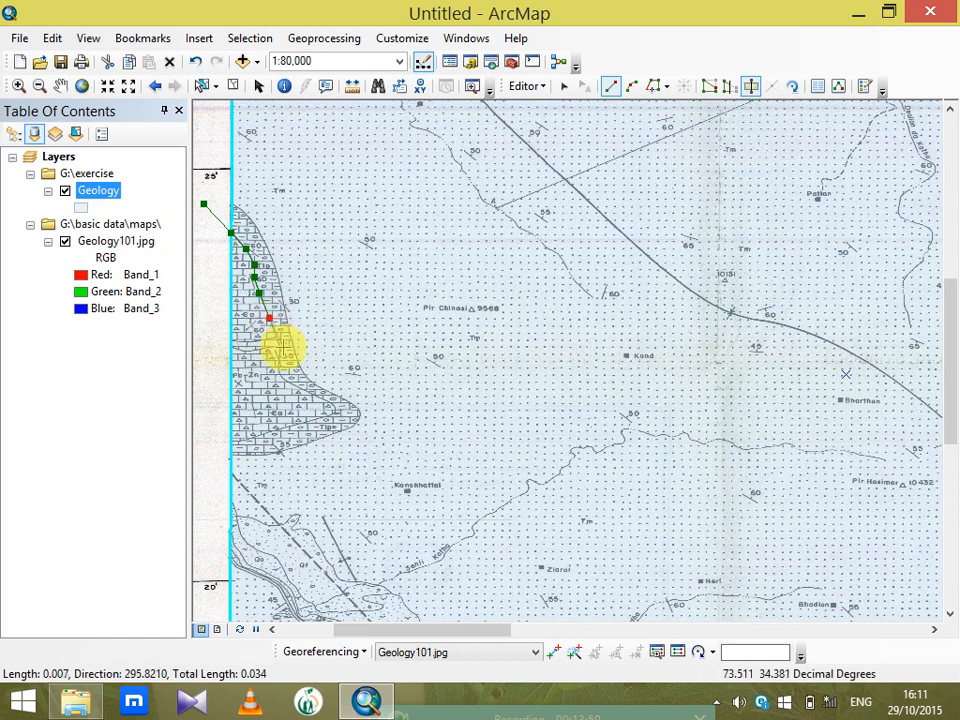
left_click(280, 350)
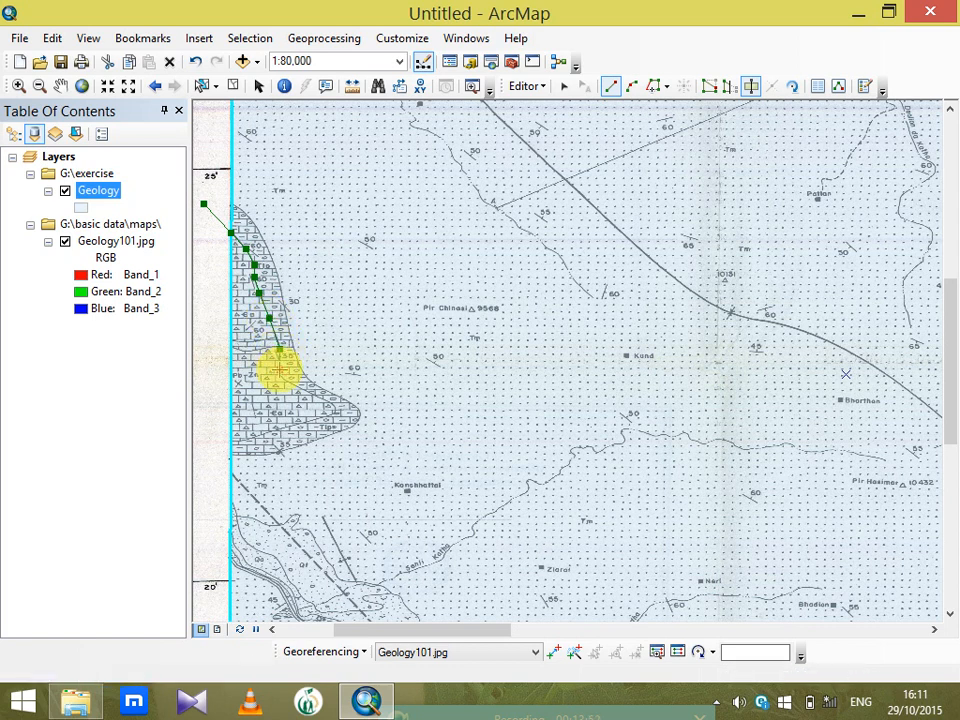
left_click(280, 370)
left_click(283, 382)
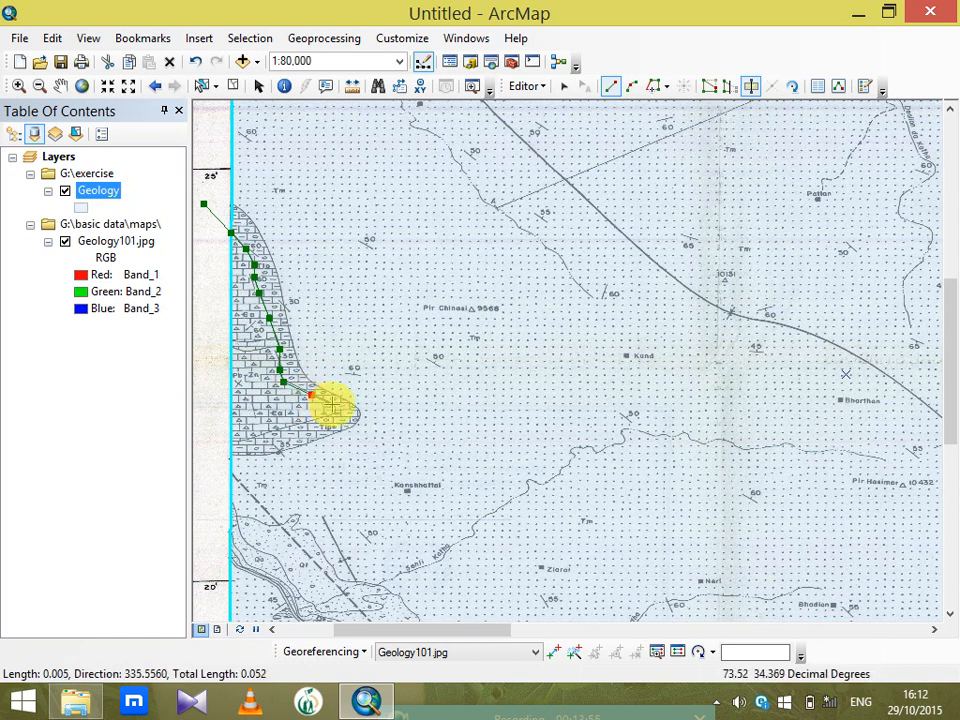
left_click(331, 404)
left_click(336, 412)
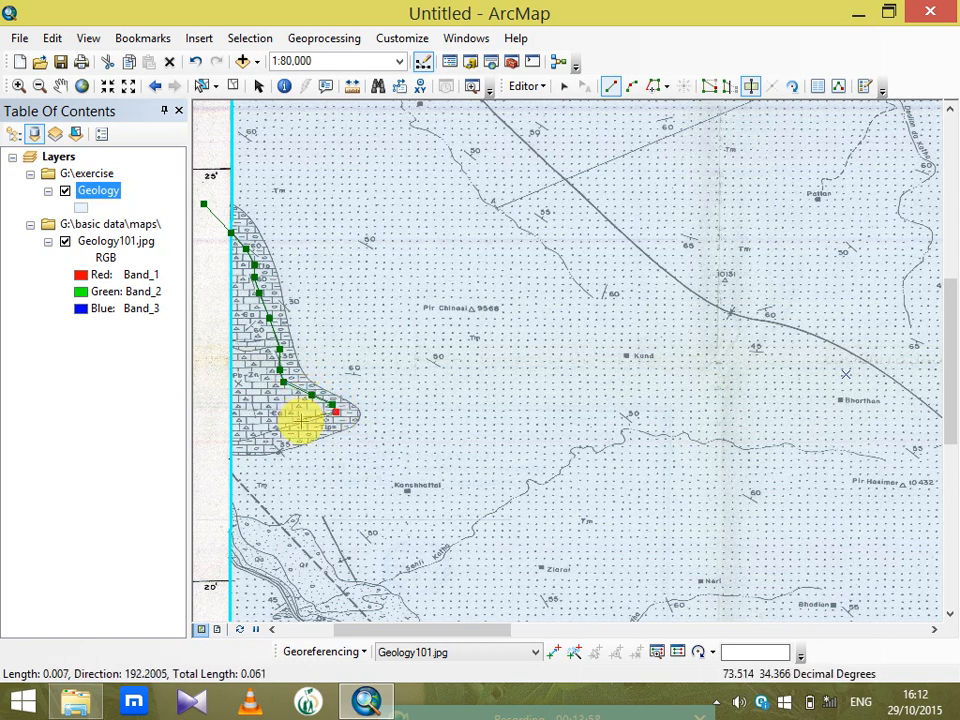
left_click(303, 425)
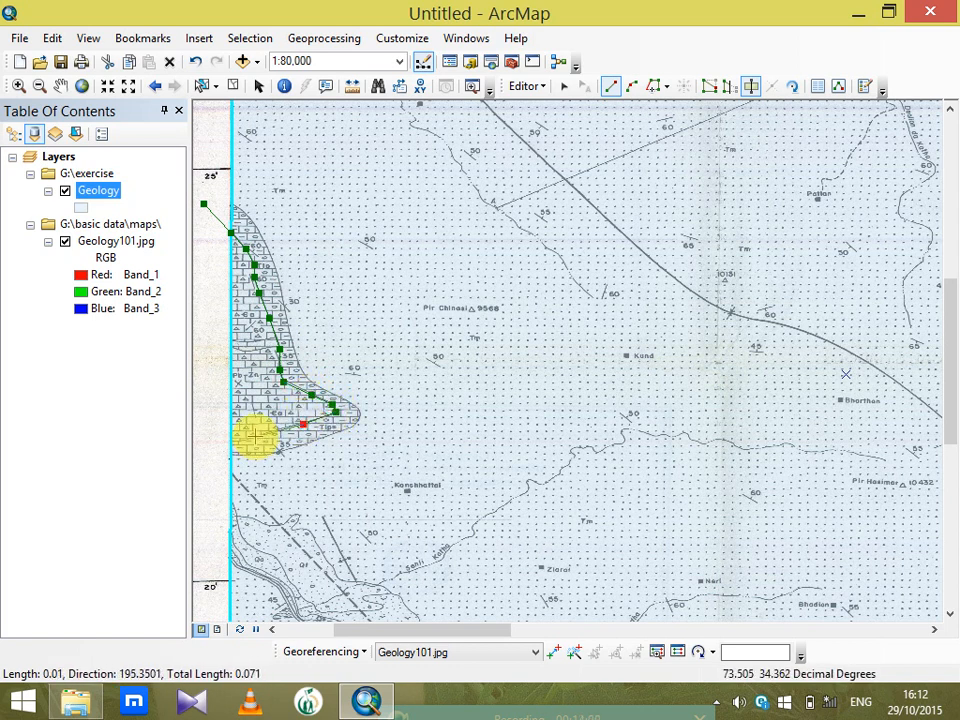
left_click(257, 436)
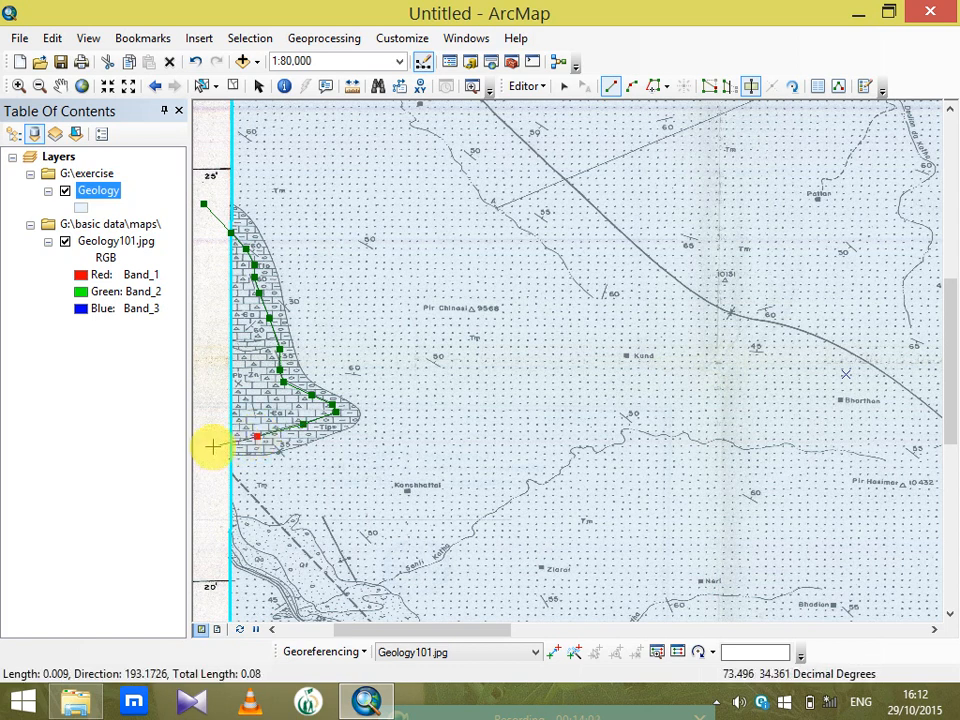
double_click(213, 446)
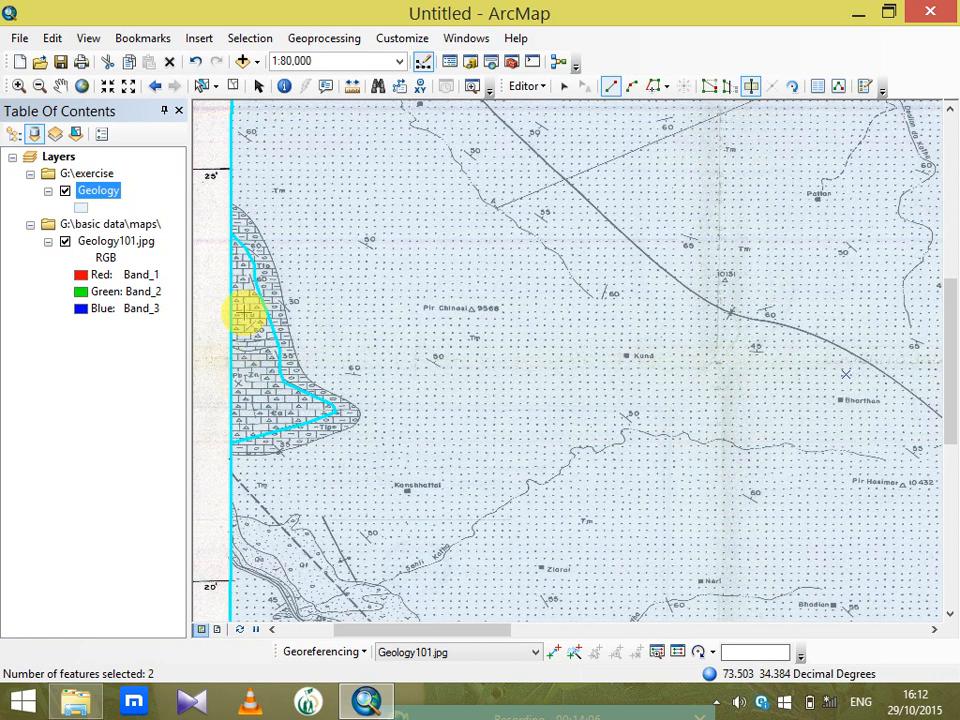
Cut the Geology polygon along the outer boundary of the same brick-patterned outcrop, starting and ending beyond the map's west edge
left_click(216, 197)
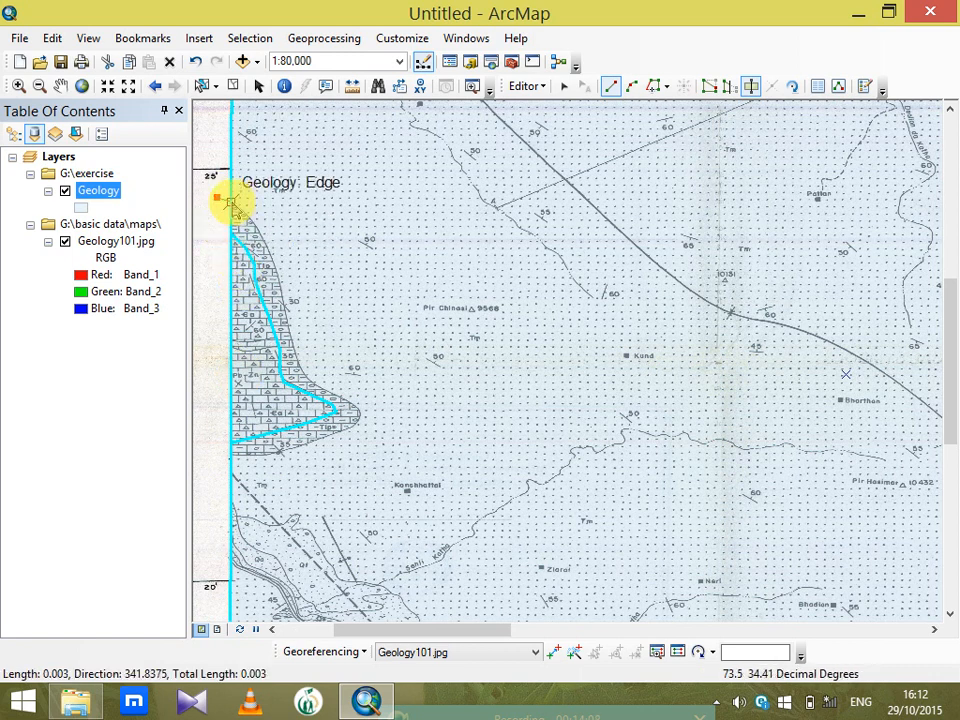
left_click(231, 203)
left_click(250, 217)
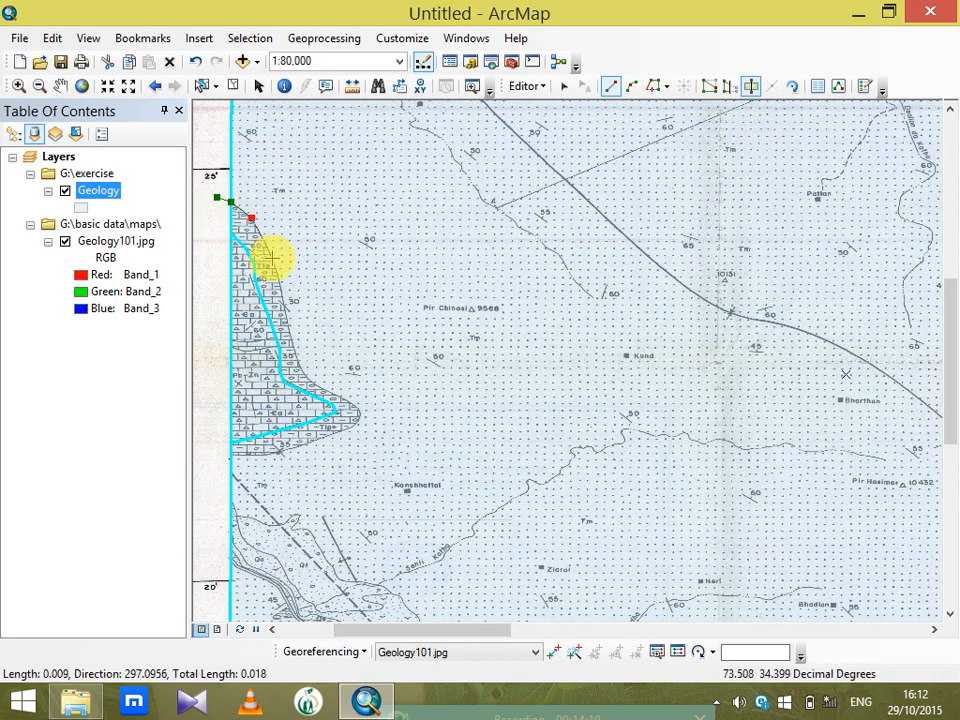
left_click(273, 258)
left_click(284, 302)
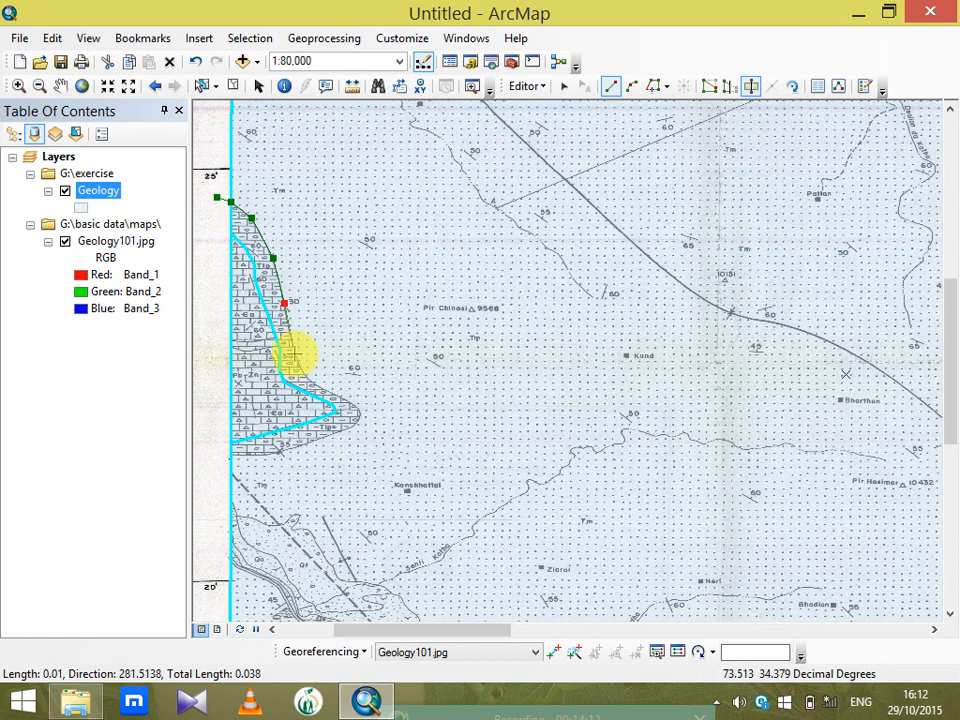
left_click(293, 353)
left_click(304, 374)
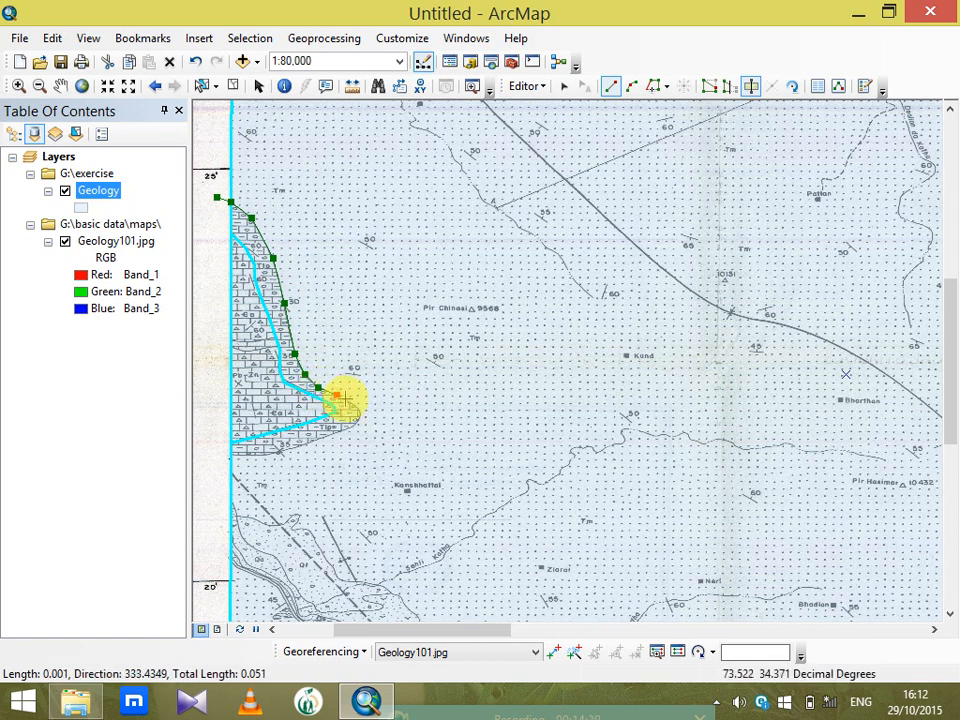
left_click(352, 404)
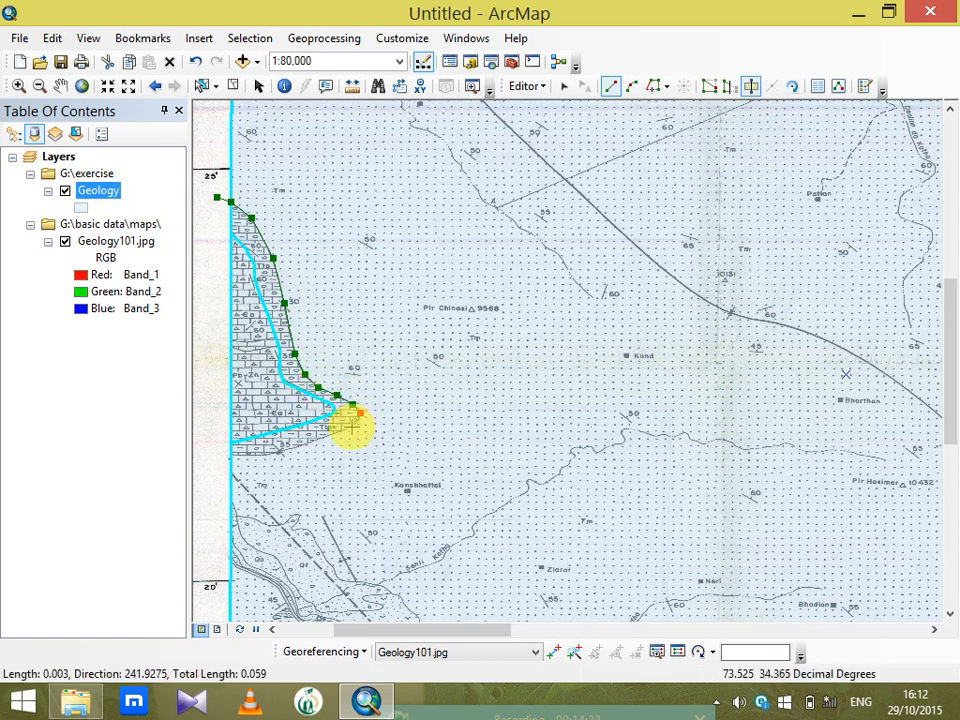
left_click(306, 443)
left_click(275, 451)
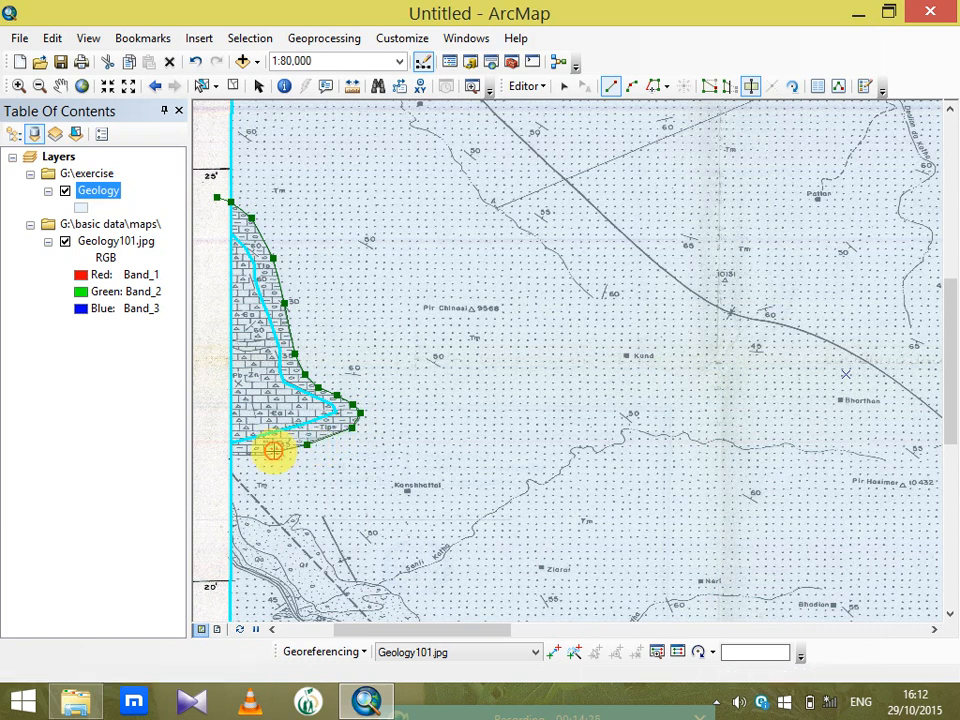
double_click(208, 458)
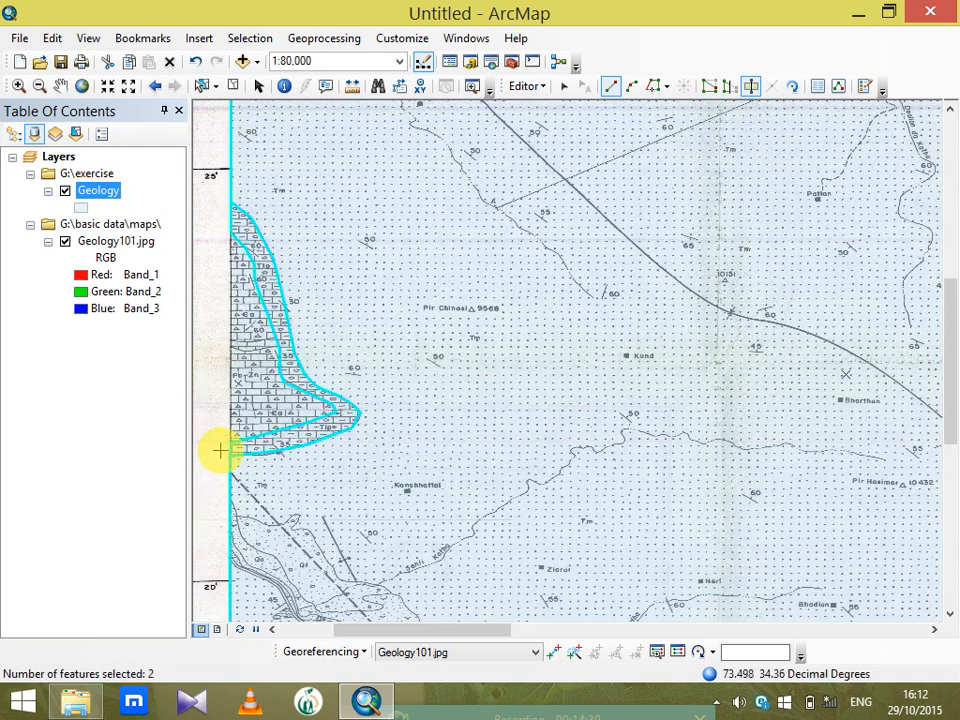
Select the inner outcrop polygon, open its attributes, and set its Geo value to 1
left_click(563, 85)
left_click(240, 261)
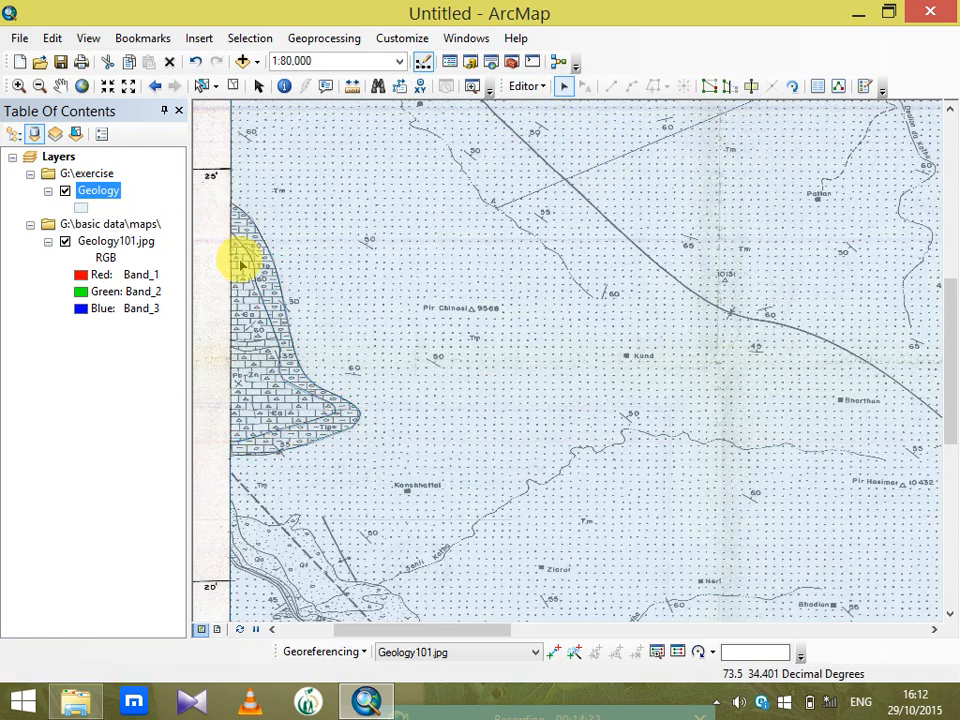
left_click(243, 305)
right_click(243, 305)
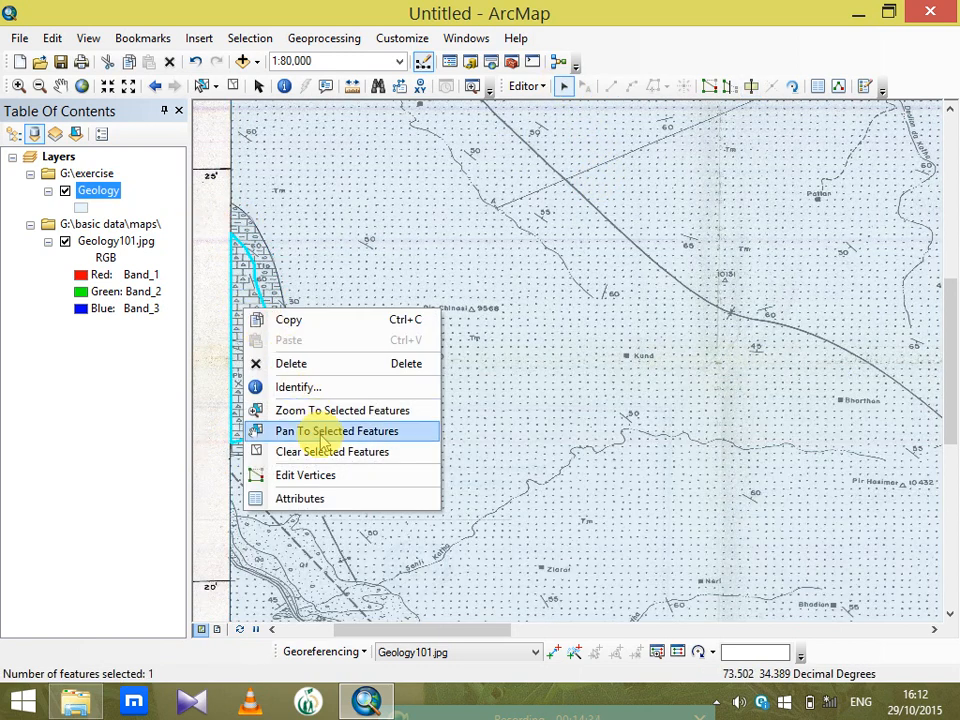
left_click(317, 497)
left_click_drag(544, 118, 879, 222)
left_click(910, 318)
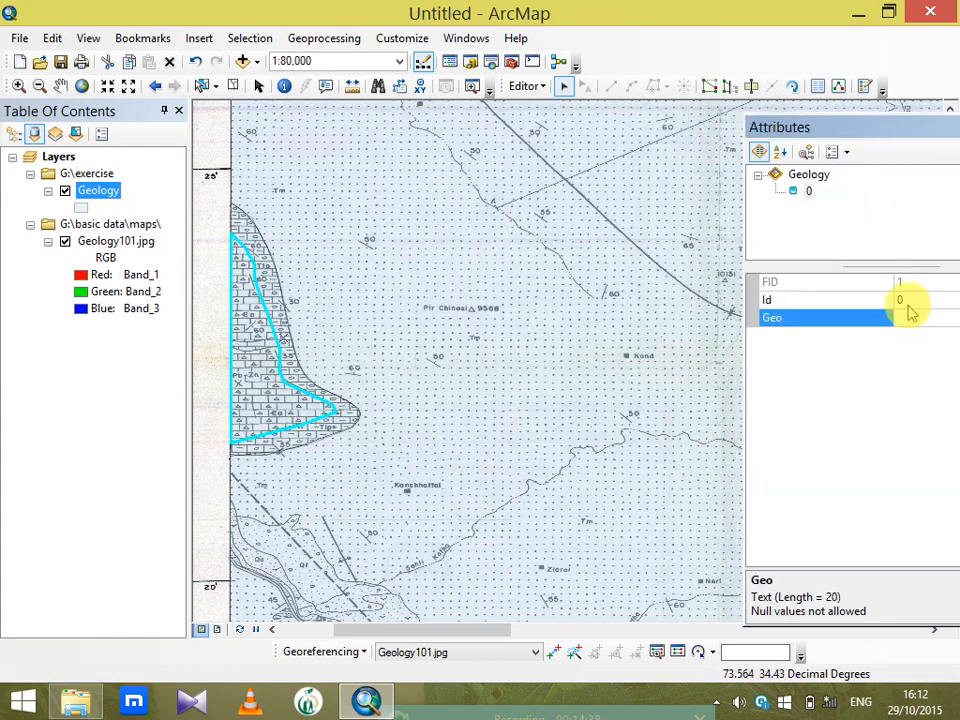
type("1")
key("Return")
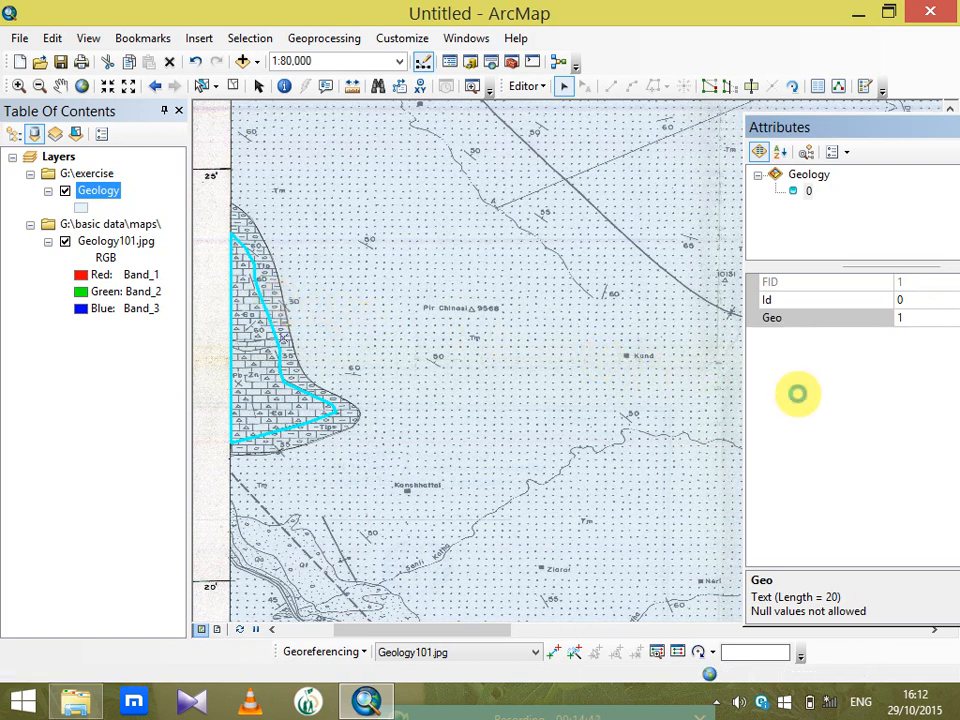
Set the Geo value of the narrow band polygon around the inner outcrop to 2
left_click(909, 317)
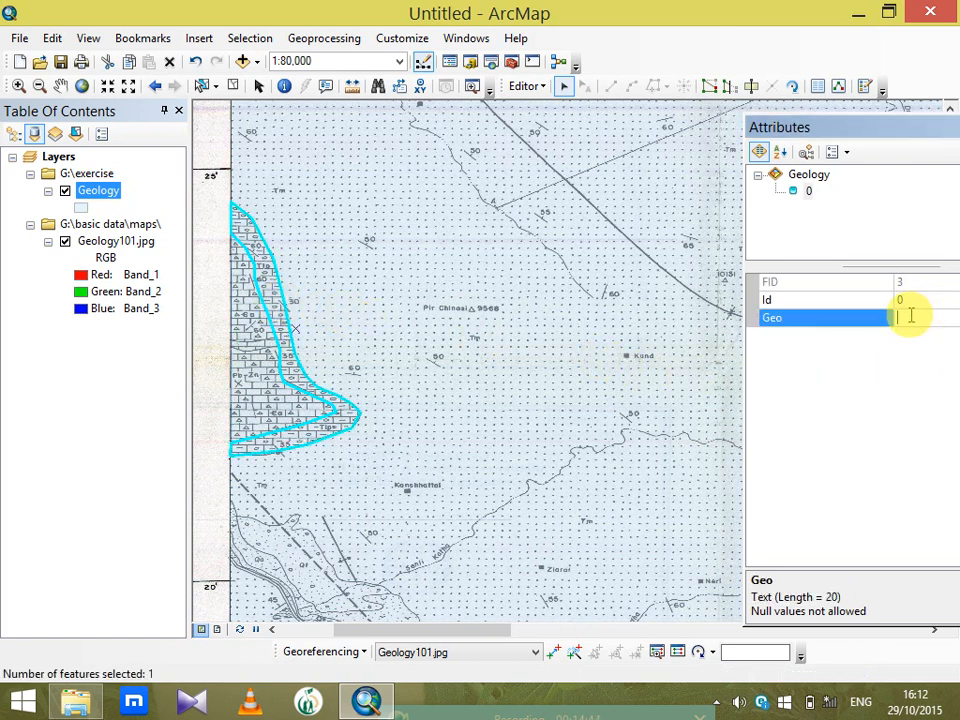
type("2")
key("Return")
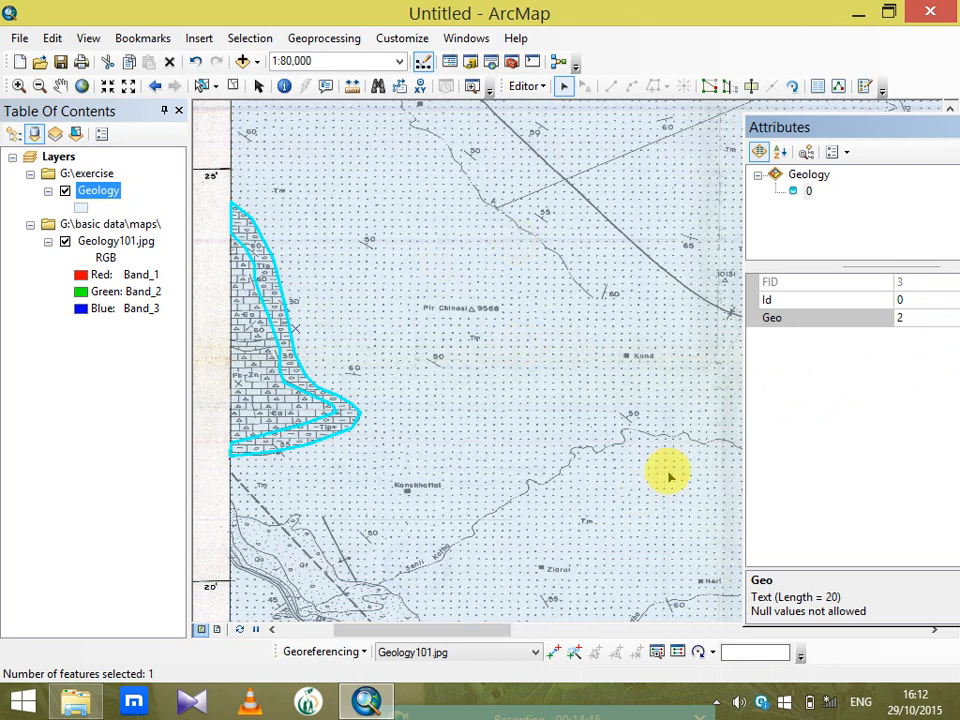
Set the Geo value of the large surrounding polygon to 3 and close the attributes window
left_click(923, 317)
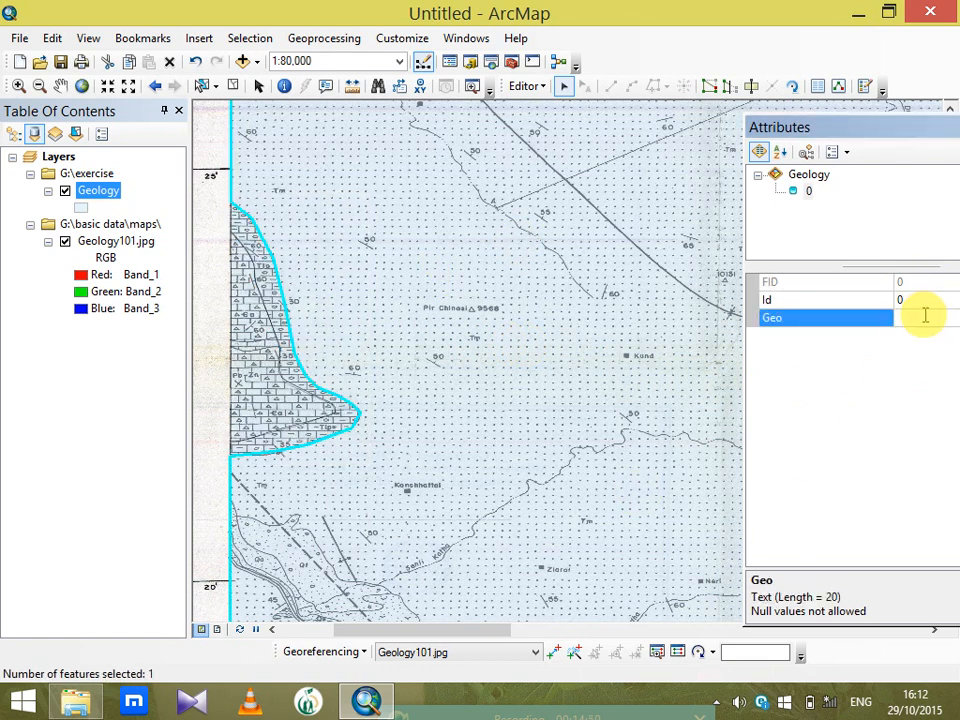
type("3")
left_click_drag(904, 135, 548, 62)
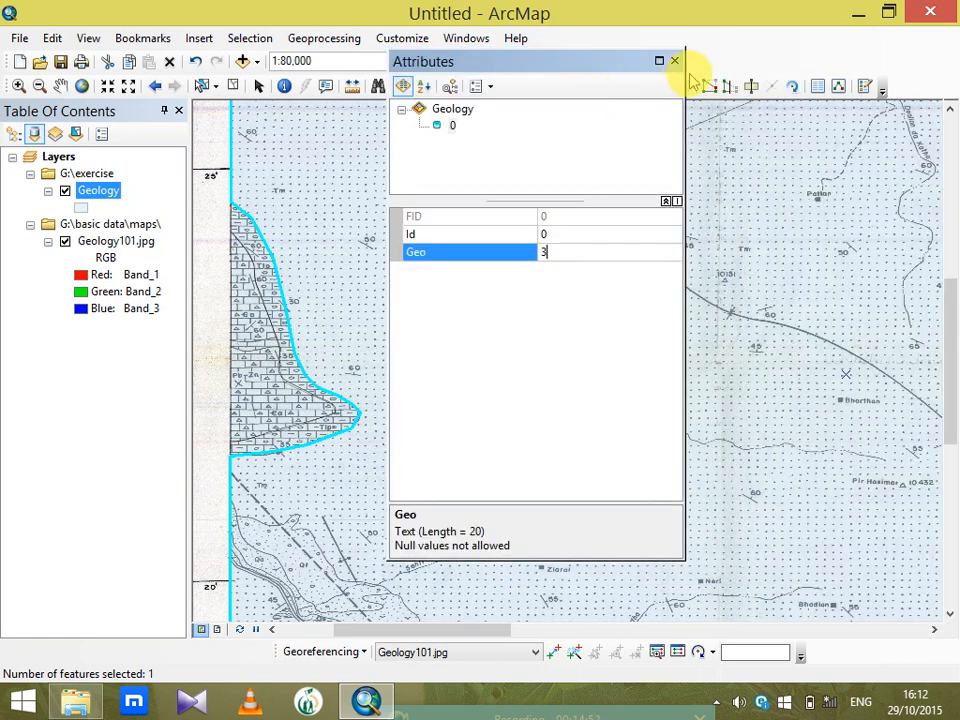
left_click(676, 62)
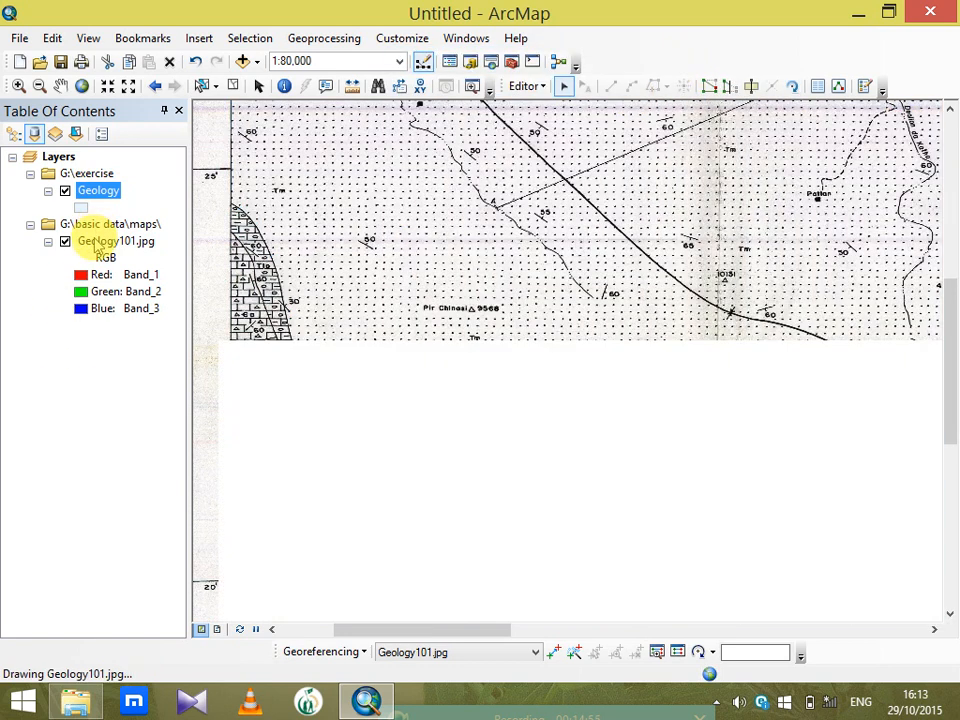
Symbolize the Geology layer by unique values of the Geo field and add all values
right_click(97, 243)
left_click(64, 375)
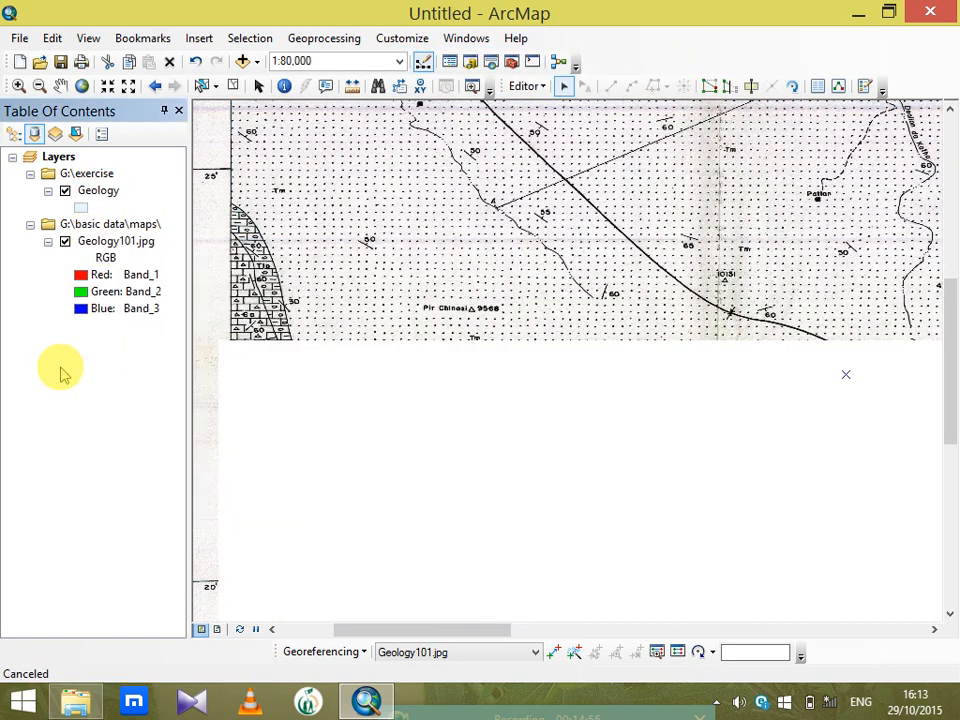
double_click(97, 190)
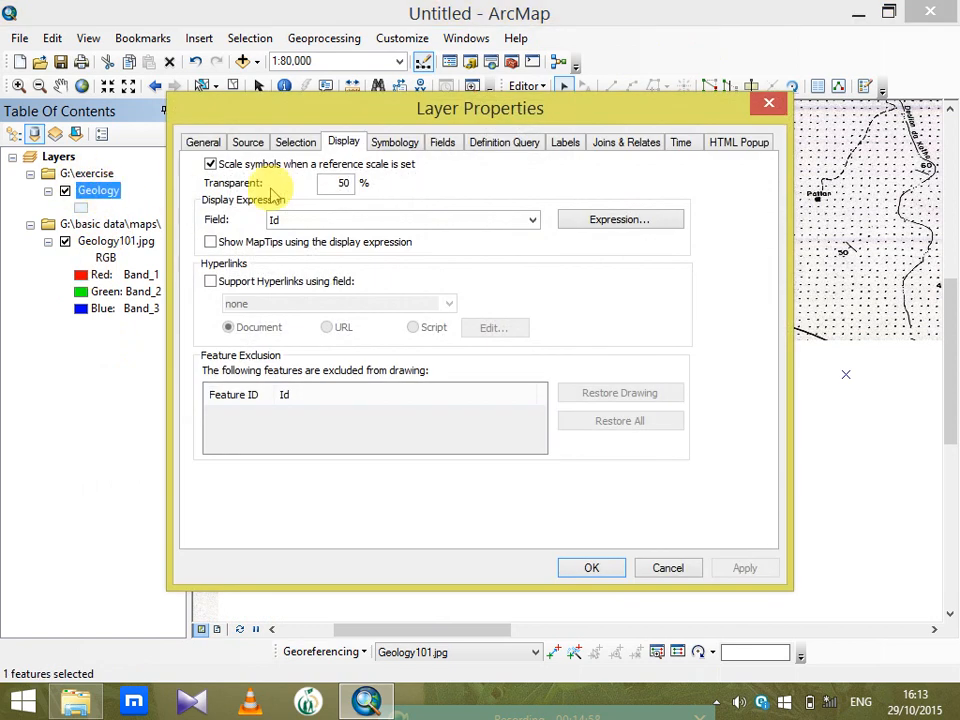
left_click(394, 142)
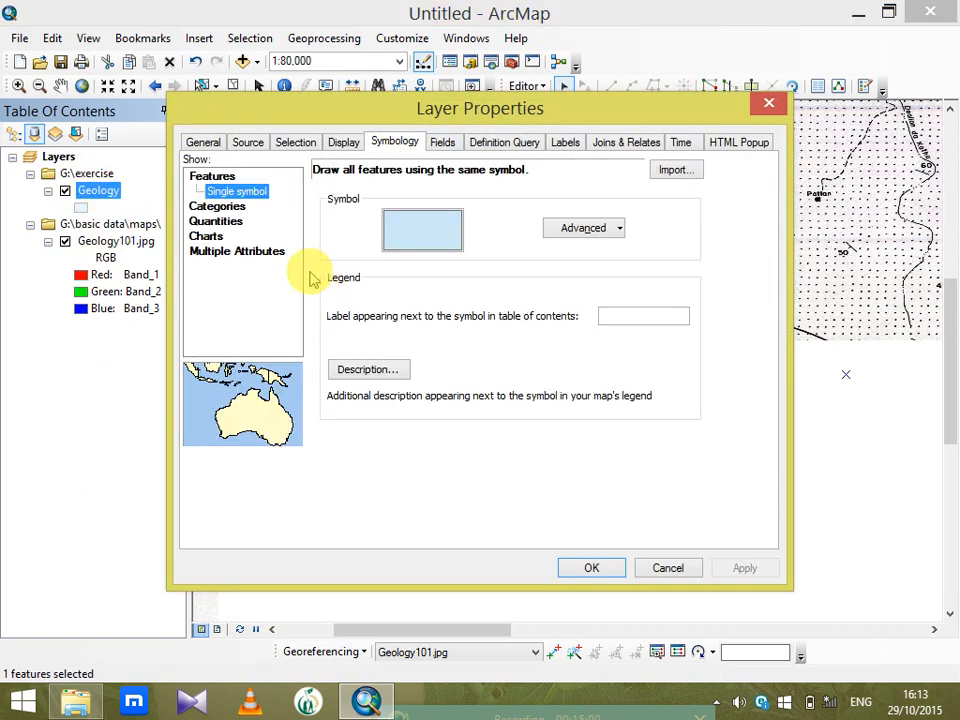
left_click(220, 206)
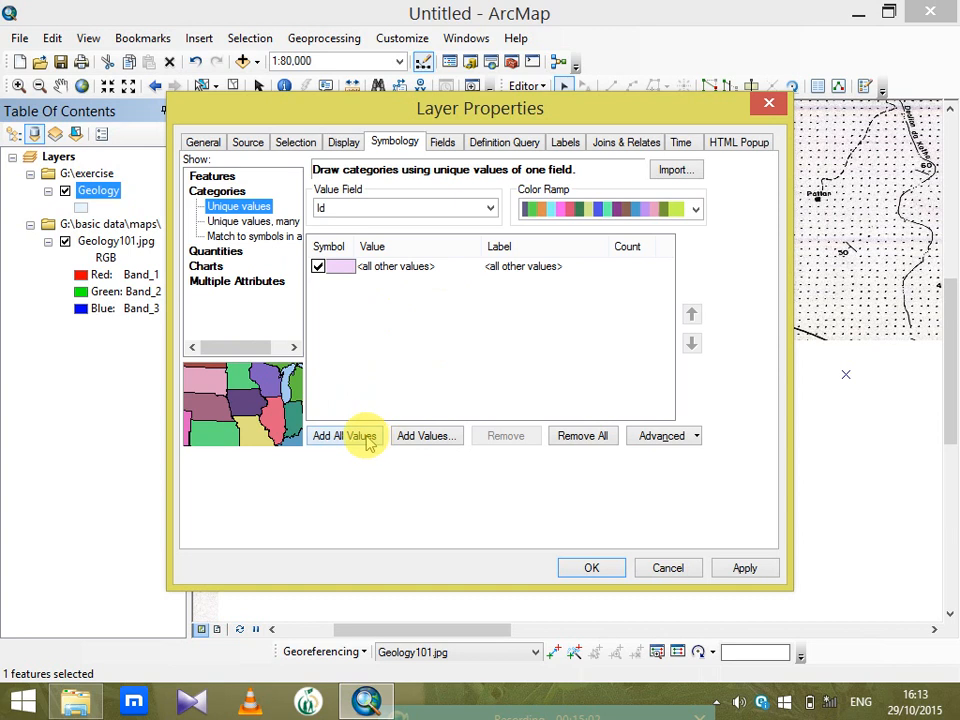
left_click(407, 208)
left_click(392, 240)
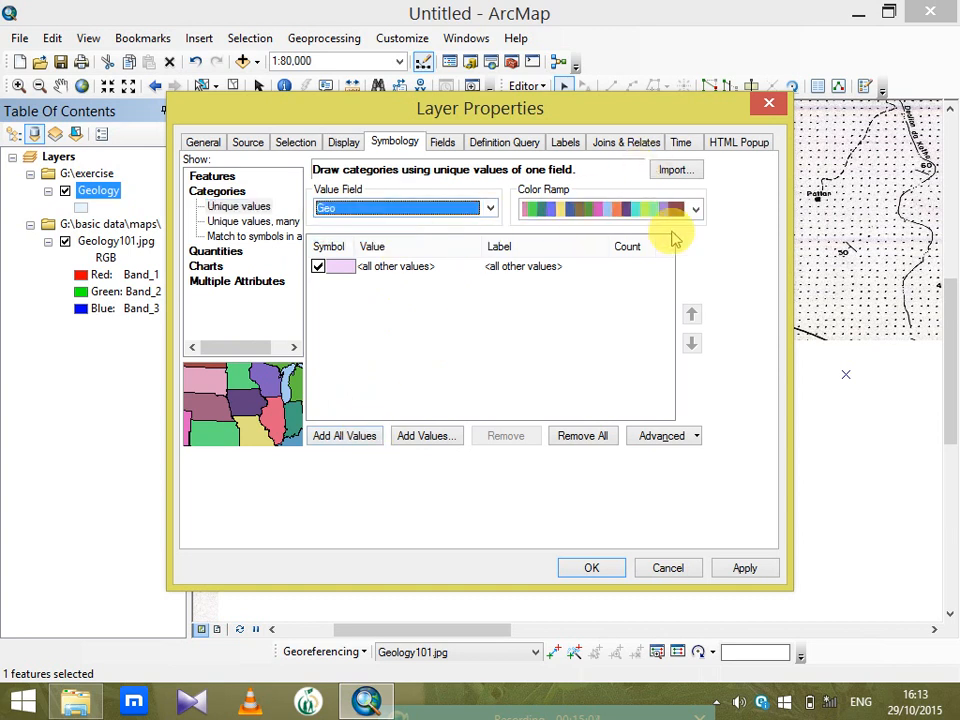
left_click(343, 440)
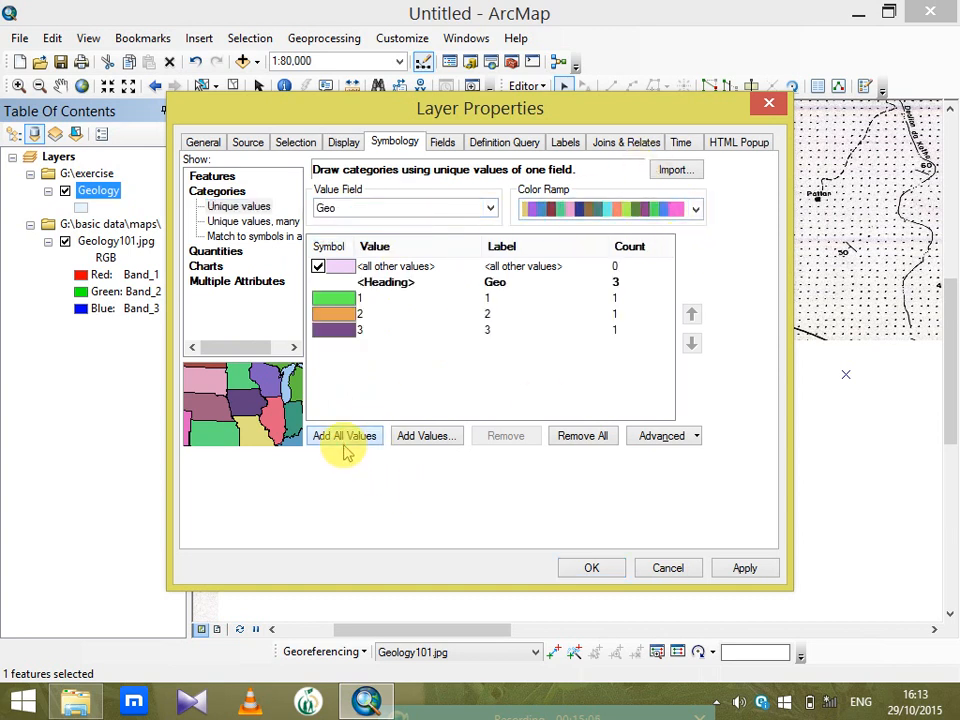
Check the Geology layer's symbol levels without changing them, and apply the unique-value symbology to the map
left_click(665, 437)
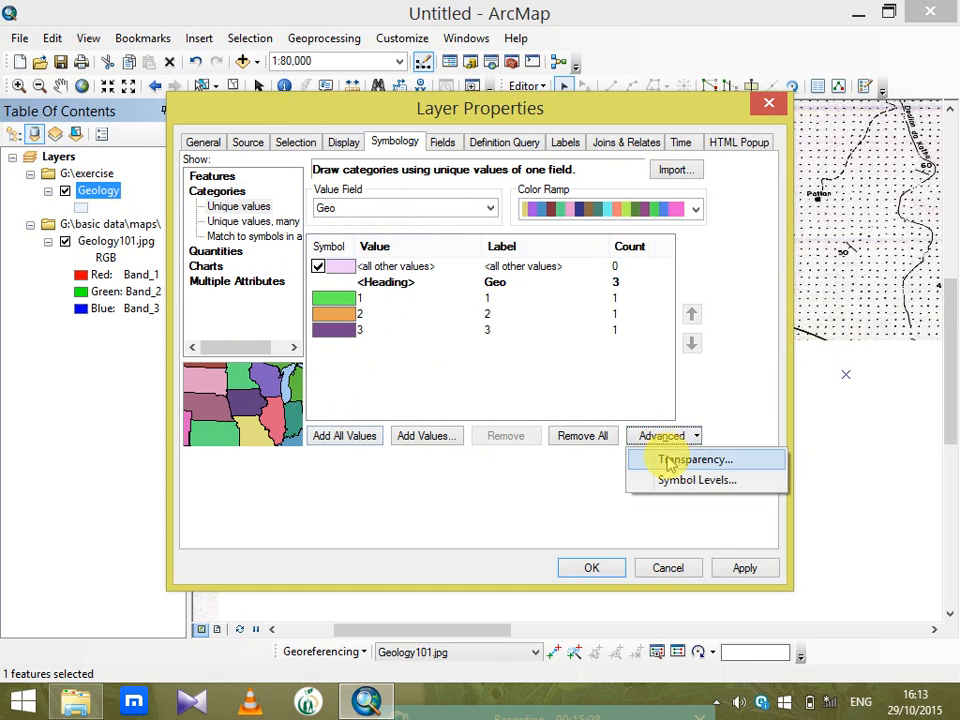
left_click(655, 484)
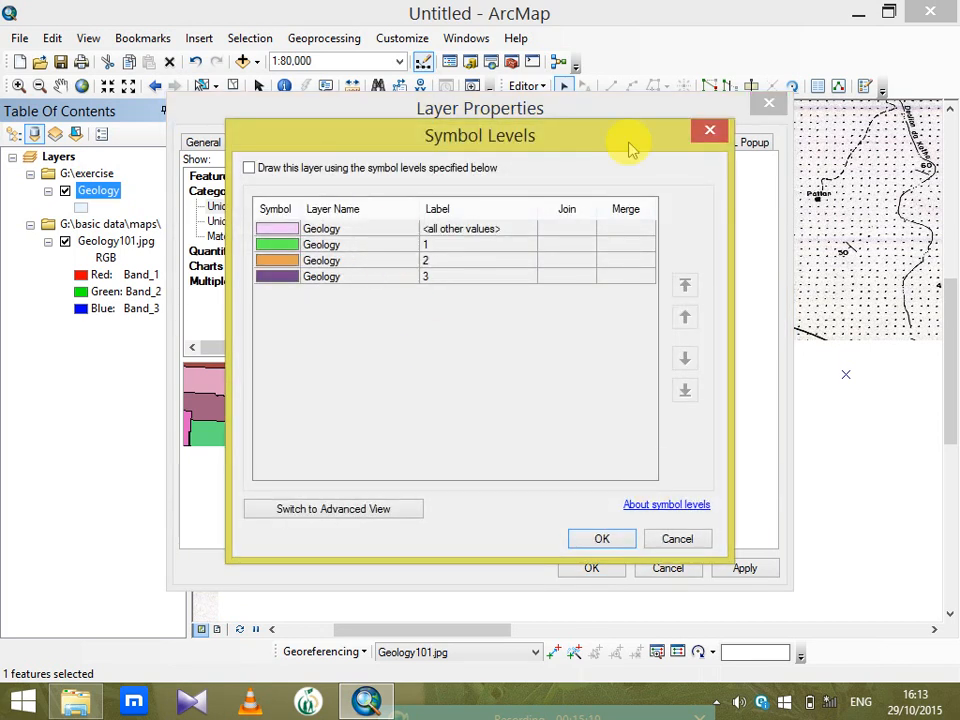
left_click(708, 134)
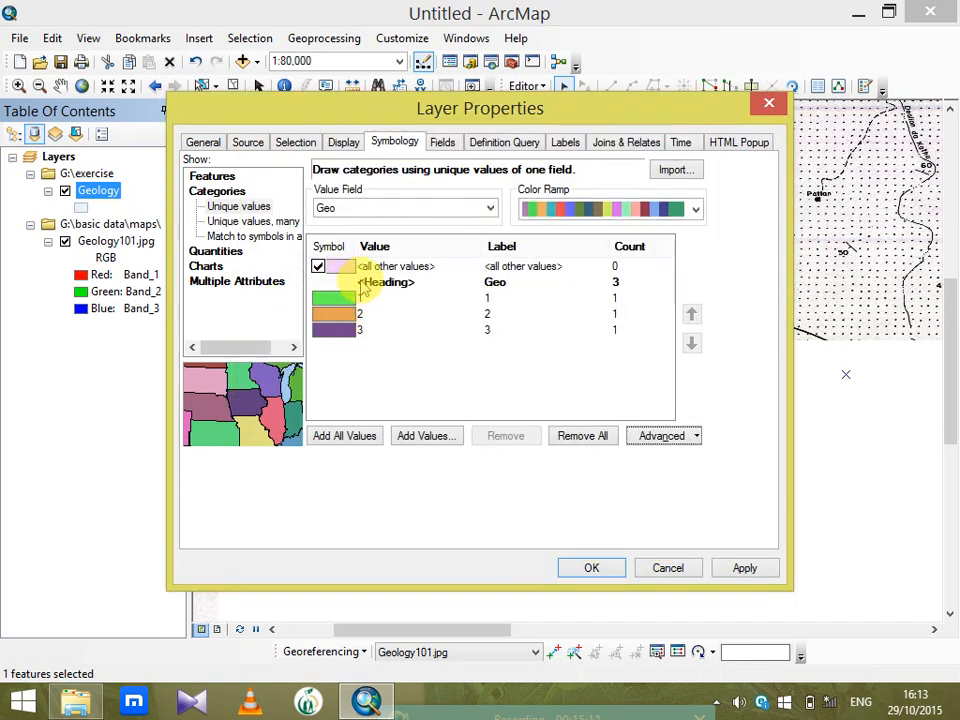
left_click(592, 568)
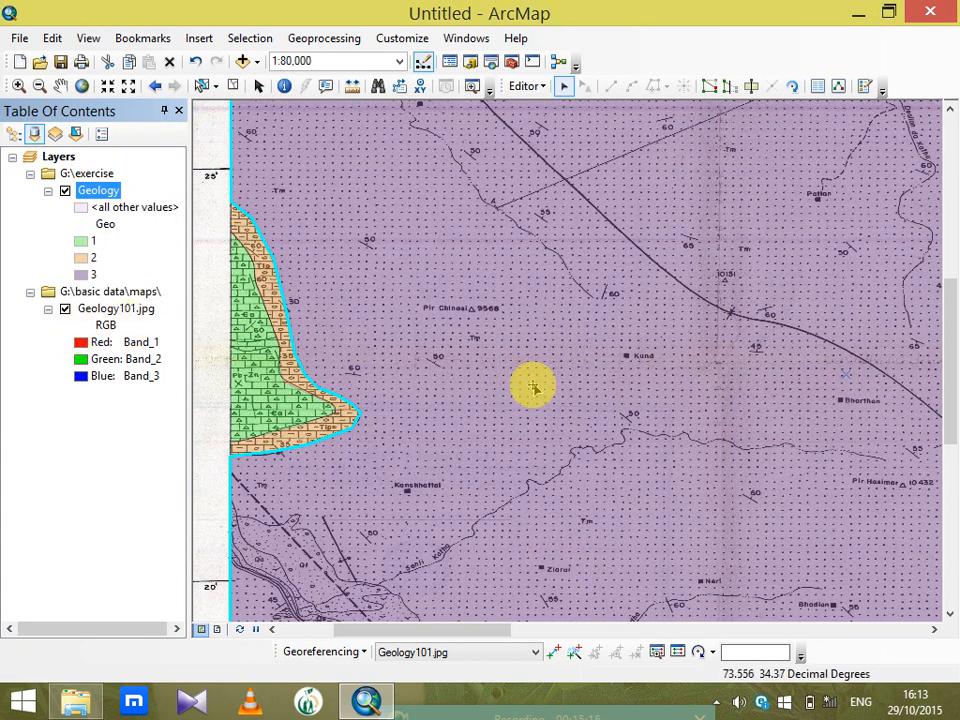
Add the Geology 24K style to the style references available for the Geology symbols
double_click(81, 241)
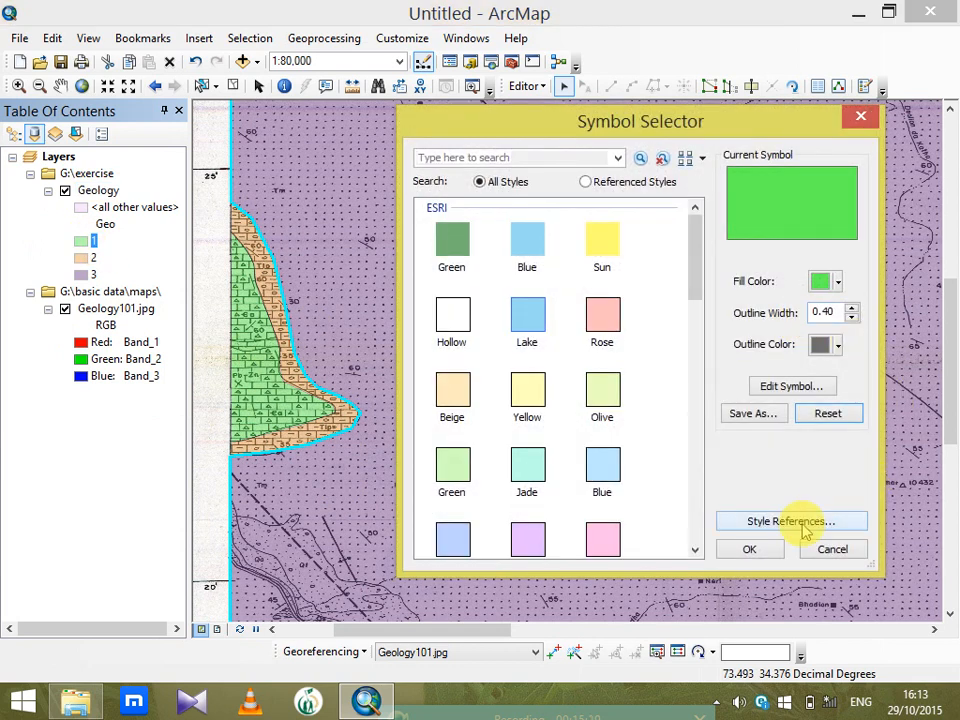
left_click(800, 522)
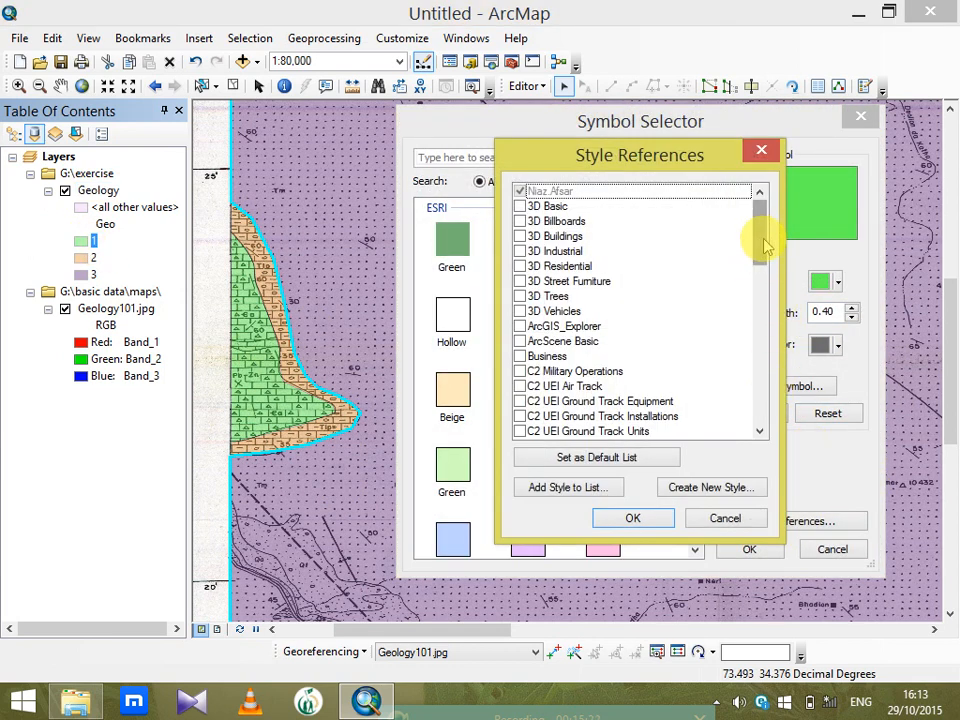
left_click_drag(764, 245, 750, 364)
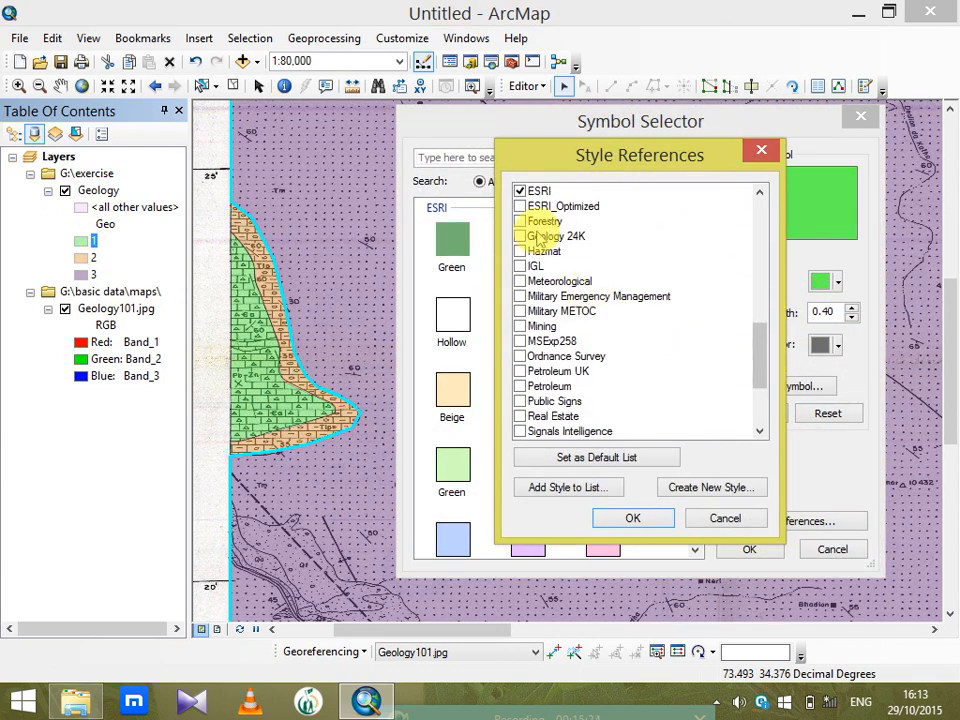
left_click(521, 236)
left_click(634, 517)
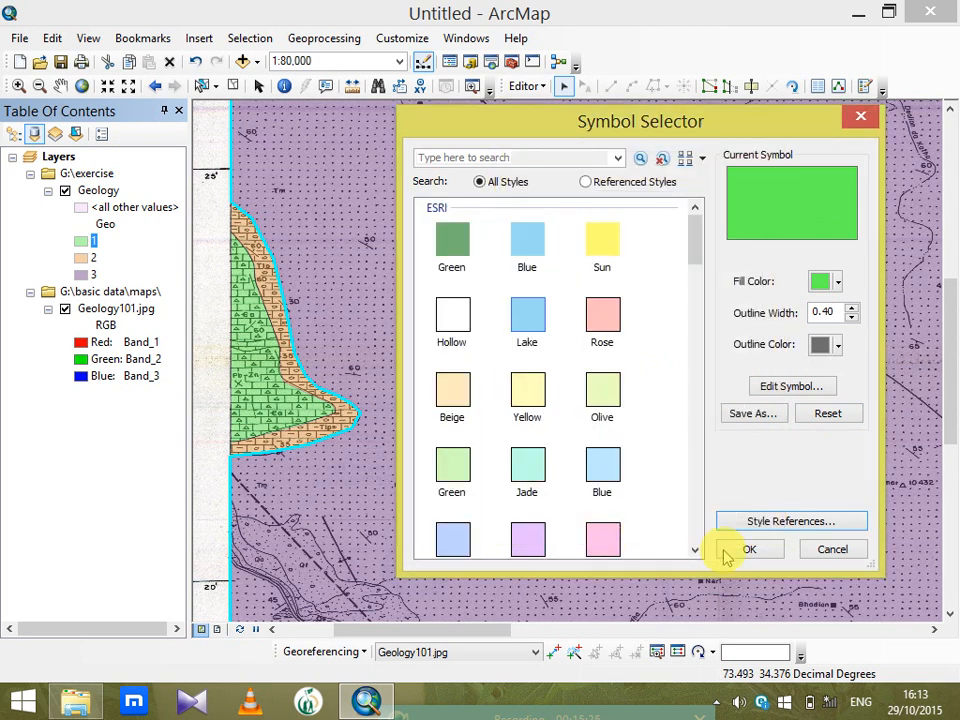
left_click(748, 549)
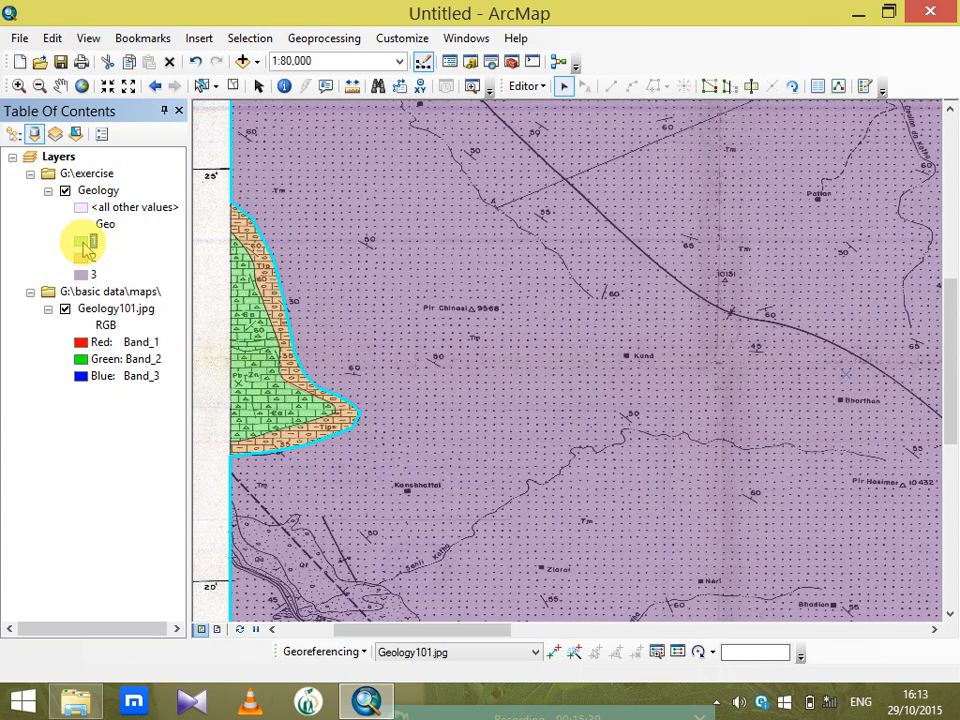
Symbolize Geo value 1 with the 605 Breccia, Open pattern from the Geology 24K style
left_click(84, 241)
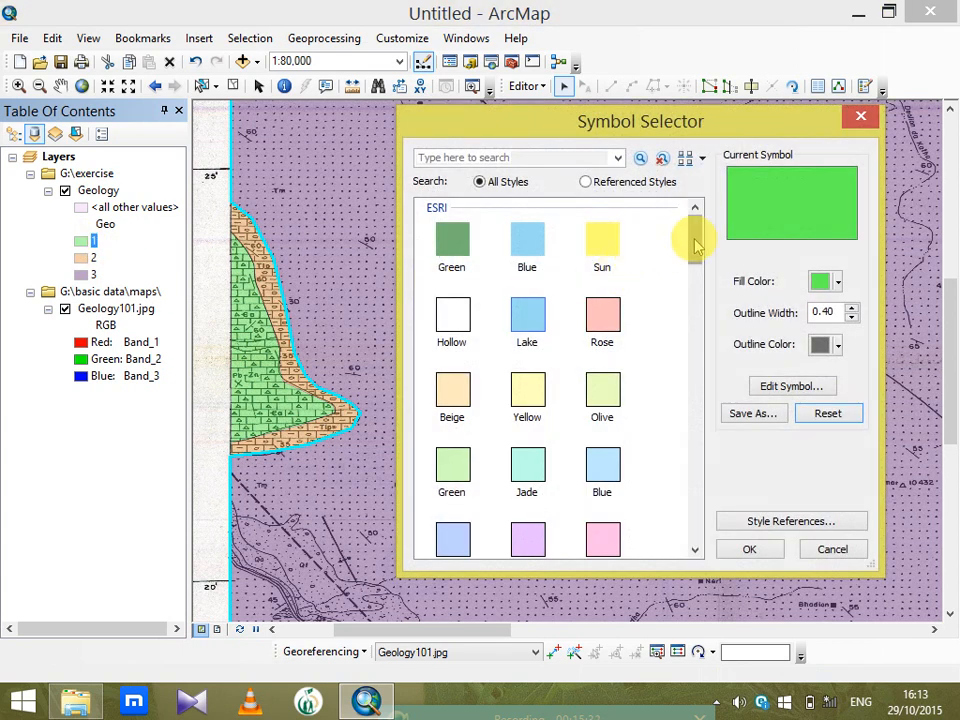
left_click_drag(695, 245, 697, 452)
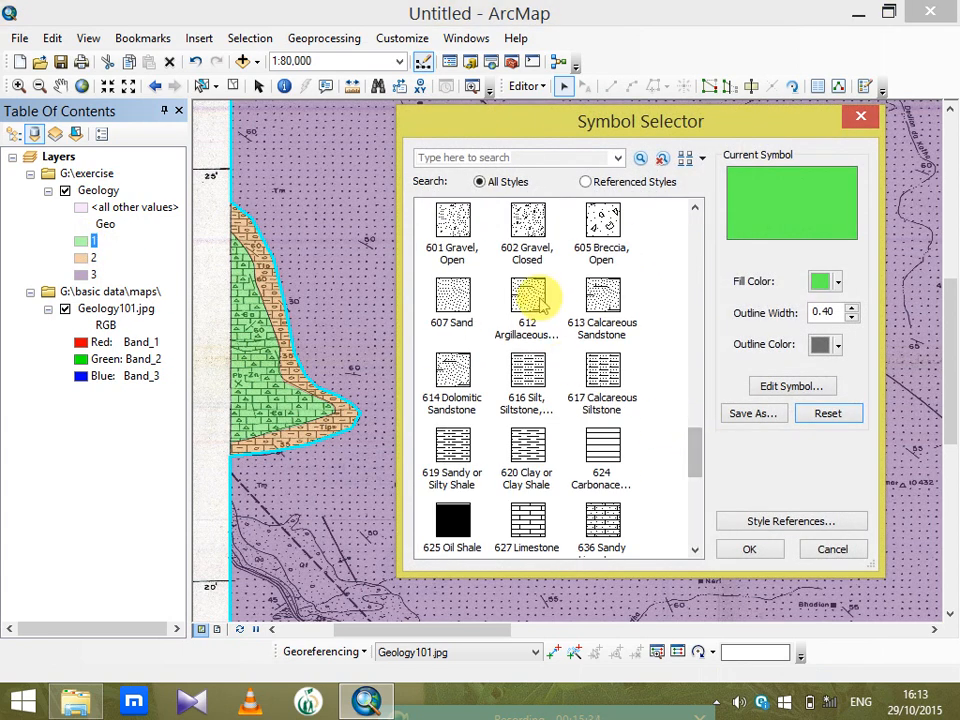
left_click(604, 224)
left_click(751, 549)
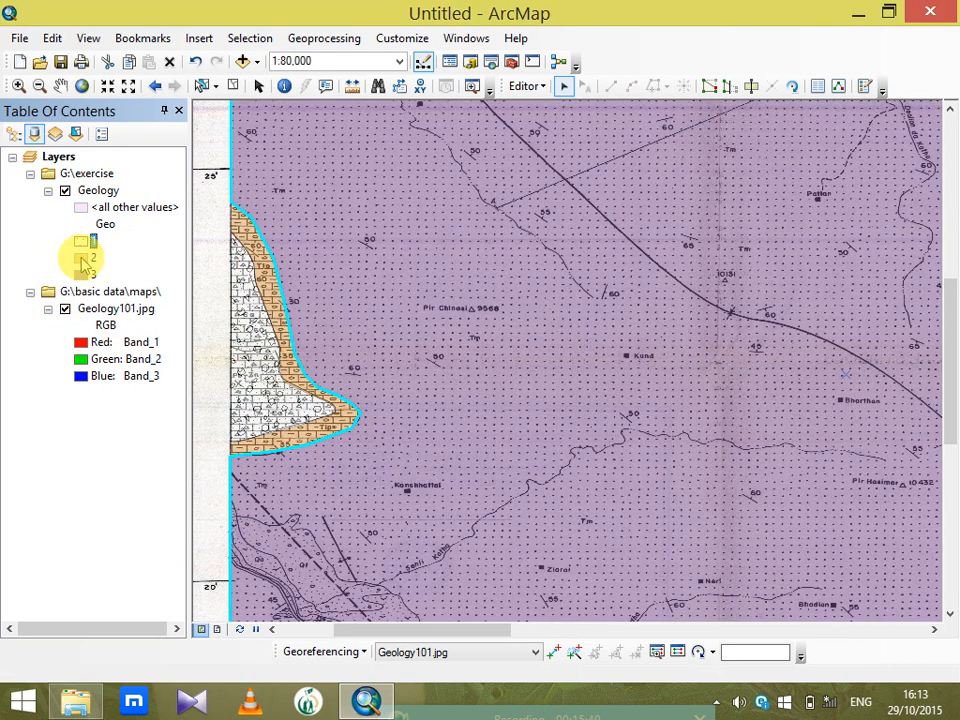
Symbolize Geo value 2 with the 636 Sandy Limestone pattern from the Geology 24K style
double_click(82, 259)
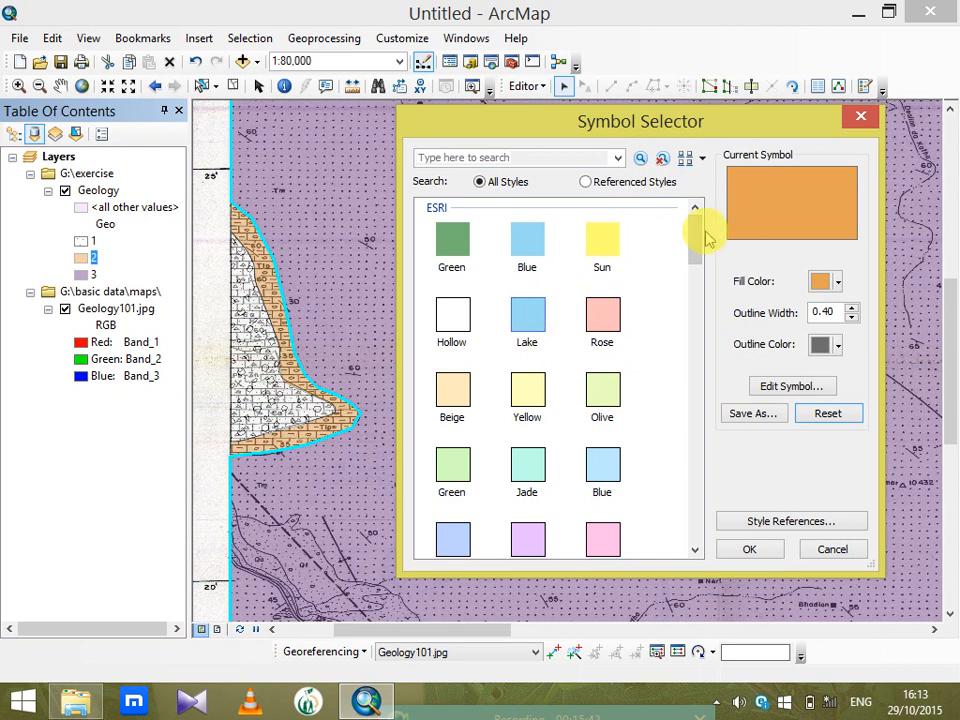
left_click_drag(695, 237, 692, 384)
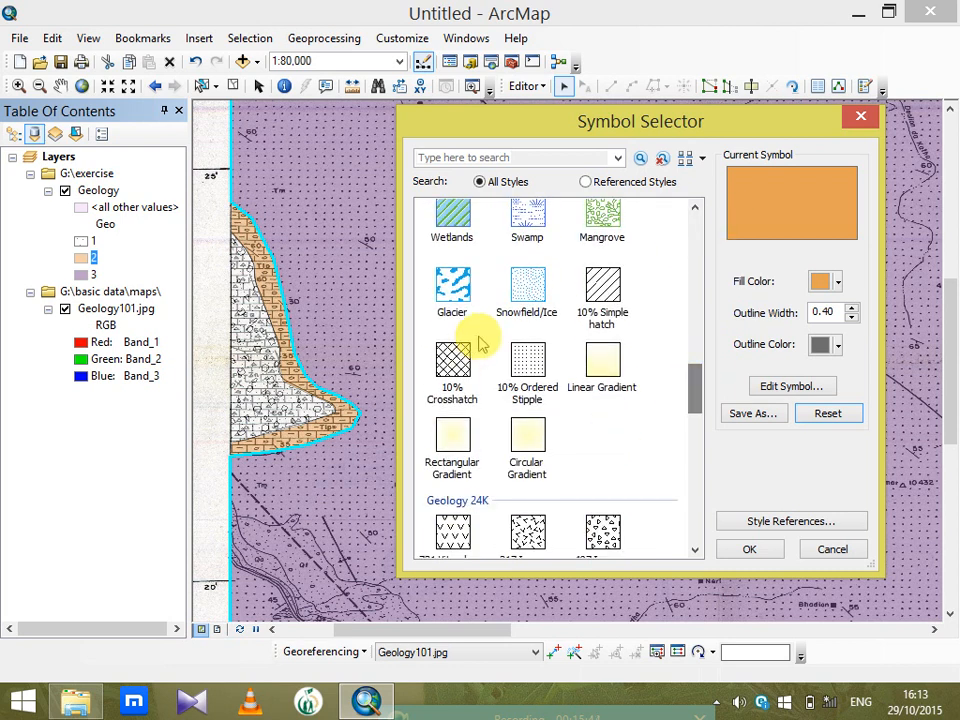
left_click(527, 362)
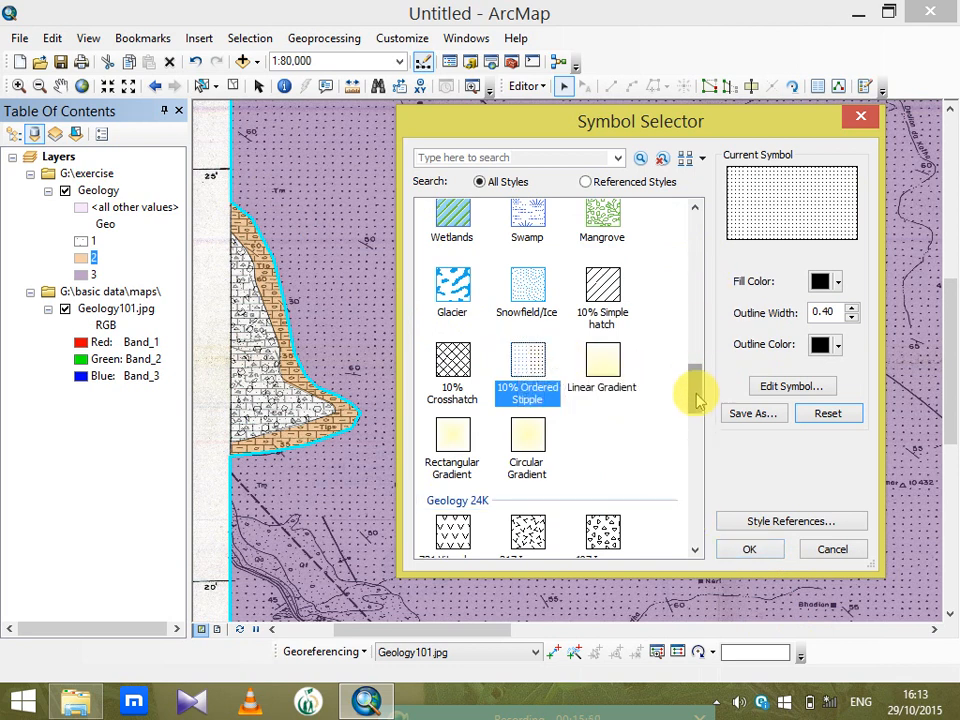
left_click_drag(697, 398, 697, 466)
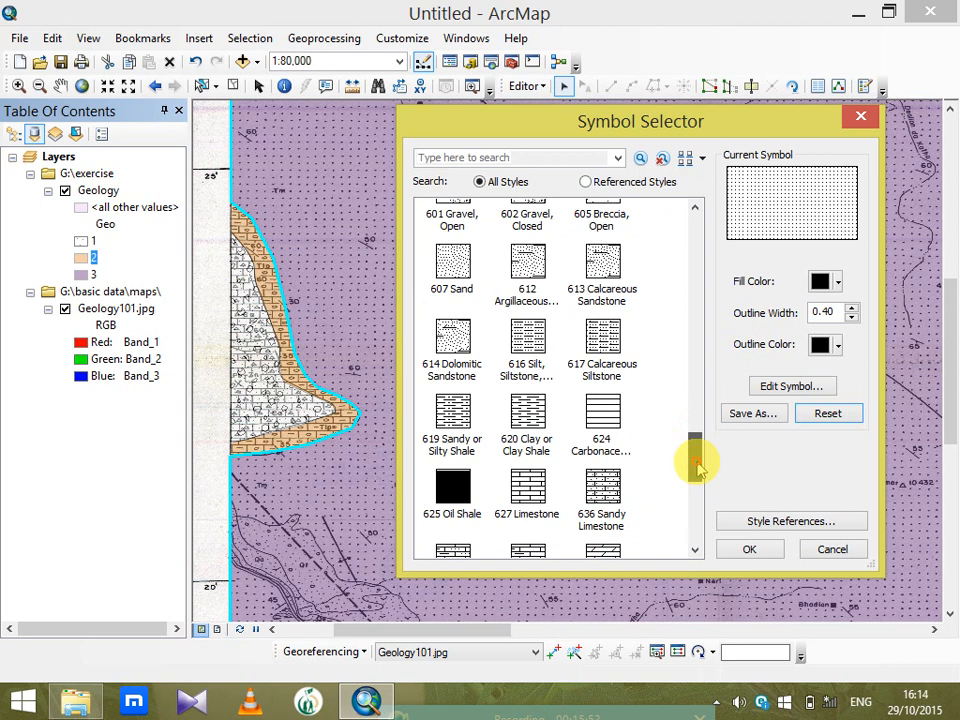
left_click(605, 490)
left_click(757, 553)
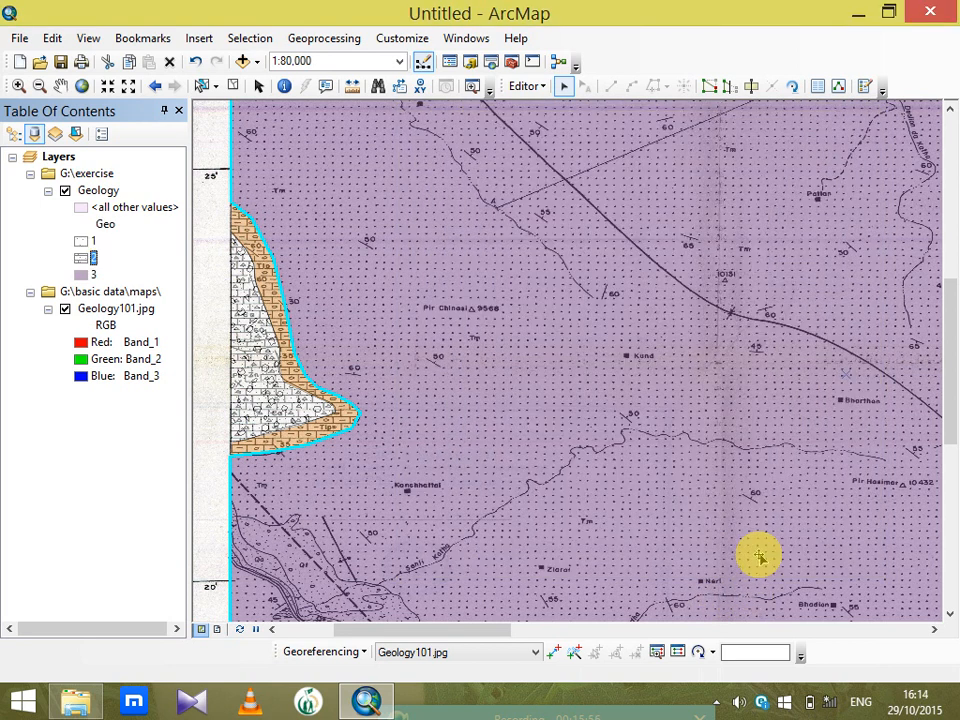
Symbolize Geo value 3 with the 10% Ordered Stipple pattern and hide the Geology101.jpg layer
left_click(80, 274)
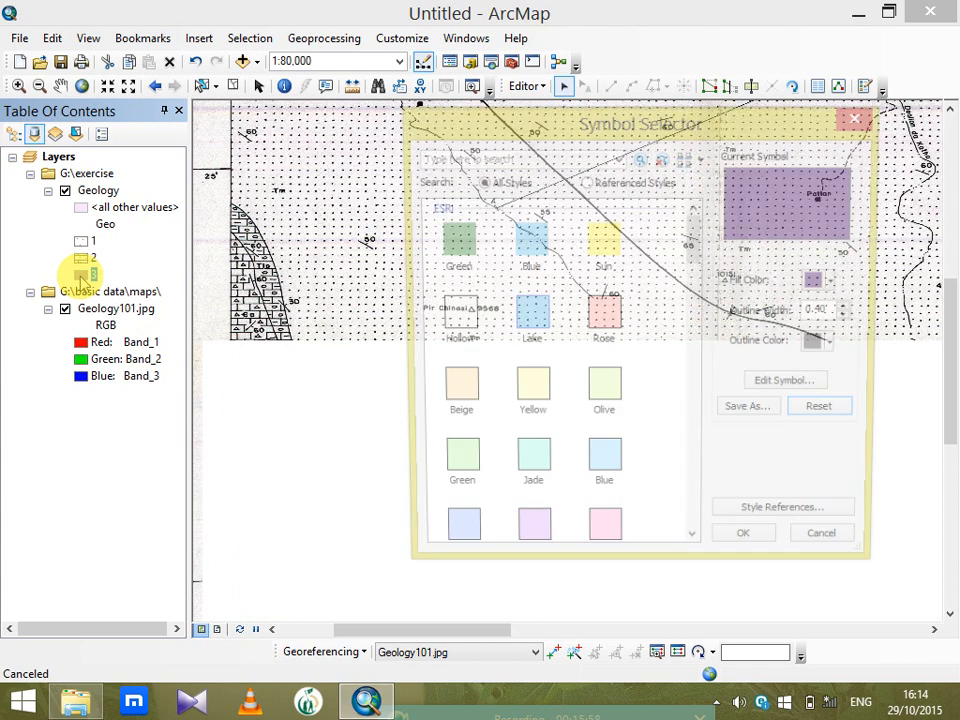
left_click_drag(688, 229, 695, 438)
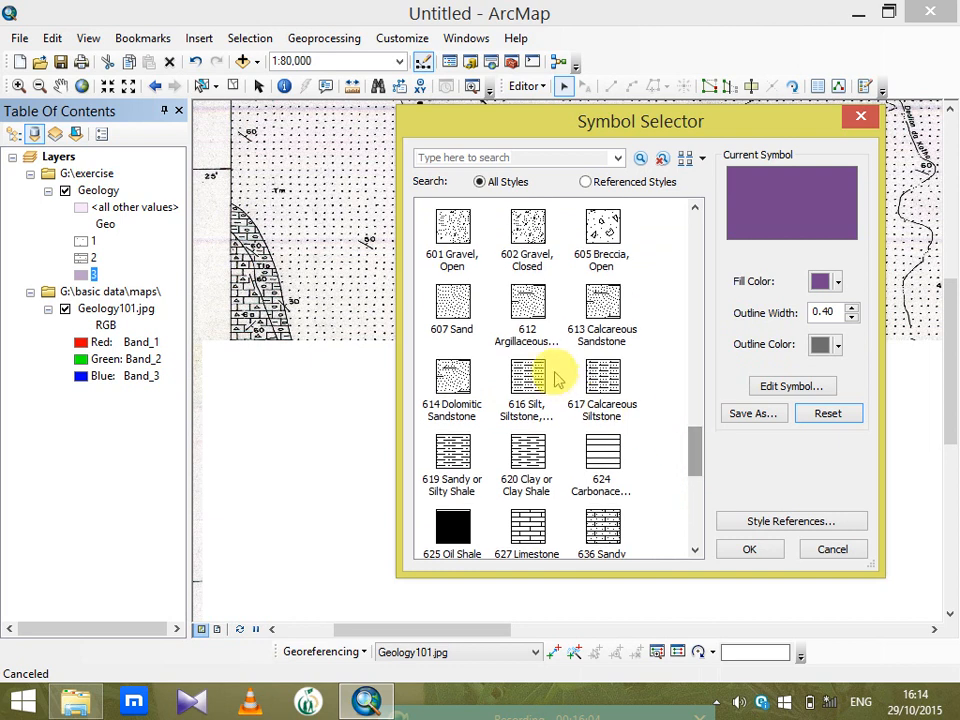
left_click_drag(695, 208, 697, 210)
left_click(526, 241)
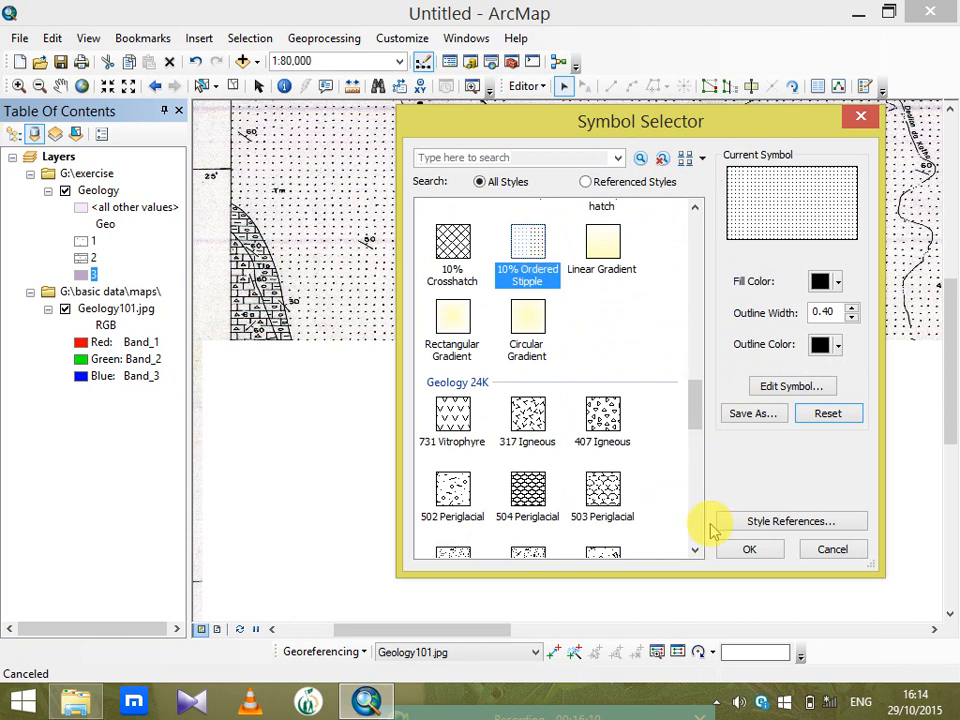
left_click(741, 551)
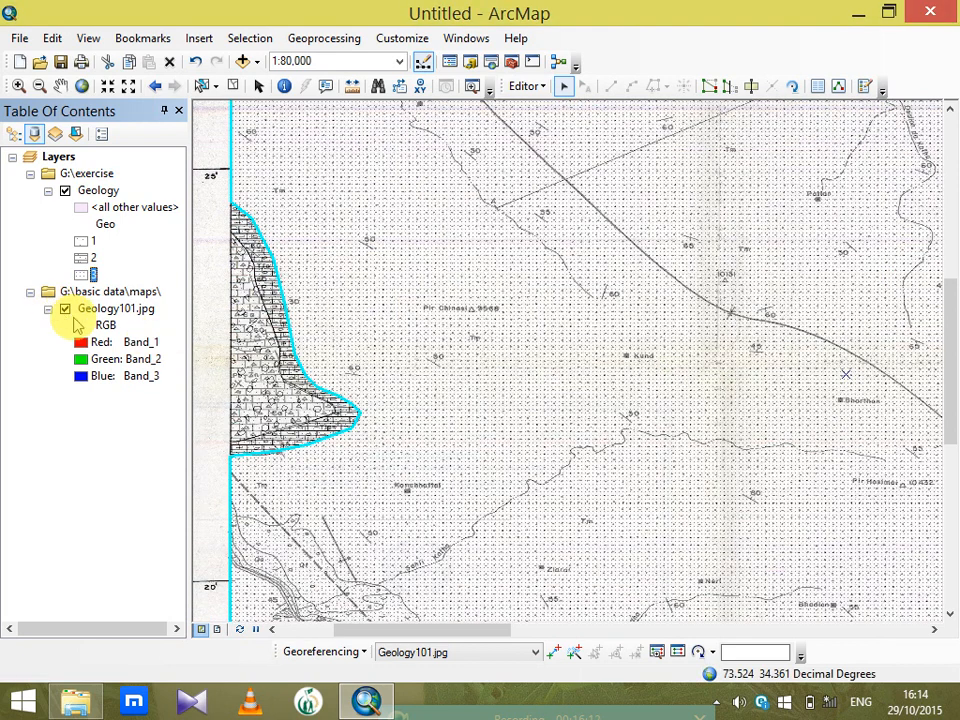
left_click(65, 309)
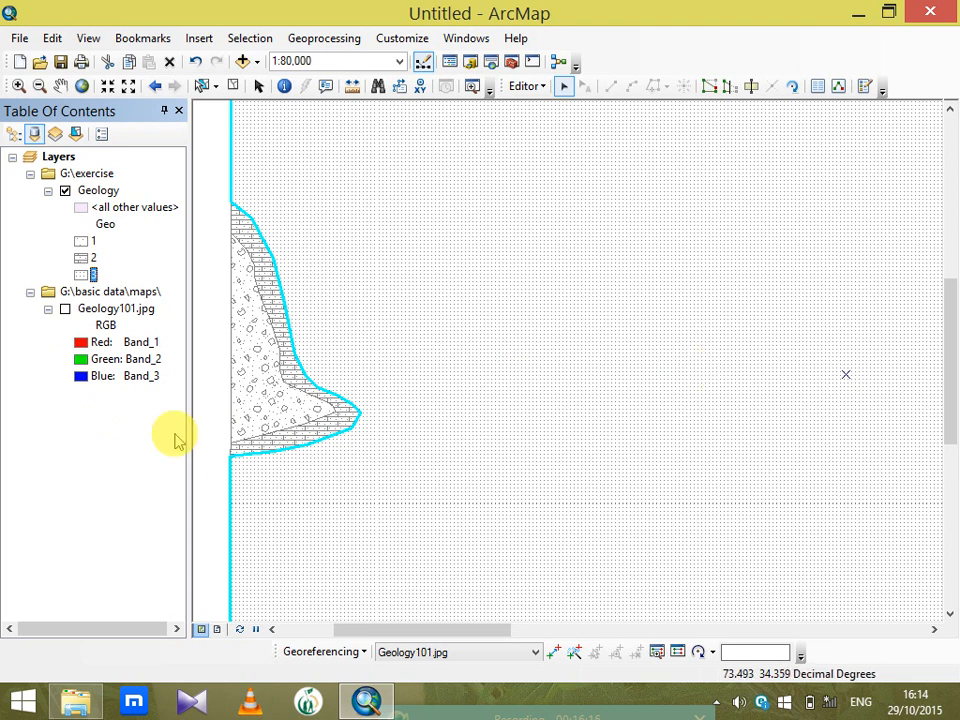
Open the fill properties of Geo value 3's stipple symbol for editing
double_click(81, 274)
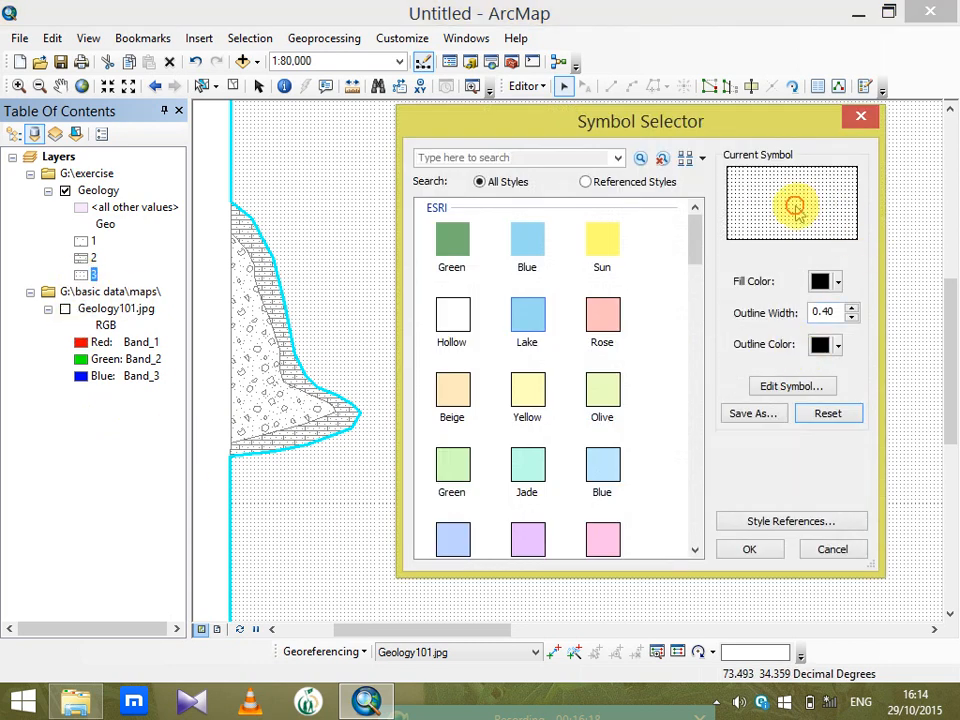
left_click(791, 386)
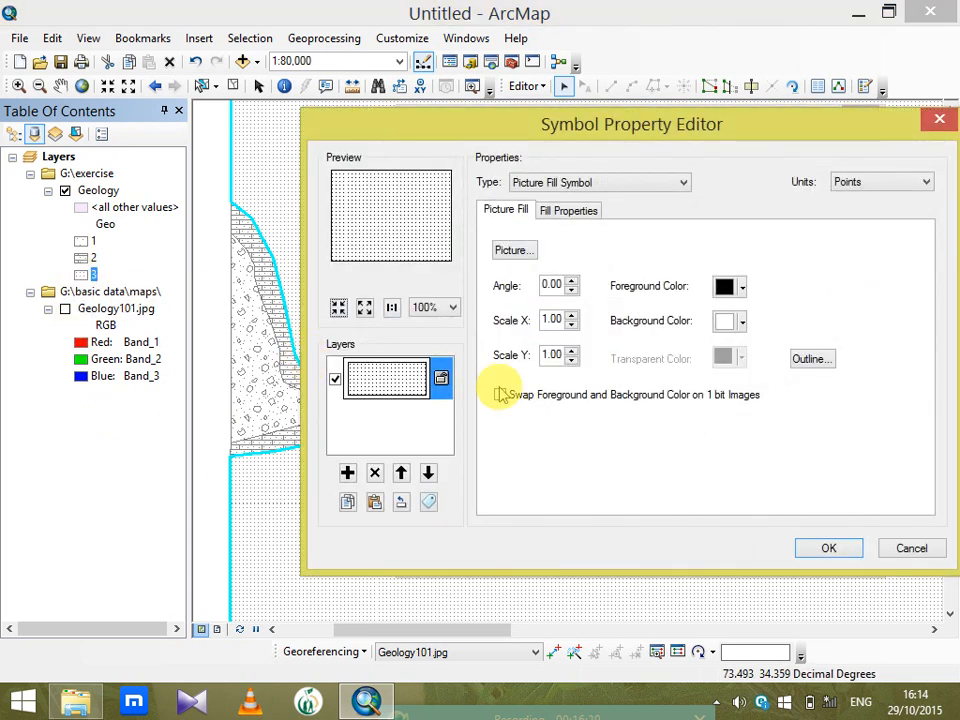
left_click(573, 211)
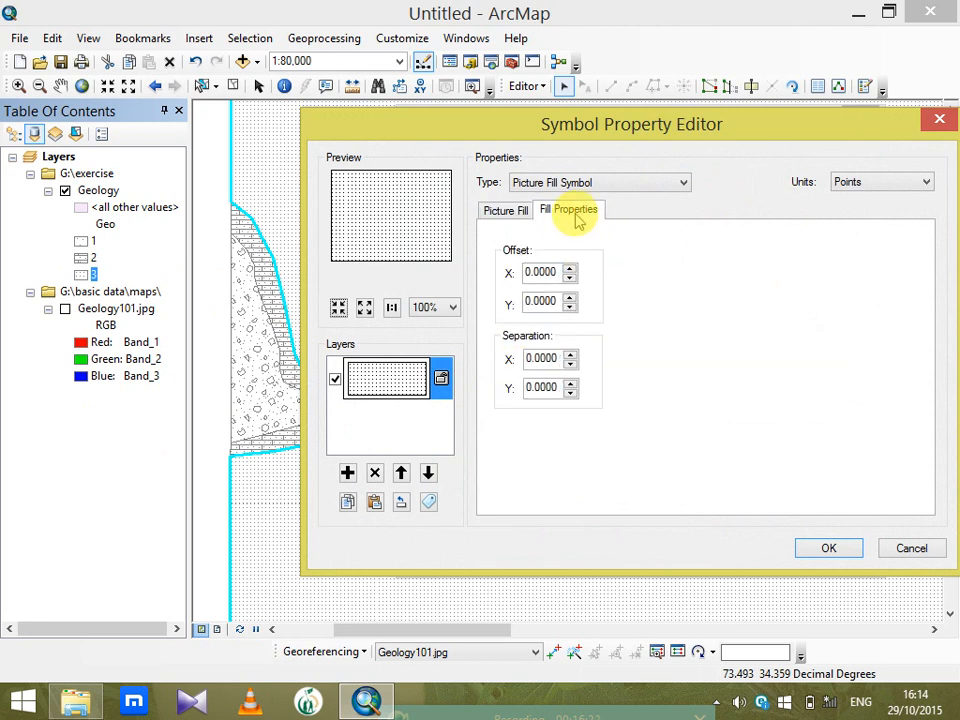
Try an X offset of 8 and a Y offset of 2 on the stipple fill, and reset both to 0
double_click(560, 272)
type("6")
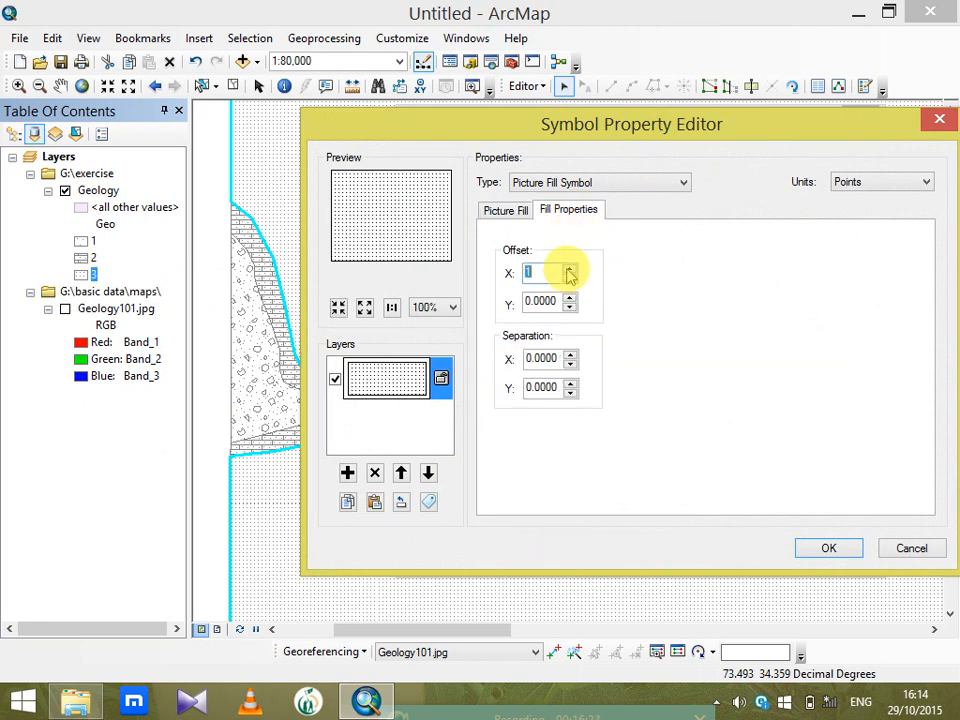
type("8")
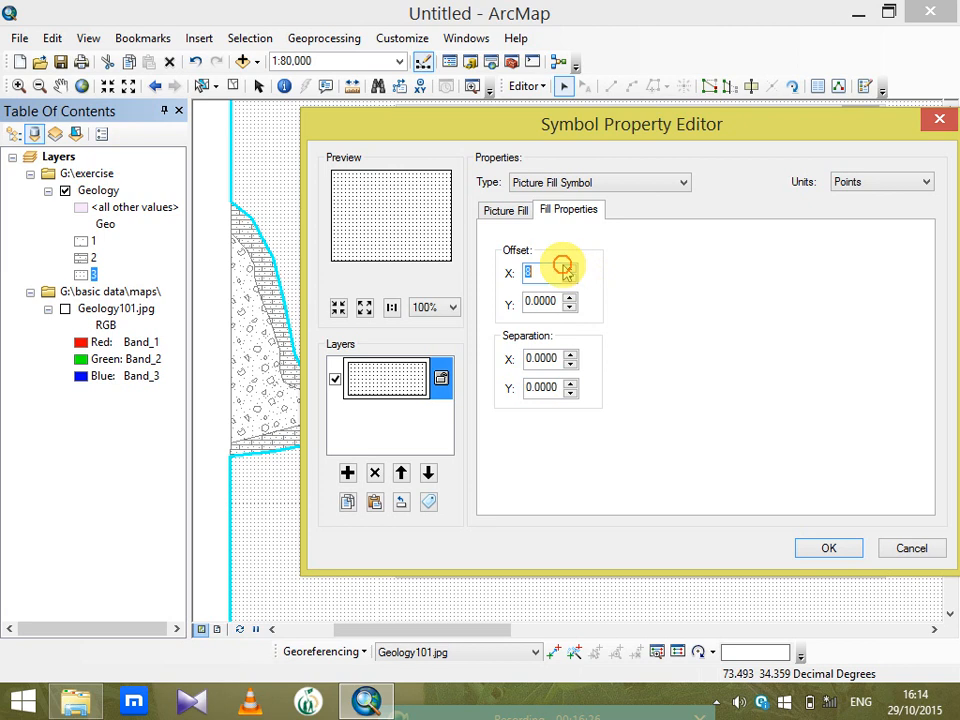
left_click(569, 280)
left_click(569, 280)
left_click(569, 280)
left_click(569, 280)
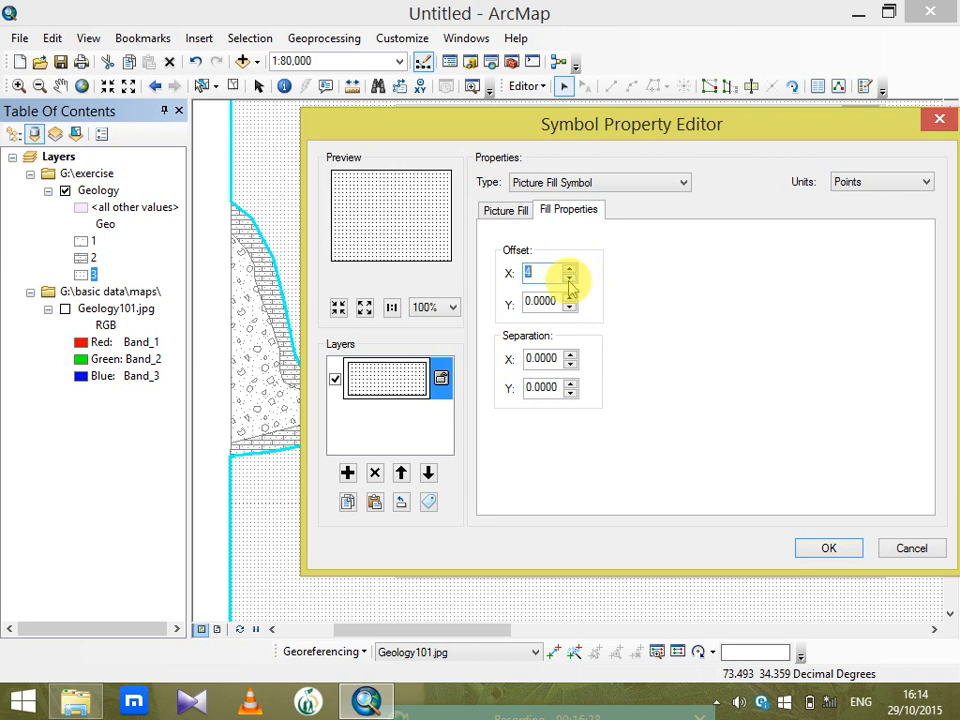
left_click(569, 280)
left_click(569, 280)
left_click(569, 280)
left_click(569, 280)
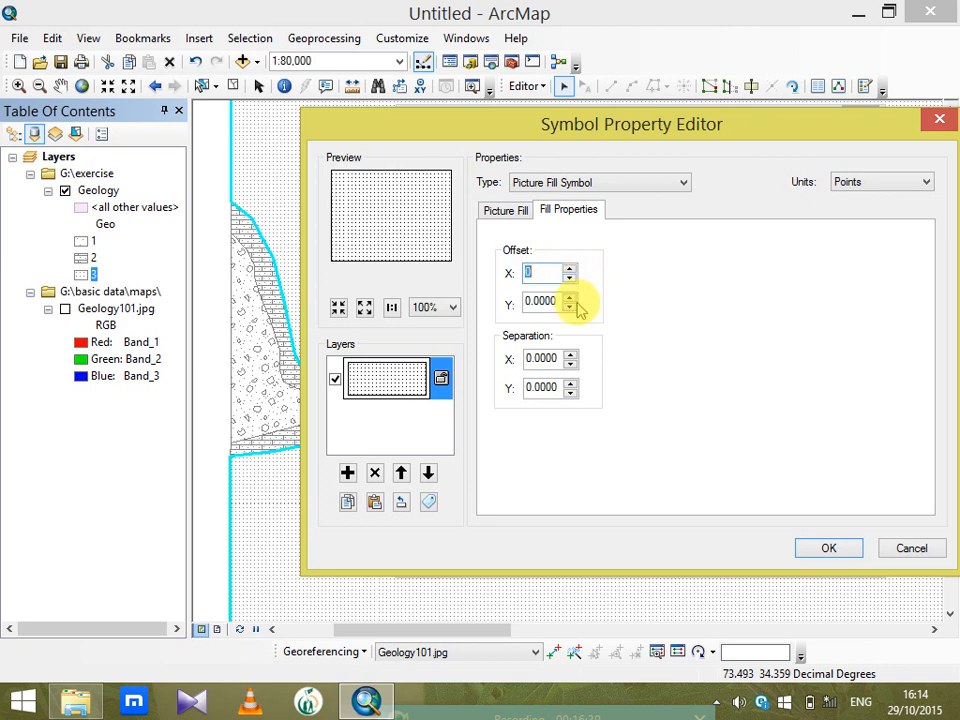
left_click(569, 297)
left_click(569, 297)
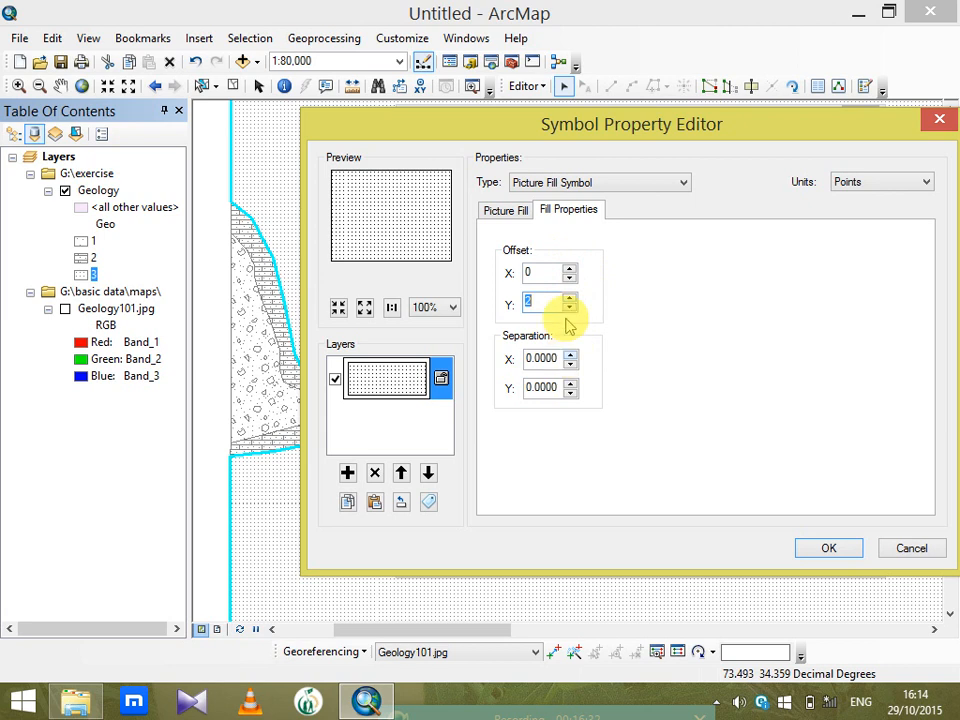
left_click(569, 308)
left_click(569, 308)
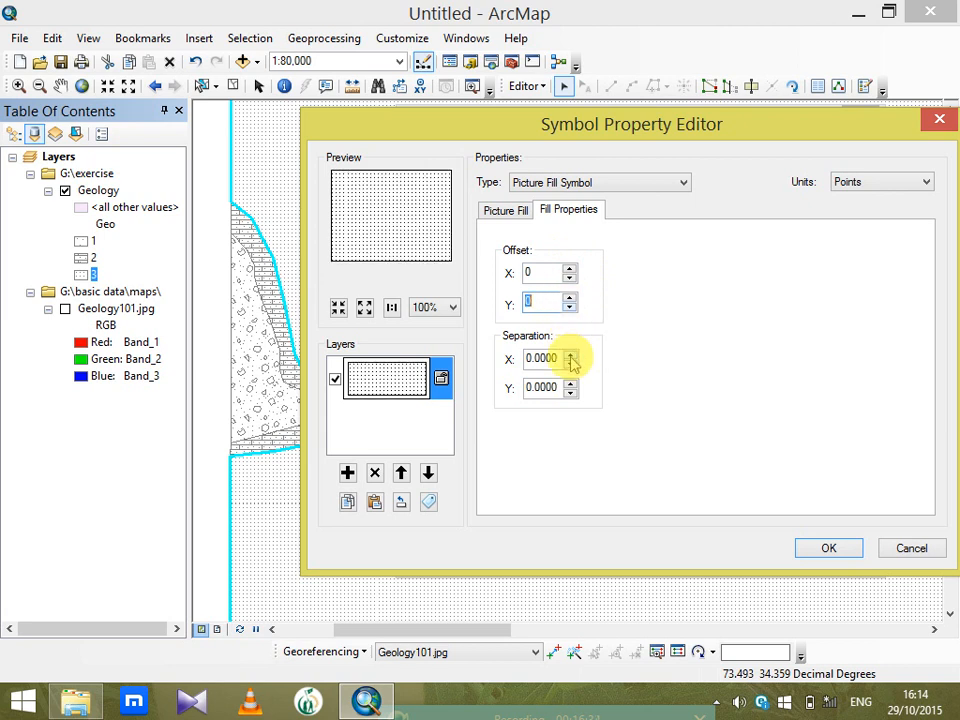
Try several X separation values on Geo value 3's stipple fill, ending at 14 points
left_click(568, 354)
left_click(568, 354)
left_click(568, 354)
left_click(568, 354)
left_click(568, 354)
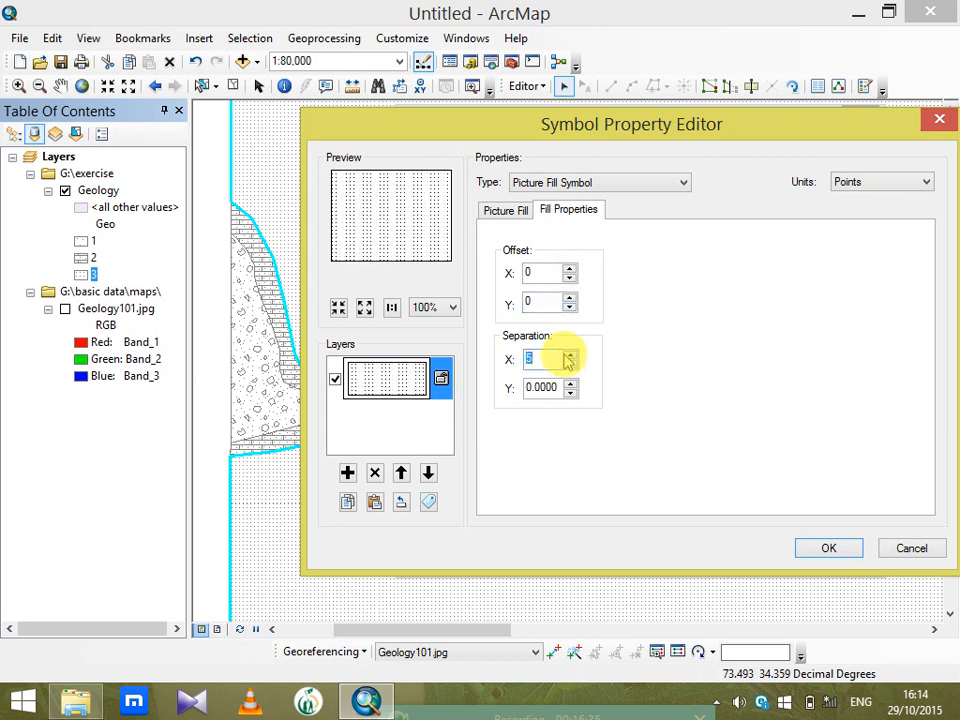
left_click(574, 354)
left_click(574, 354)
left_click(573, 354)
left_click(572, 354)
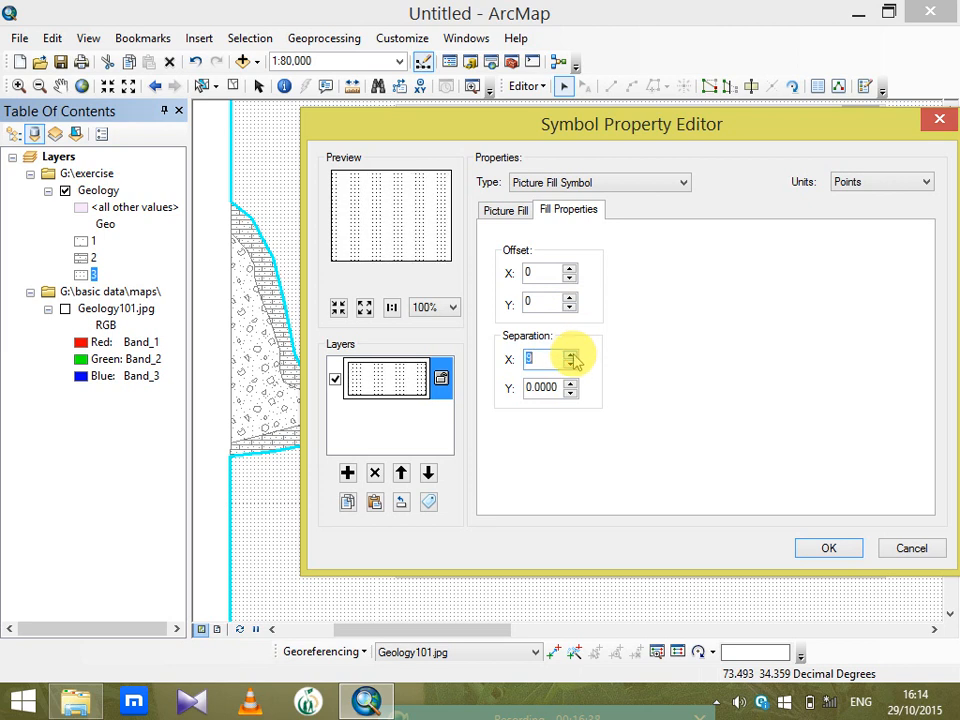
left_click(572, 354)
double_click(572, 354)
left_click(572, 354)
left_click(572, 354)
double_click(572, 365)
left_click(572, 365)
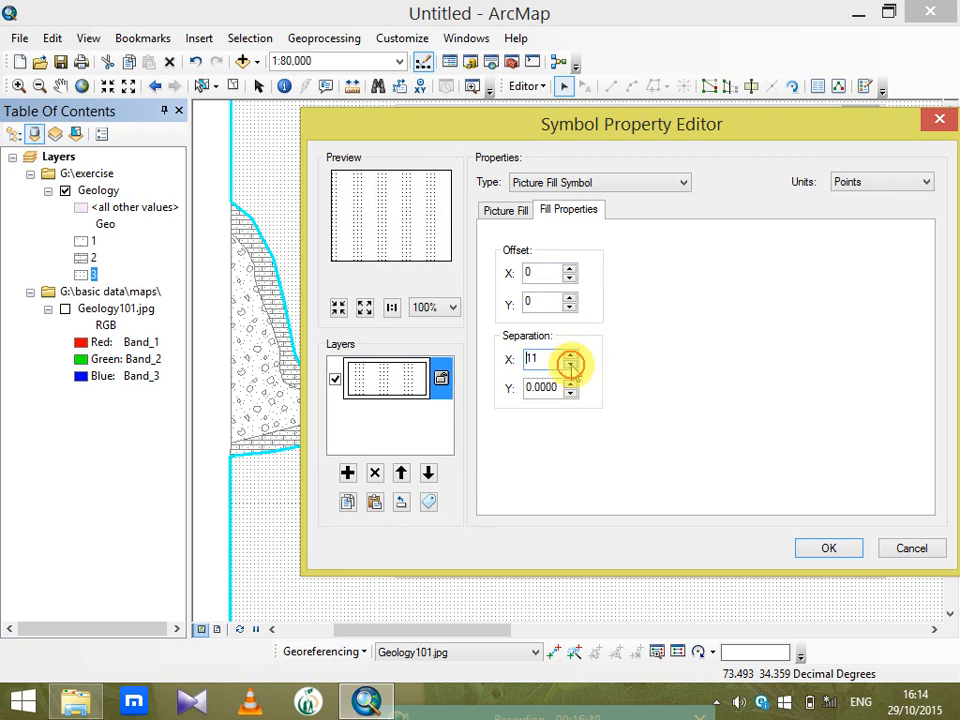
double_click(572, 365)
left_click(572, 365)
double_click(572, 365)
double_click(572, 365)
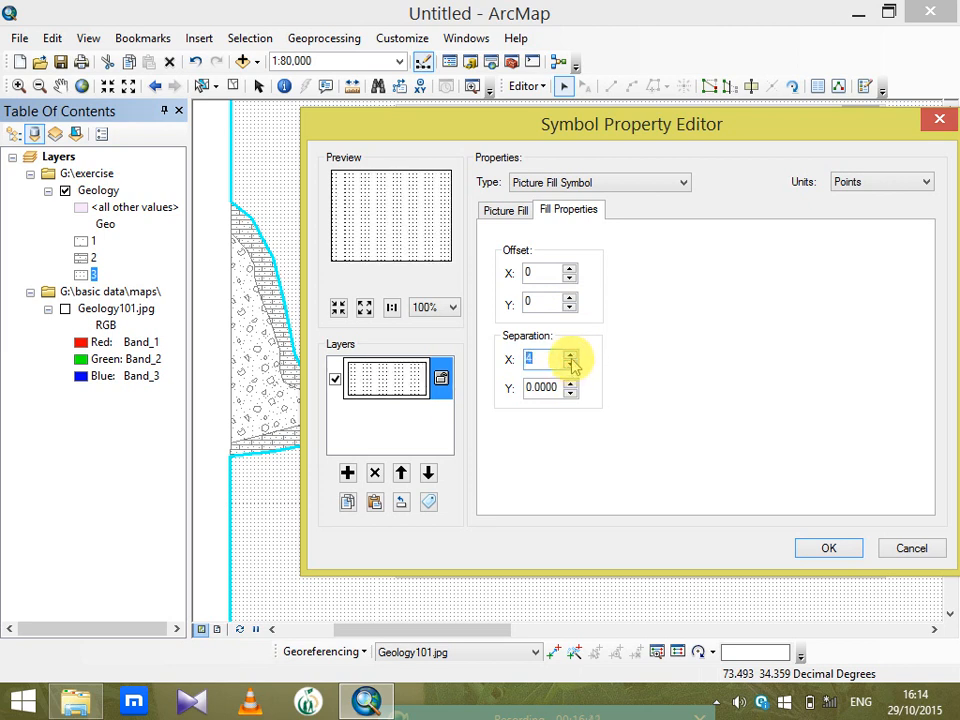
double_click(572, 354)
double_click(572, 354)
double_click(572, 354)
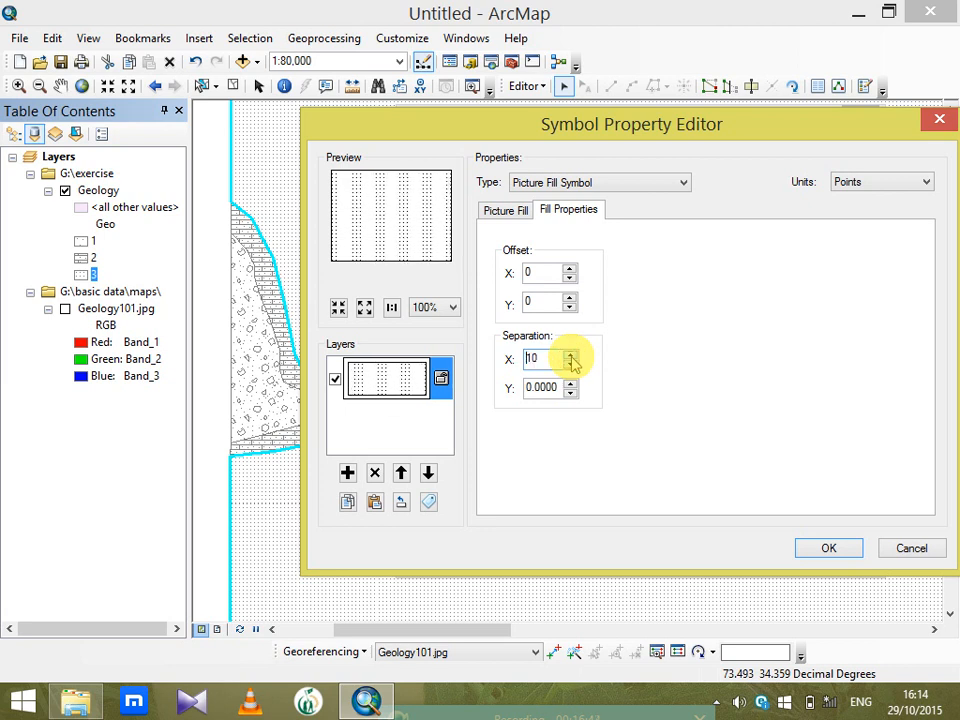
double_click(572, 354)
double_click(572, 354)
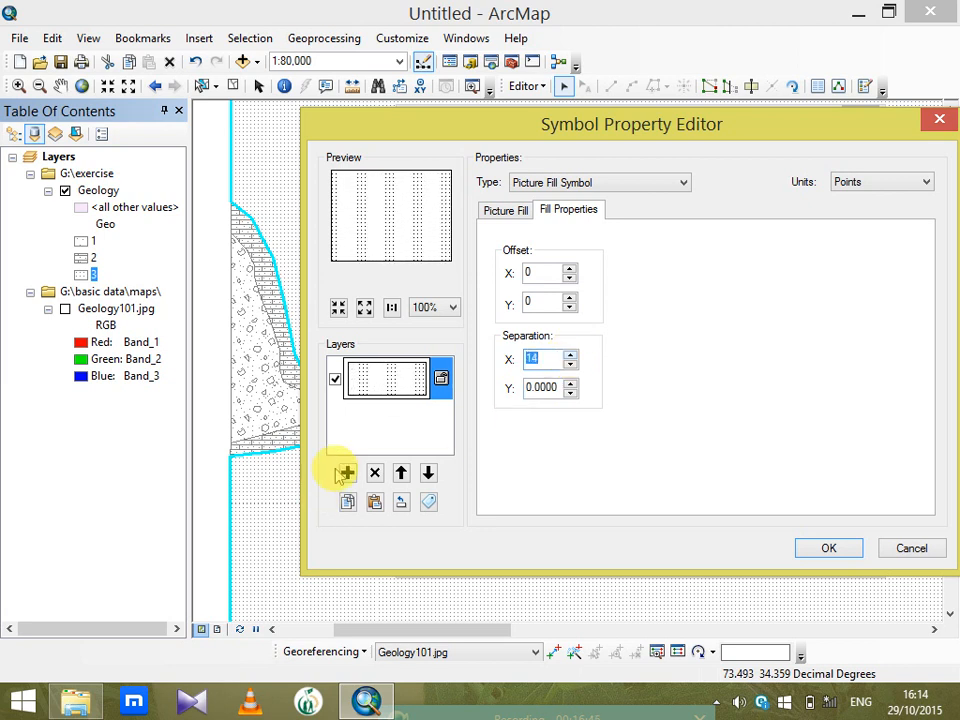
Try the Marker Fill and 3D Texture Fill symbol types for Geo value 3, and discard the symbol edits
left_click(662, 184)
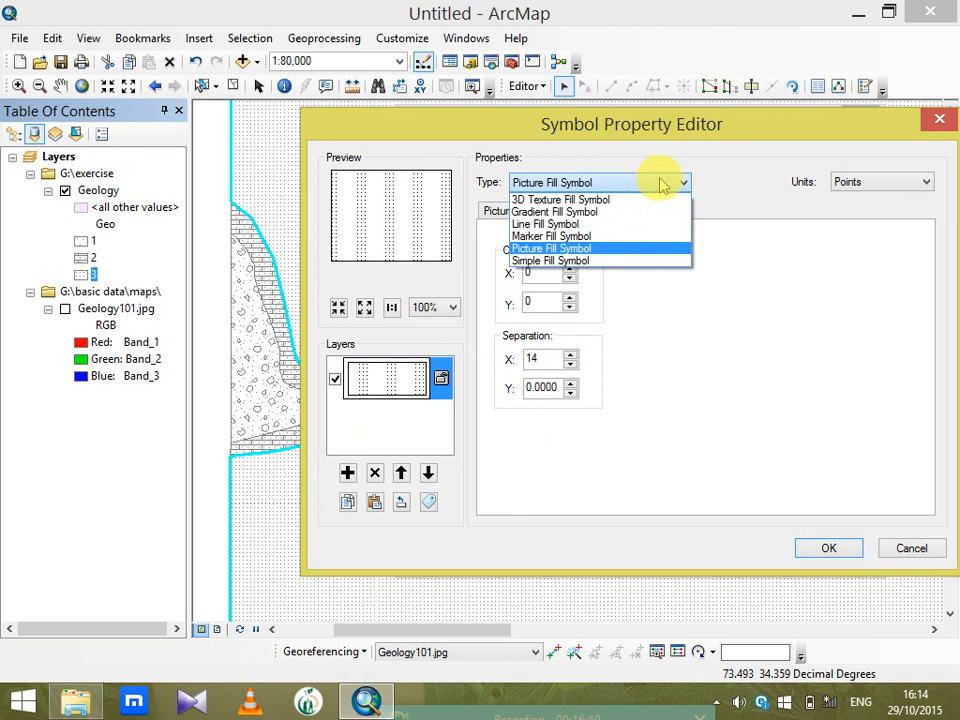
left_click(630, 237)
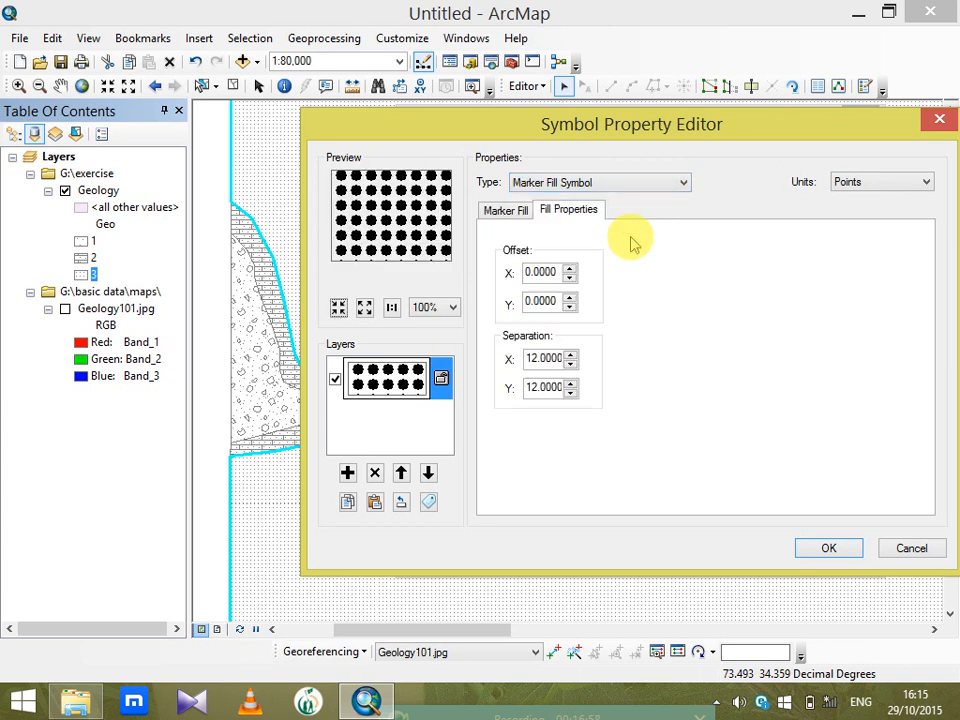
left_click(640, 183)
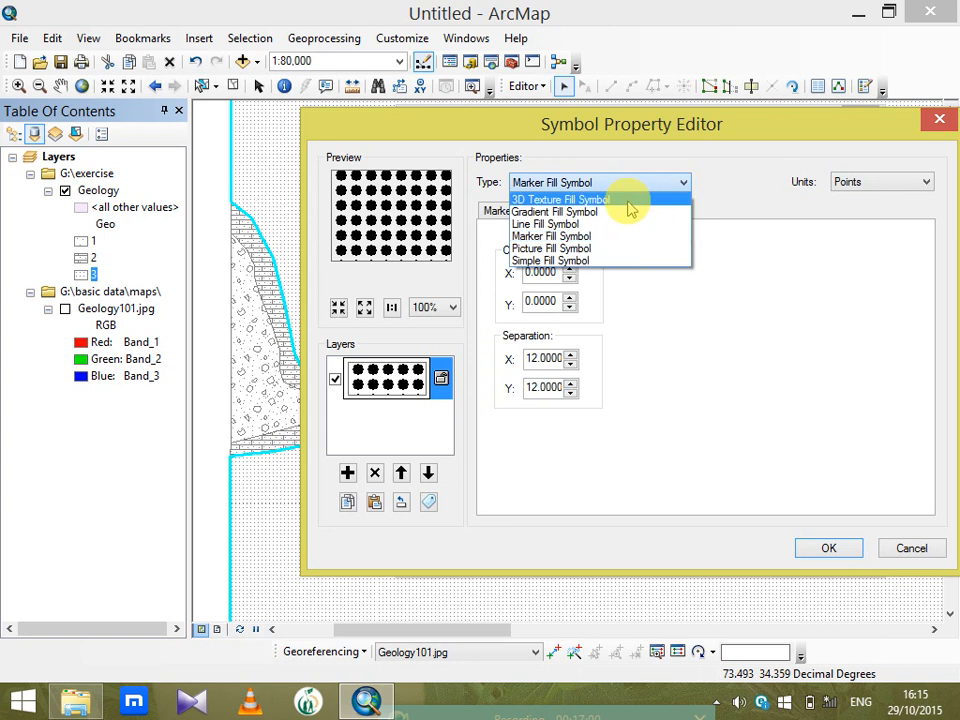
left_click(630, 207)
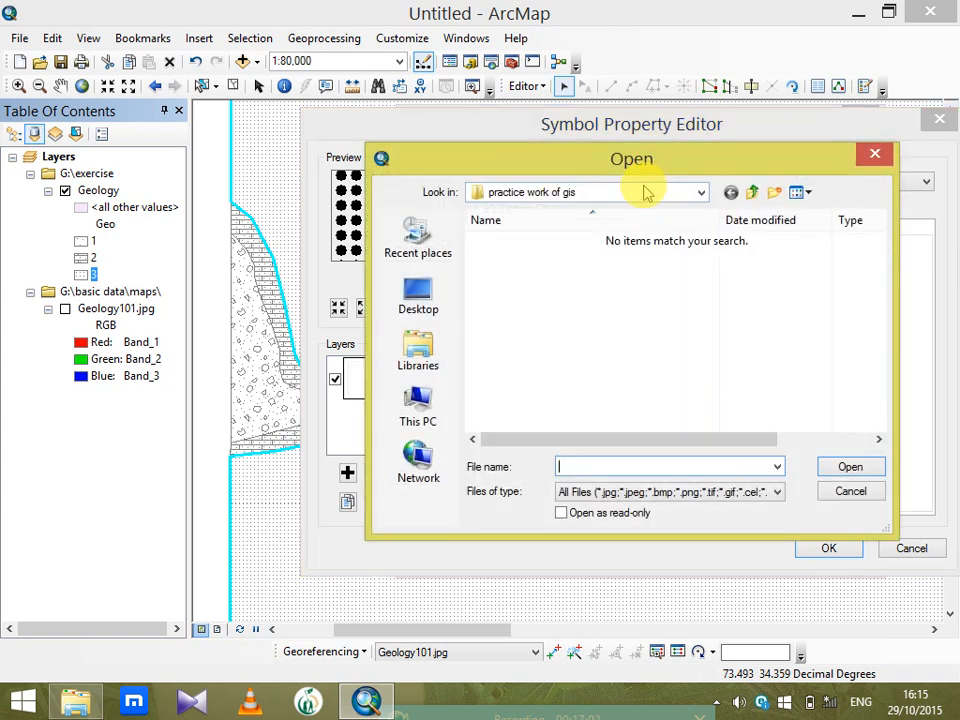
left_click(872, 154)
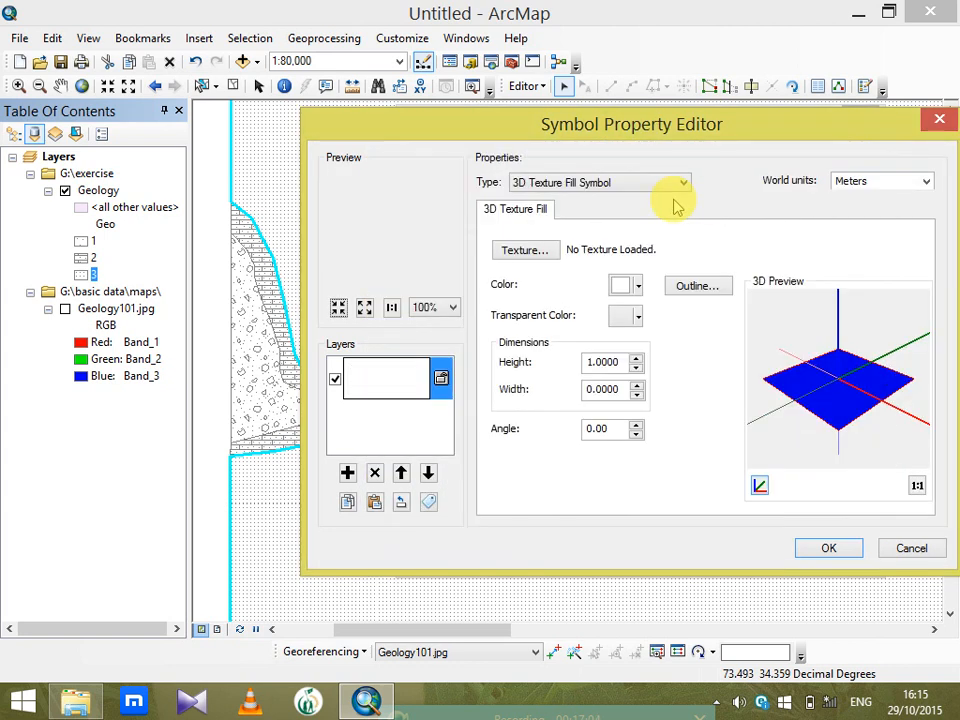
left_click(940, 120)
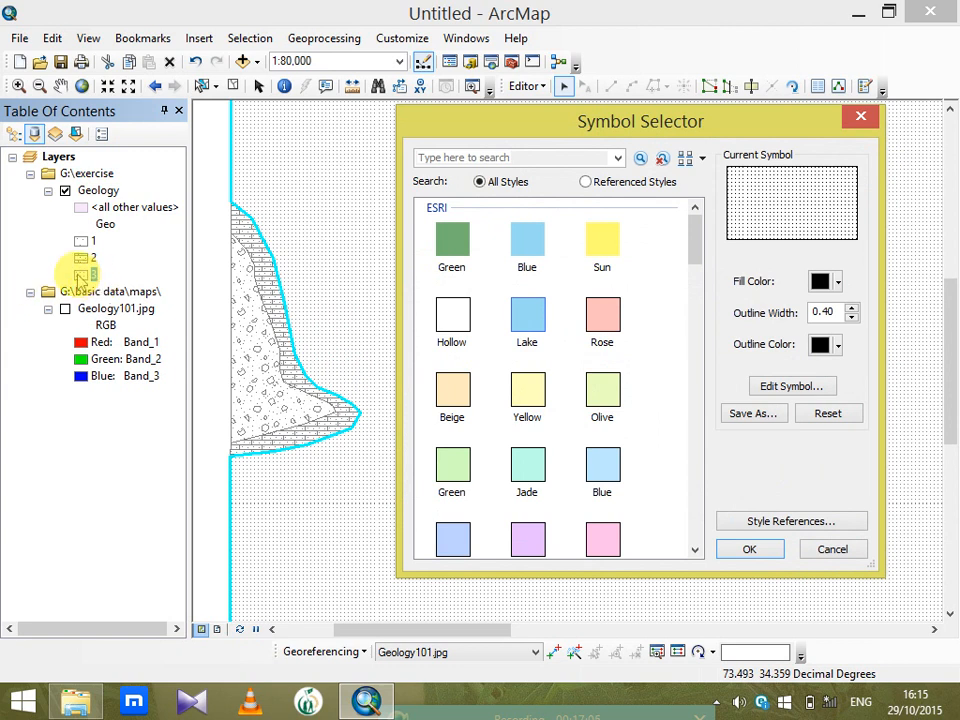
Add a second symbol layer above Geo value 3's stipple fill and make it a Marker Fill Symbol
left_click(810, 229)
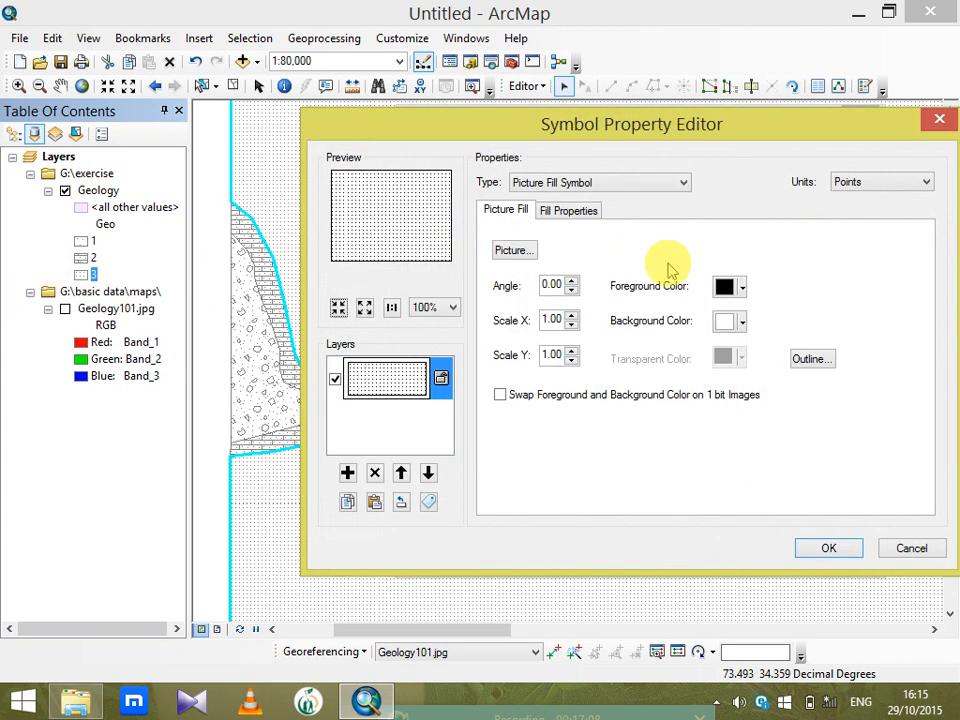
left_click(349, 477)
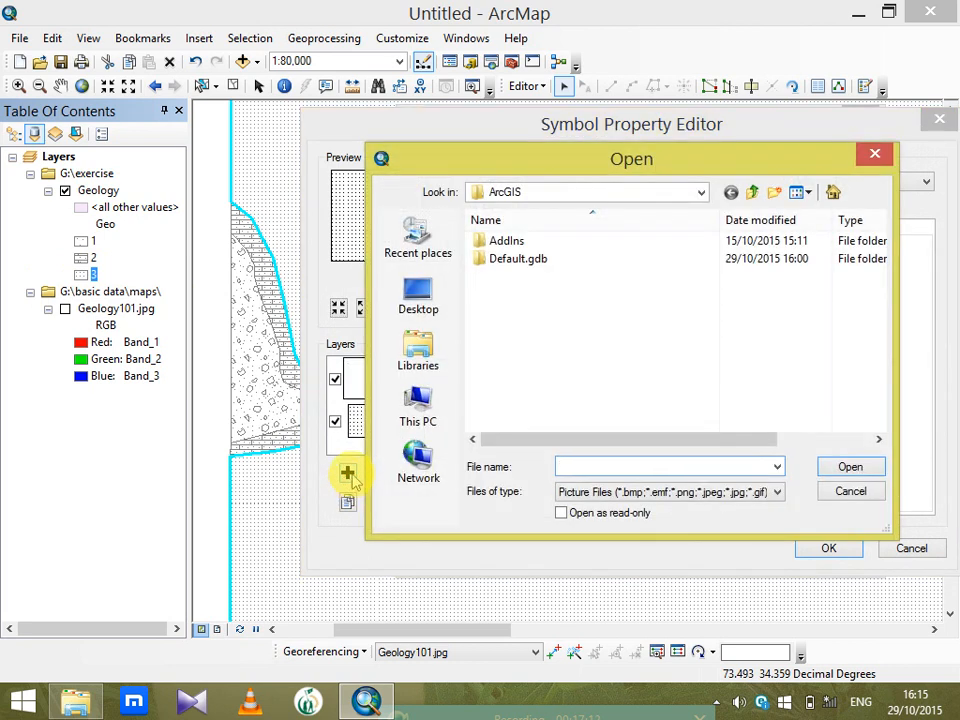
left_click(875, 158)
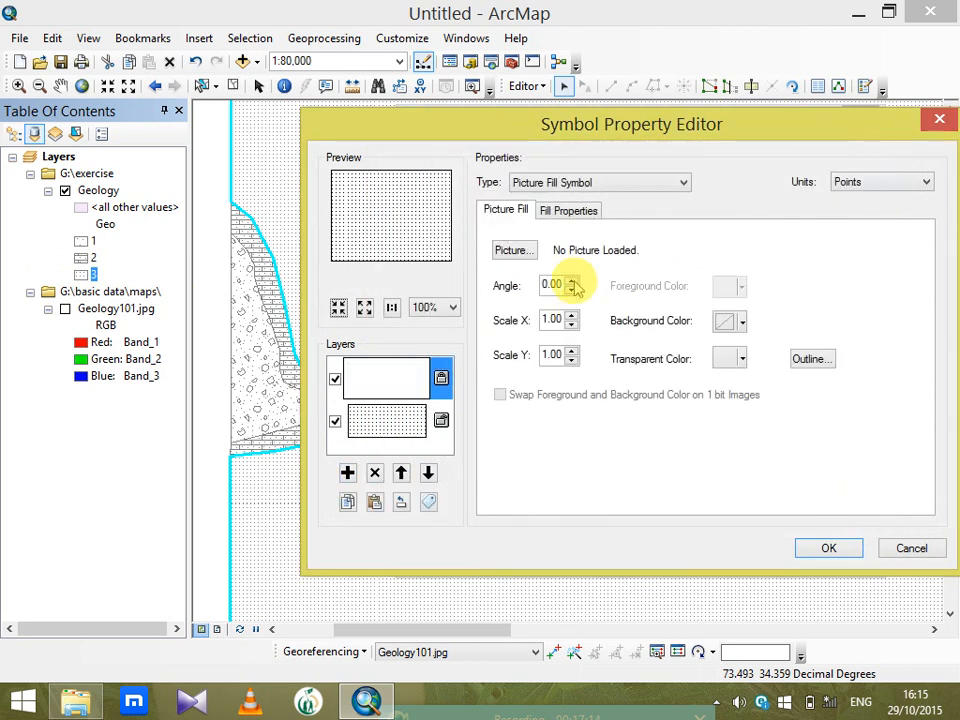
left_click(605, 187)
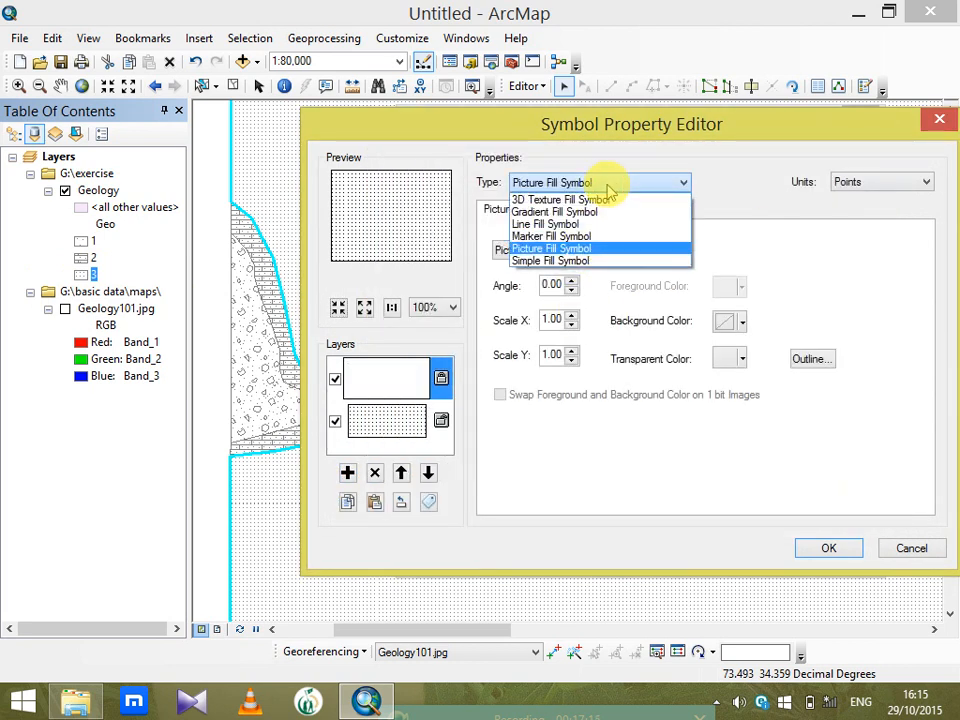
left_click(603, 237)
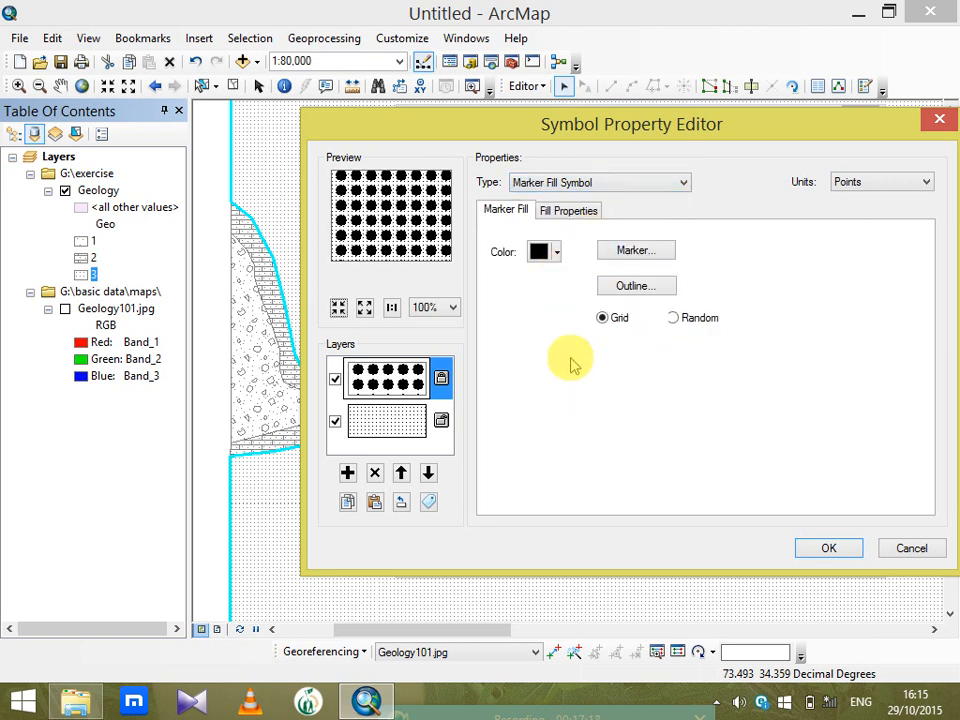
Use the Square 2 marker with no color for the new fill layer and apply the symbol to Geo value 3
left_click(622, 251)
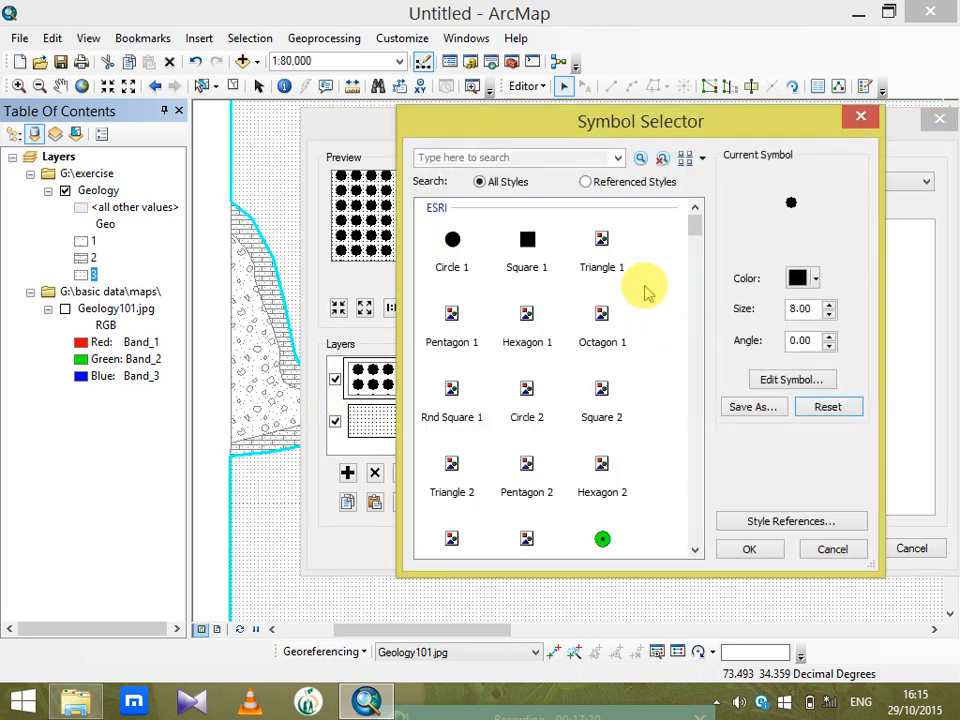
mouse_move(694, 210)
left_mouse_down()
mouse_move(694, 268)
mouse_move(693, 210)
left_mouse_up()
left_click(604, 387)
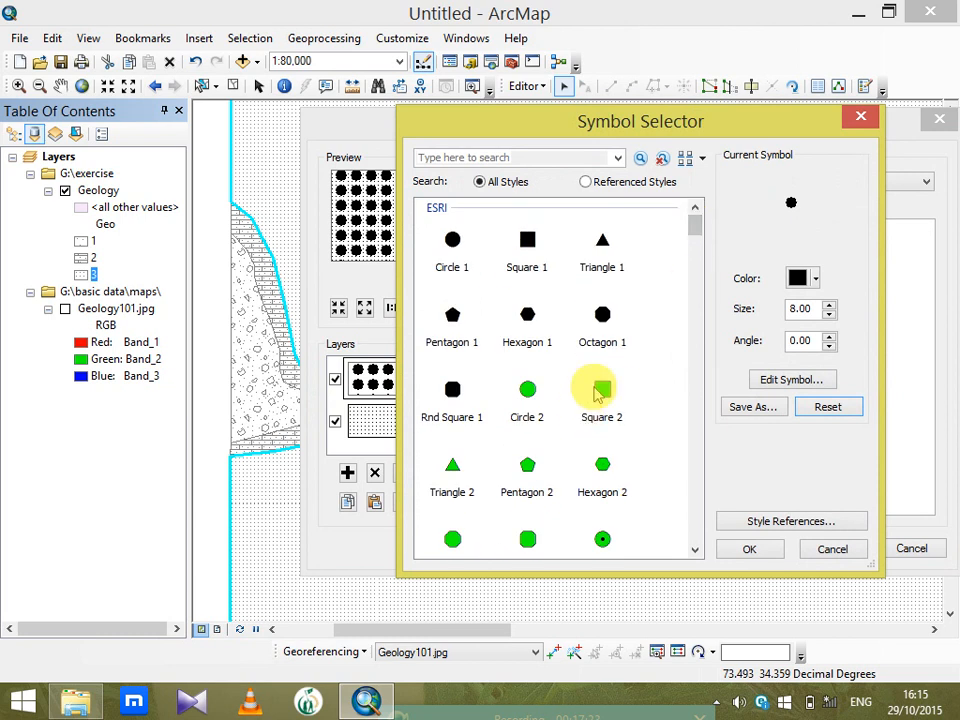
left_click(800, 280)
left_click(777, 324)
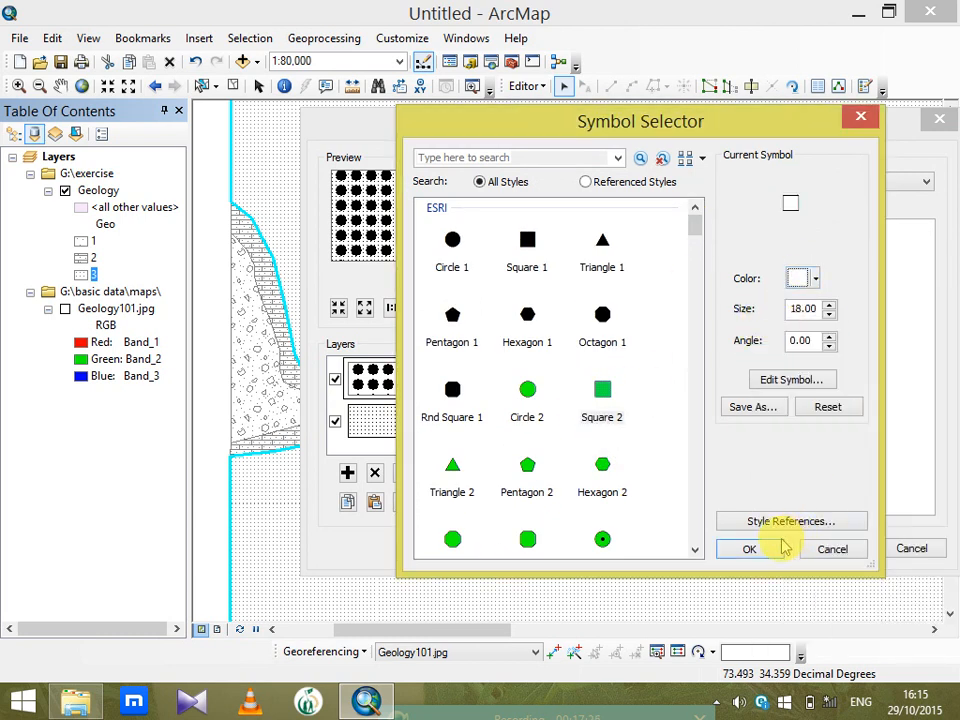
left_click(800, 280)
left_click(845, 303)
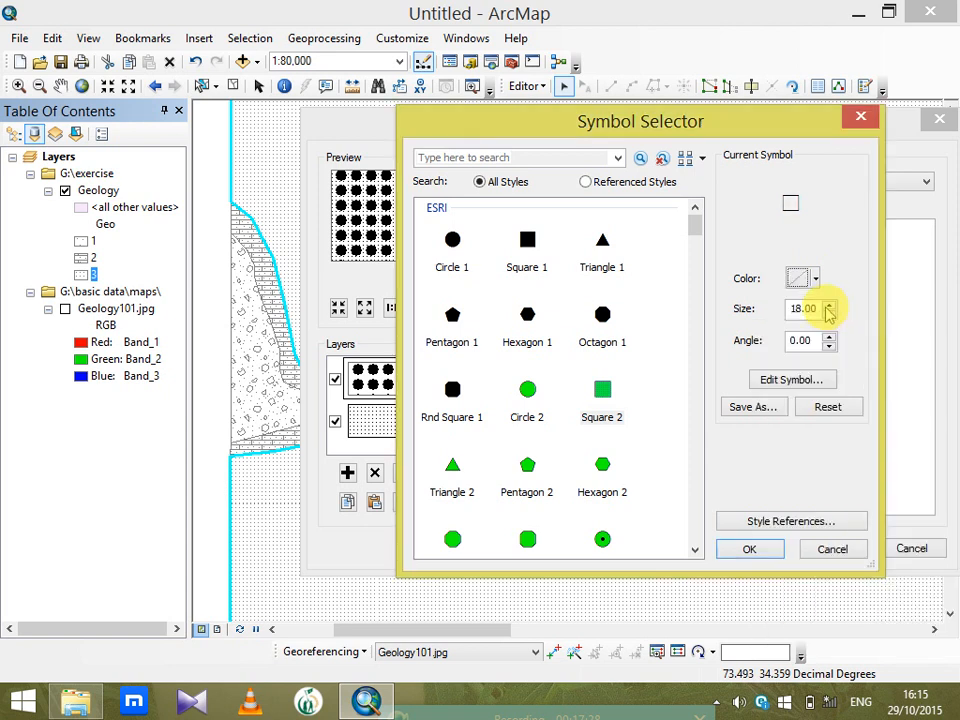
left_click(745, 558)
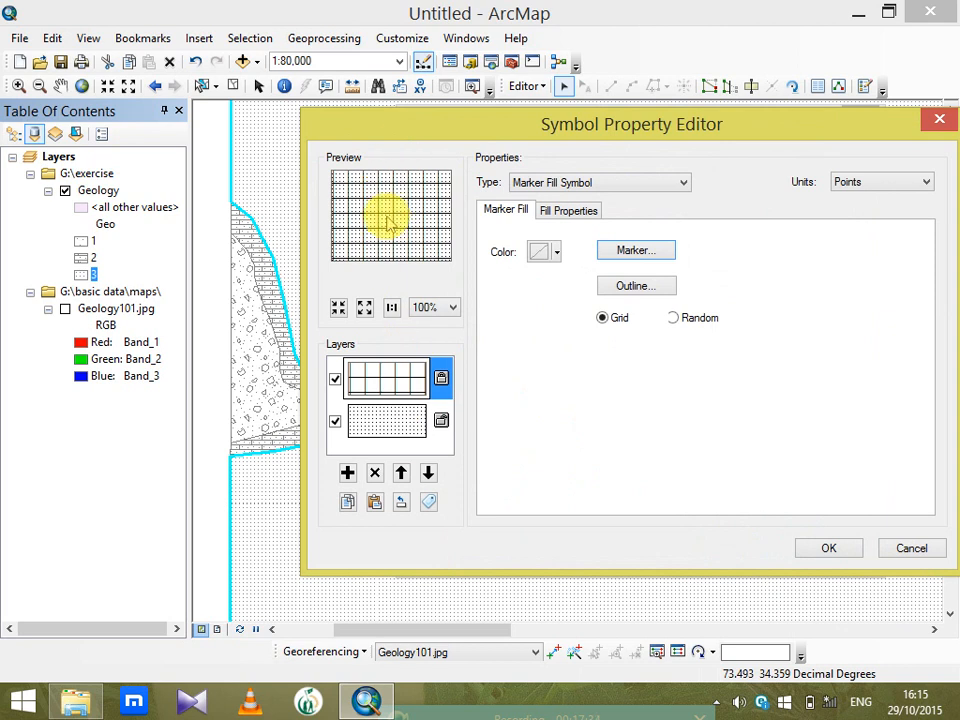
left_click(838, 555)
left_click(767, 557)
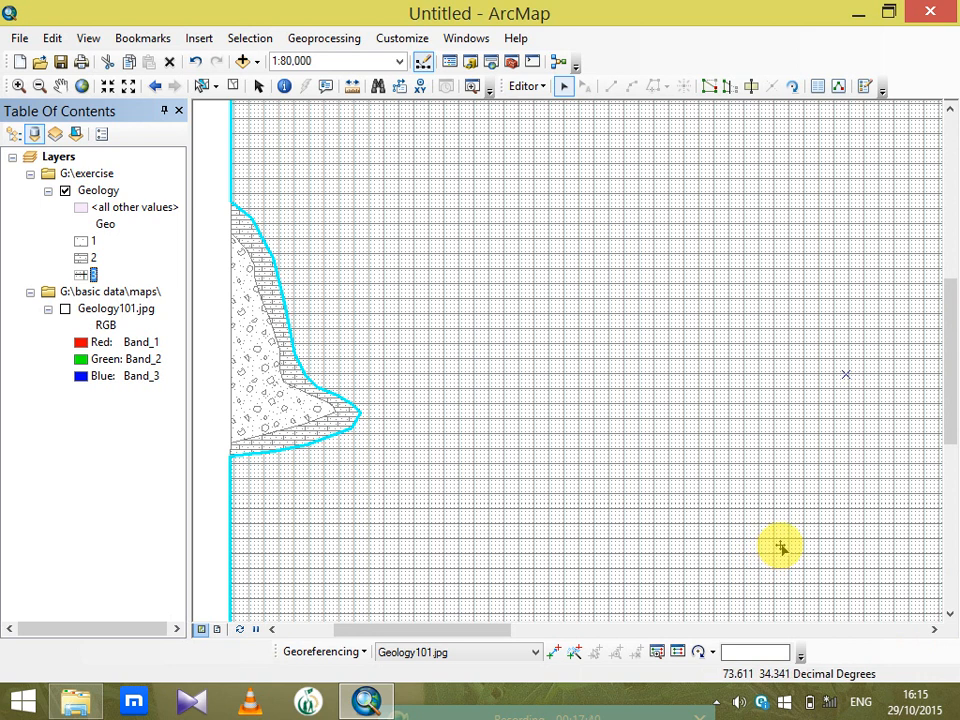
scroll(690, 461, "up", 2)
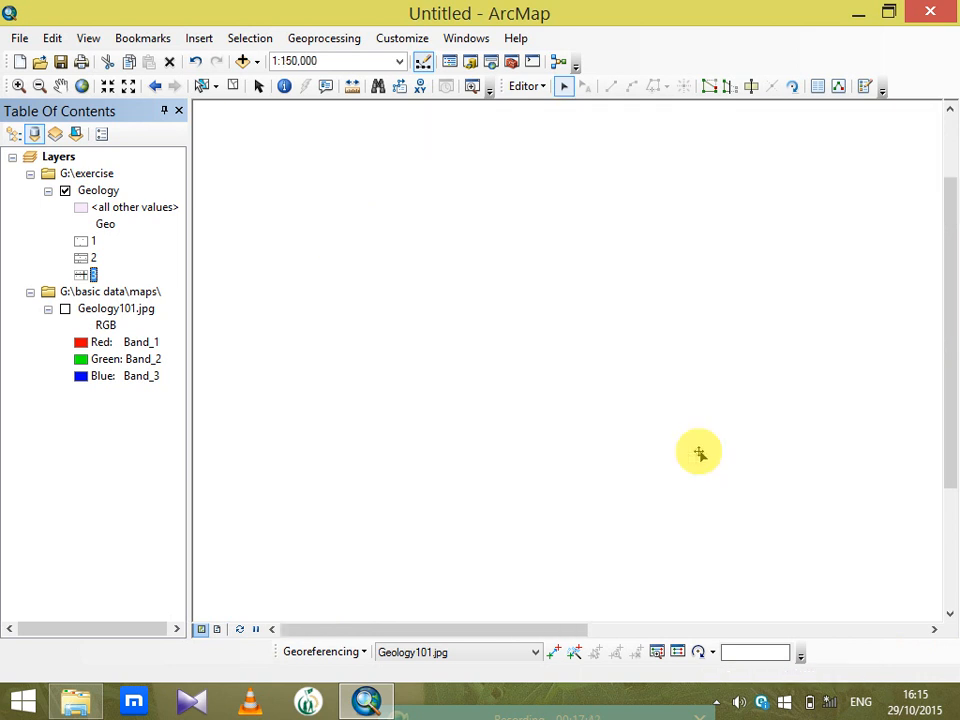
scroll(700, 453, "up", 2)
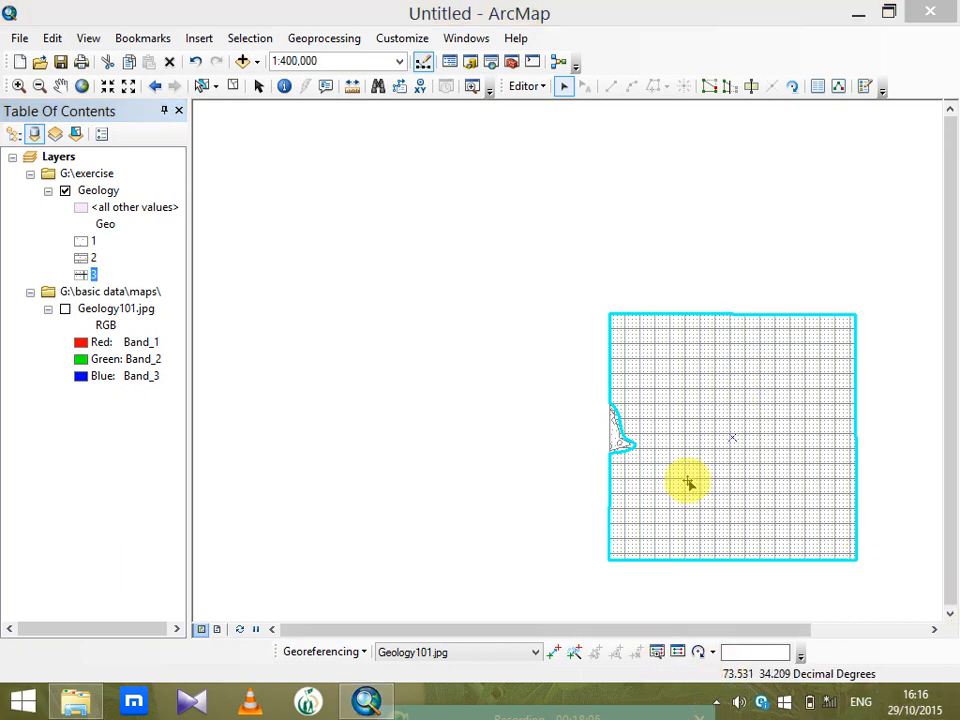
left_click(856, 20)
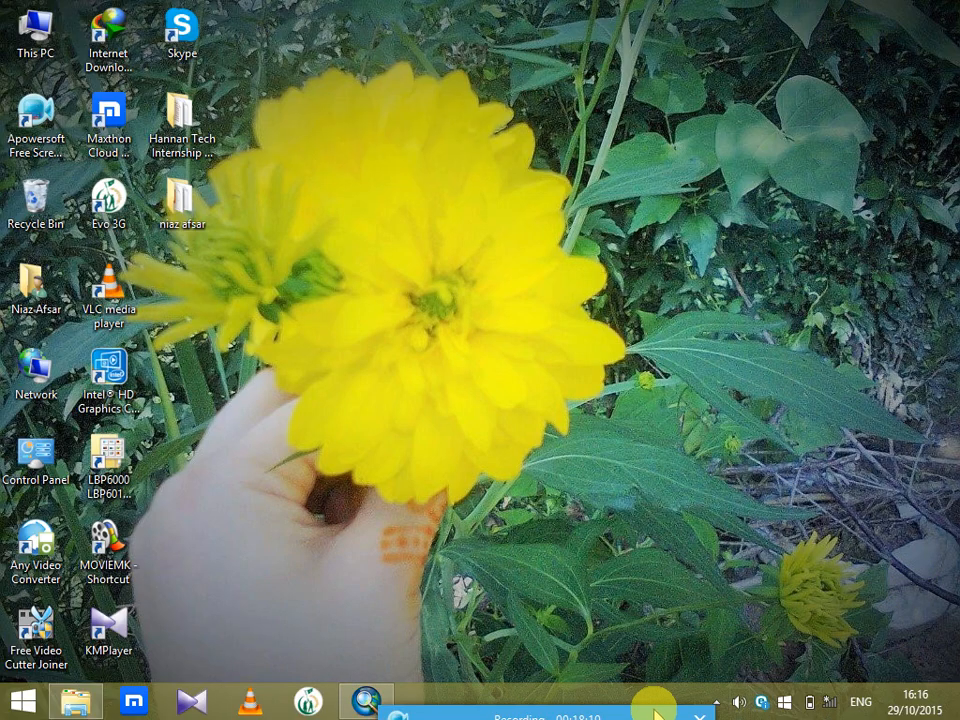
left_click_drag(660, 713, 590, 425)
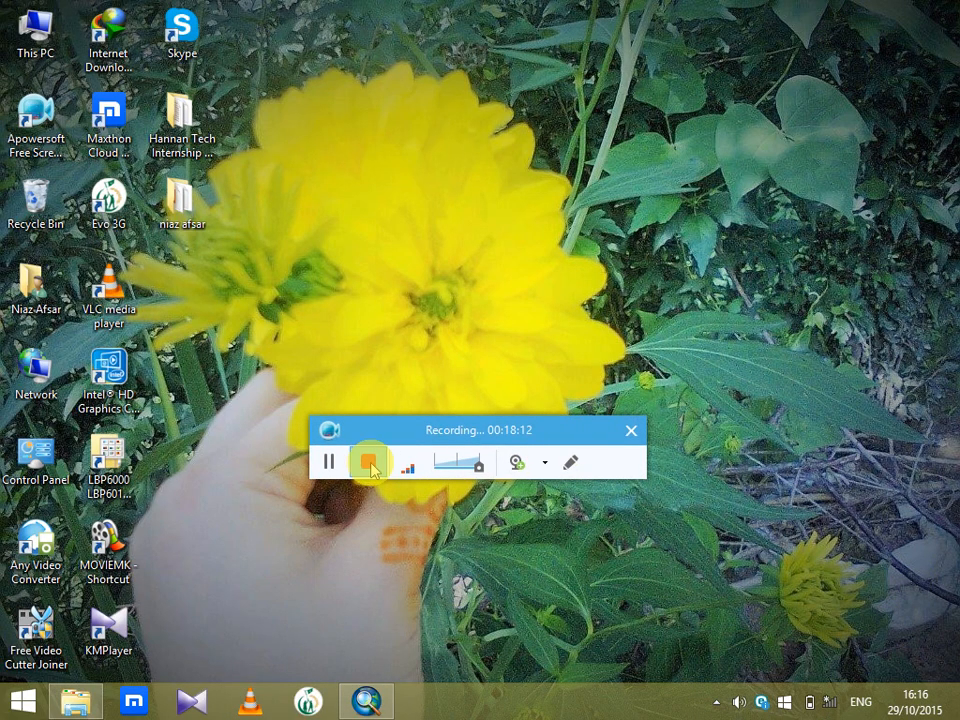